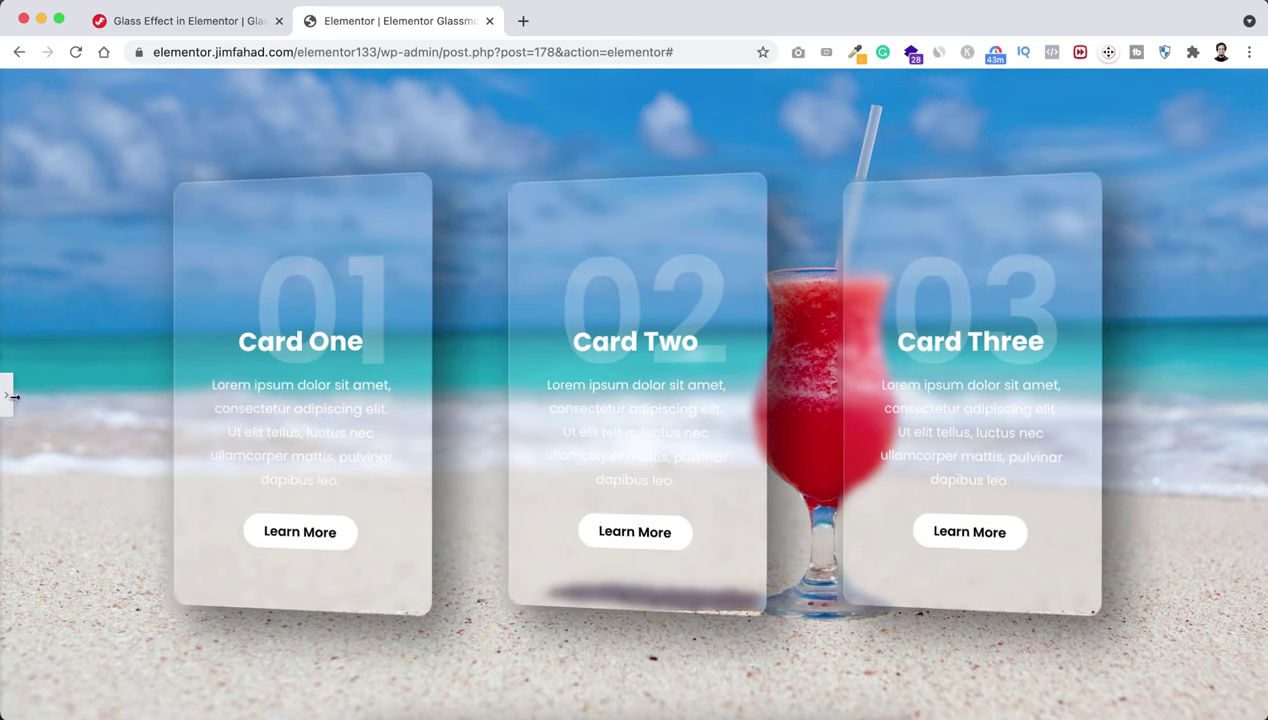
# Delete both existing card sections, the starry-night one and the beach one, from the page.
pyautogui.click(7, 395)
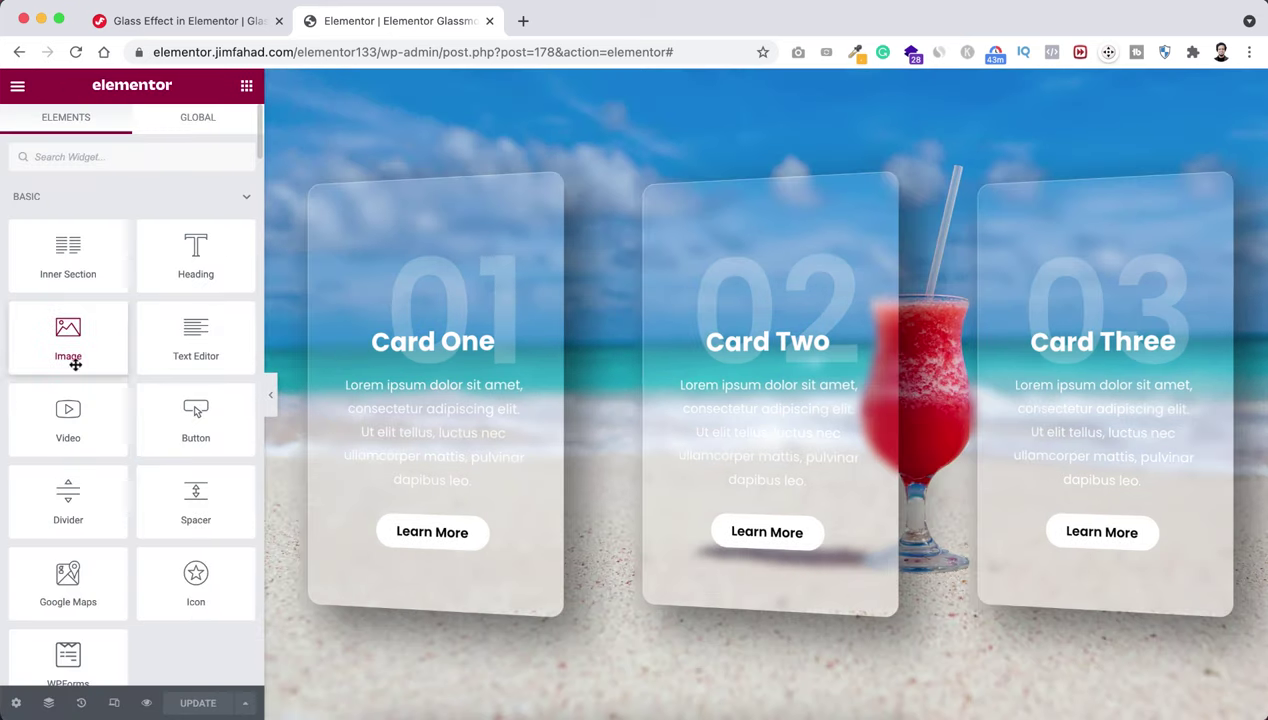
pyautogui.scroll(-5, 646, 498)
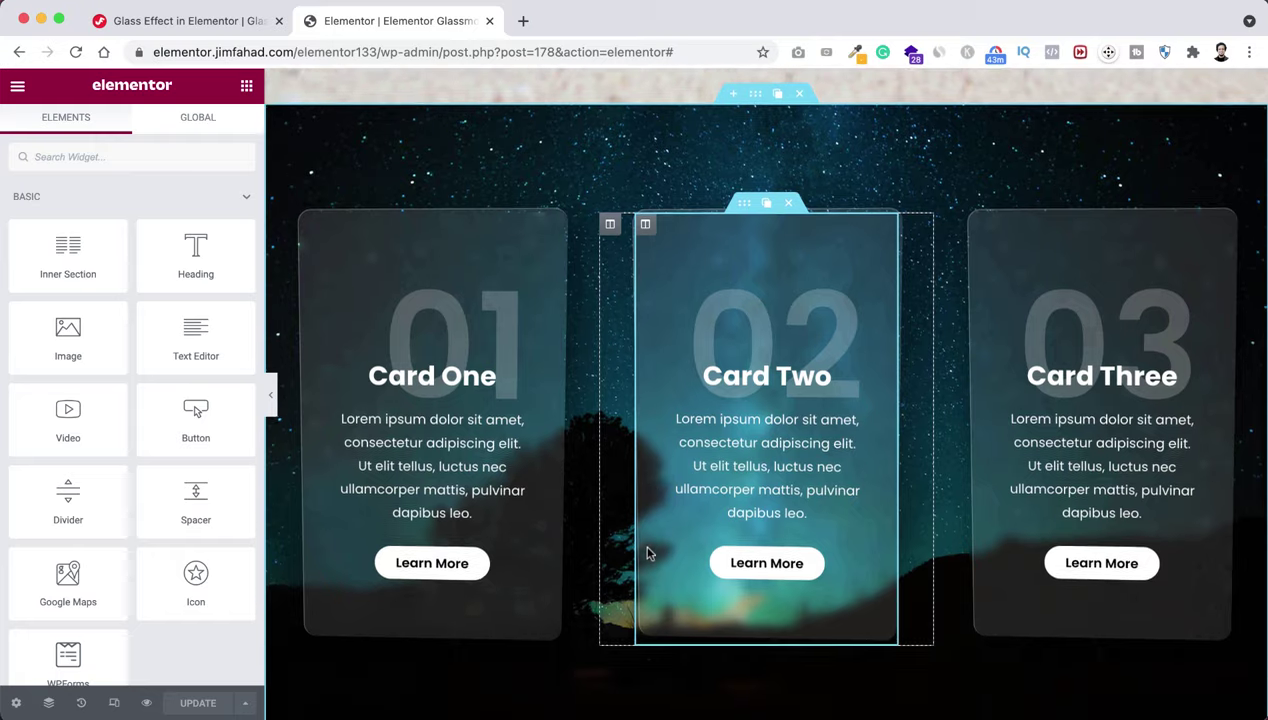
pyautogui.scroll(5, 646, 552)
pyautogui.scroll(-3, 673, 488)
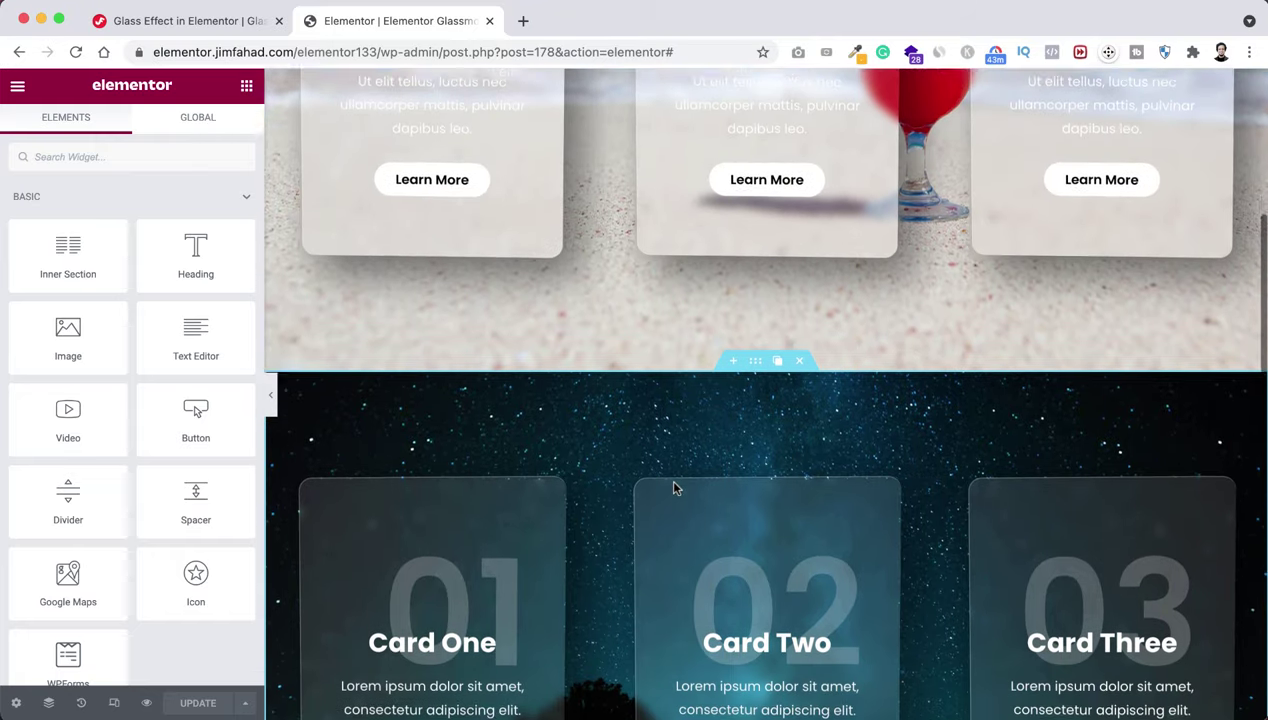
pyautogui.click(799, 244)
pyautogui.scroll(3, 801, 252)
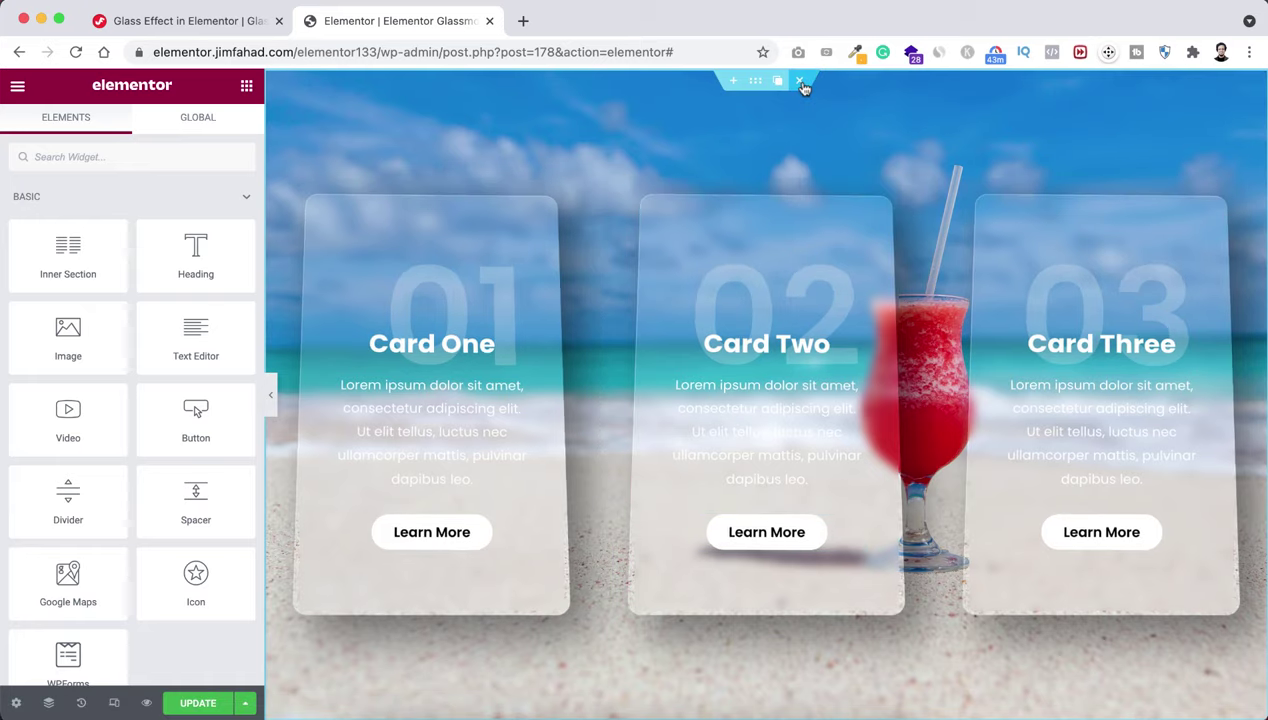
pyautogui.click(800, 81)
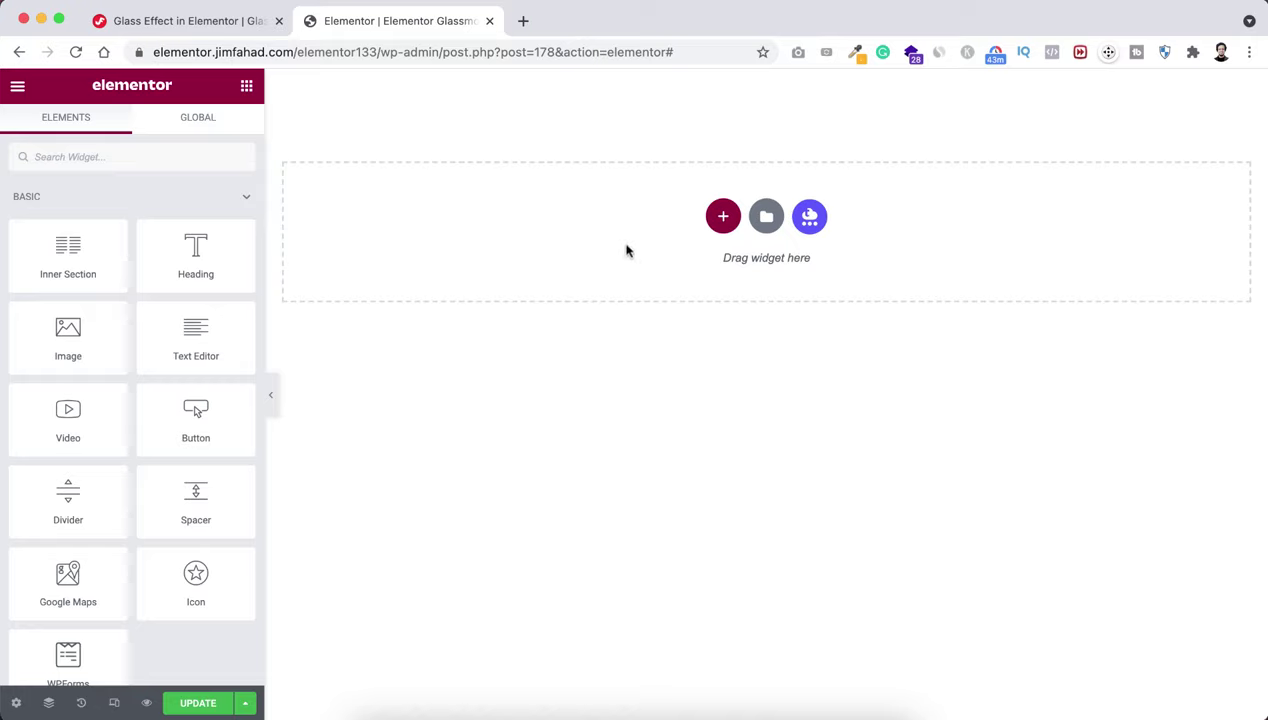
# Add a section with three equal columns and set its height to Min Height at 100 VH.
pyautogui.click(721, 224)
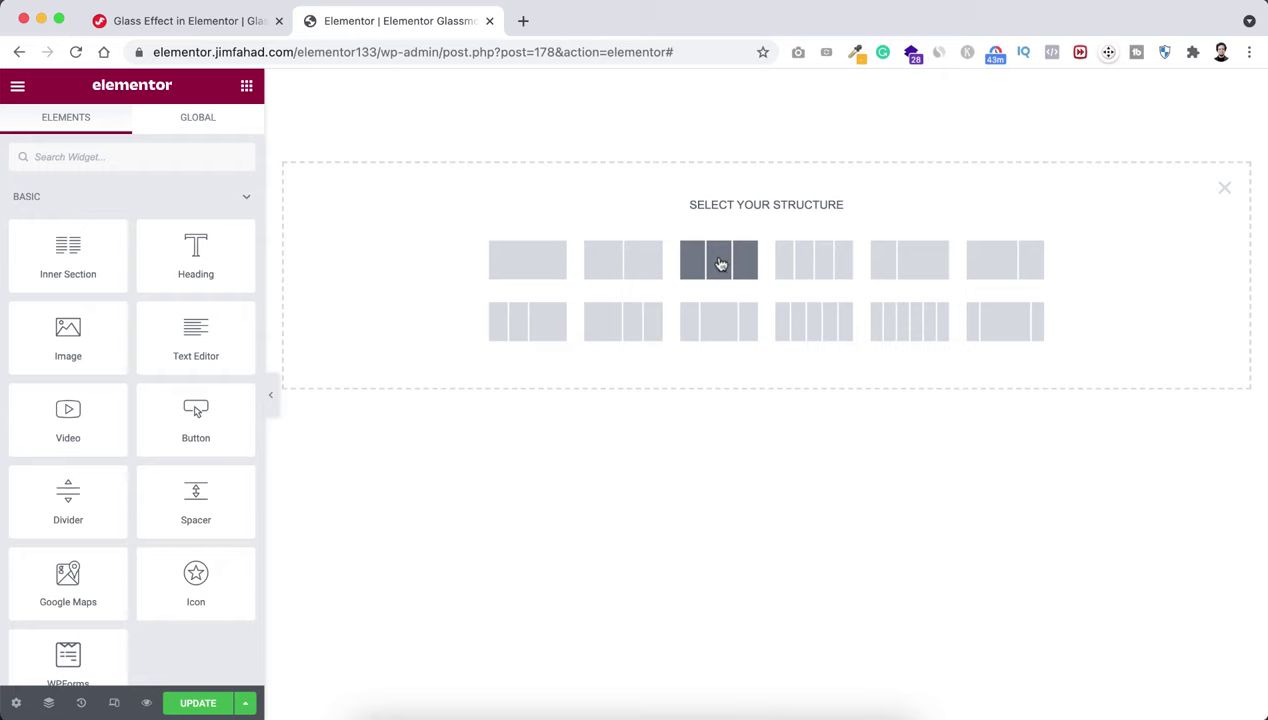
pyautogui.click(720, 263)
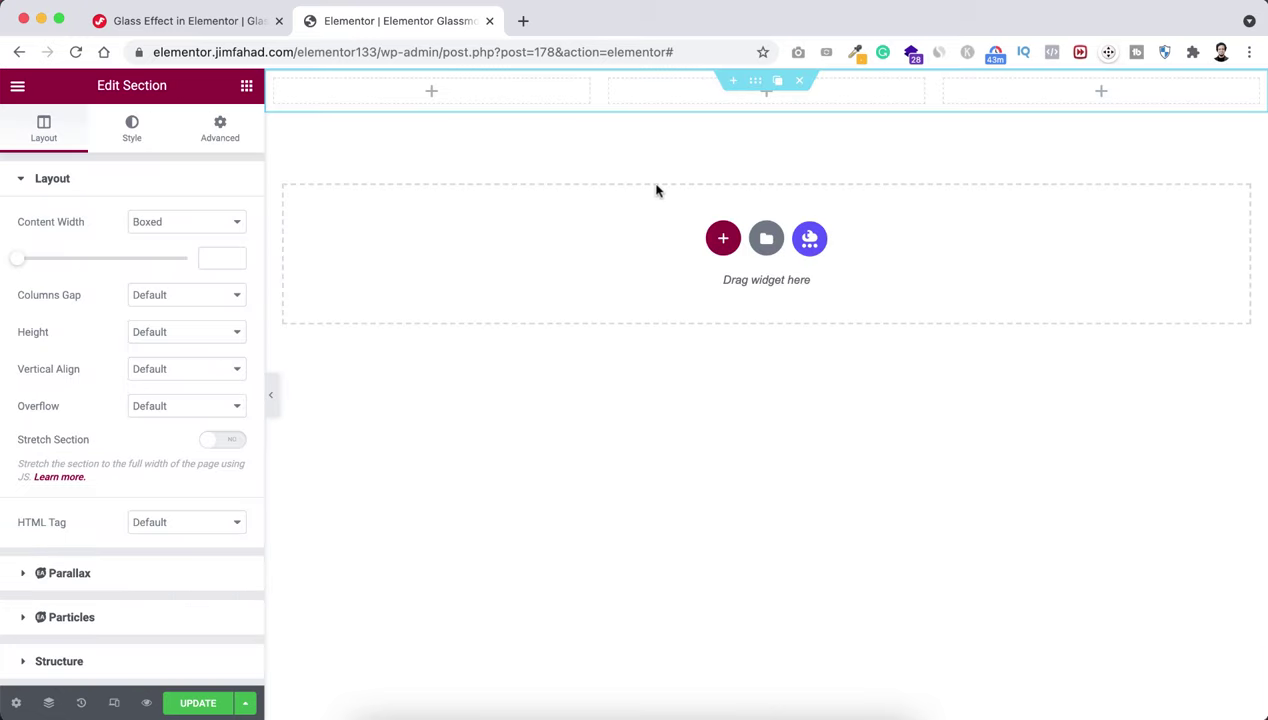
pyautogui.click(153, 332)
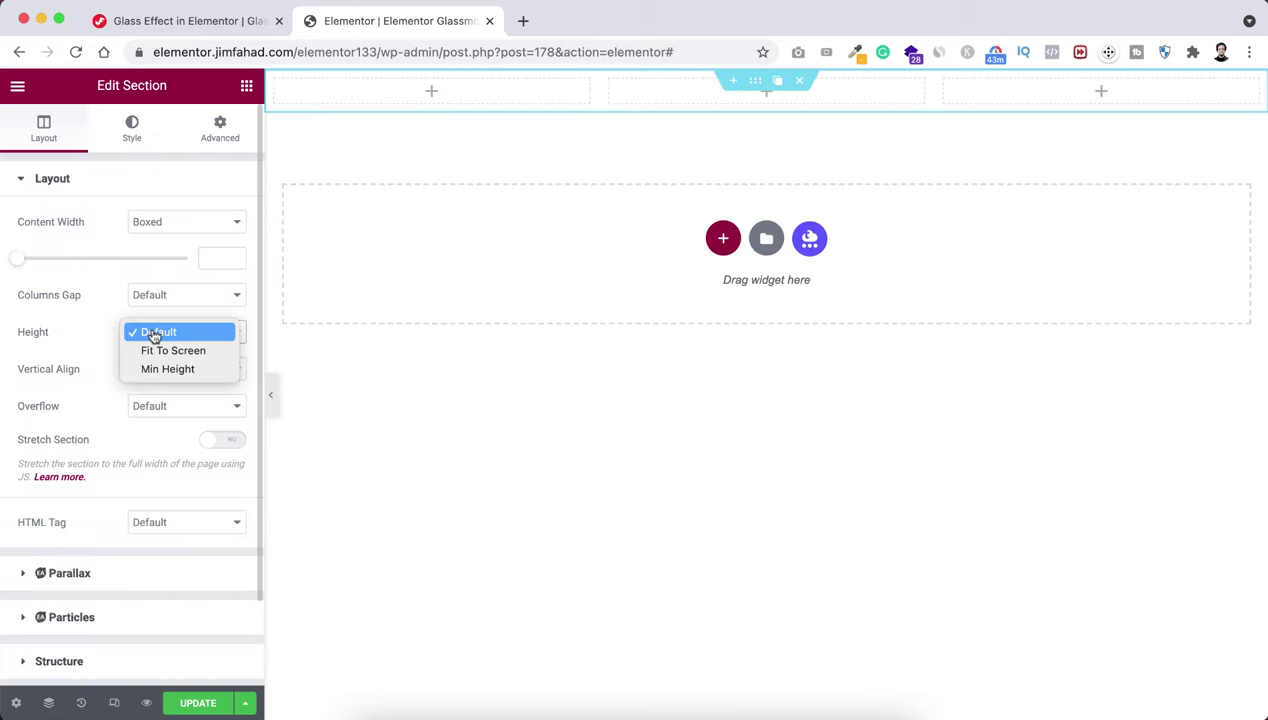
pyautogui.click(148, 370)
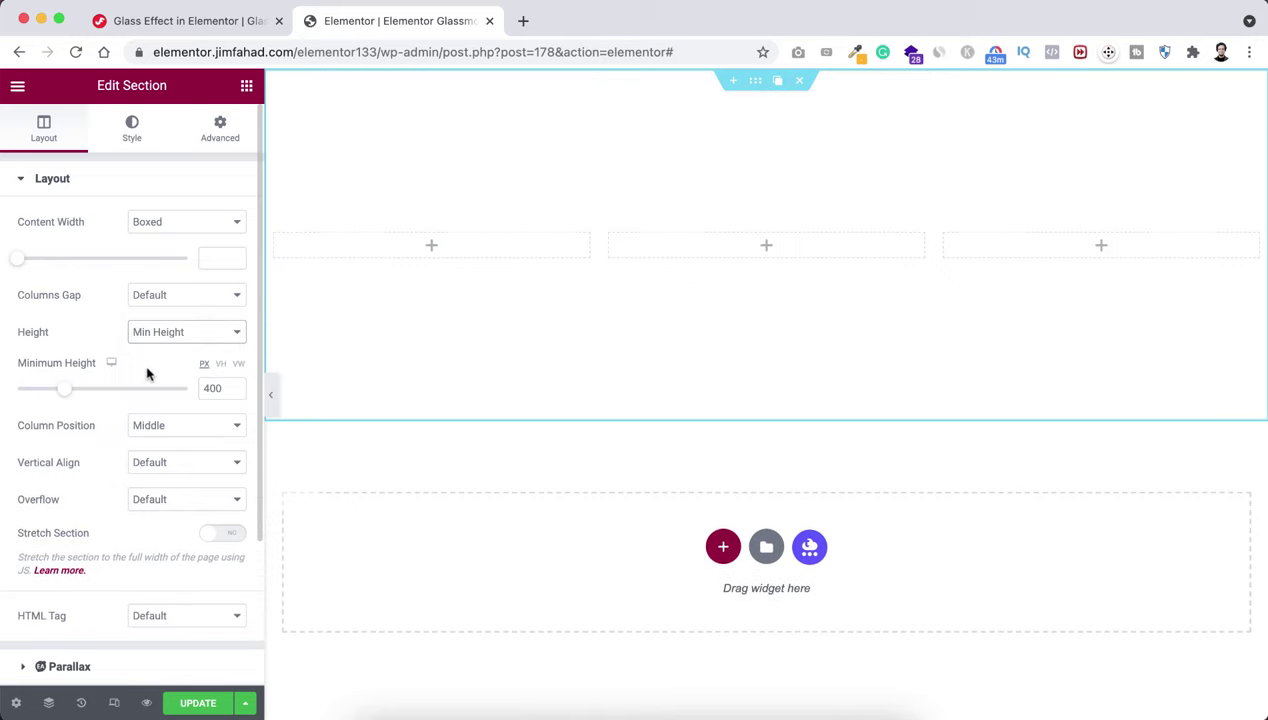
pyautogui.click(222, 365)
pyautogui.moveTo(19, 391); pyautogui.dragTo(189, 391)
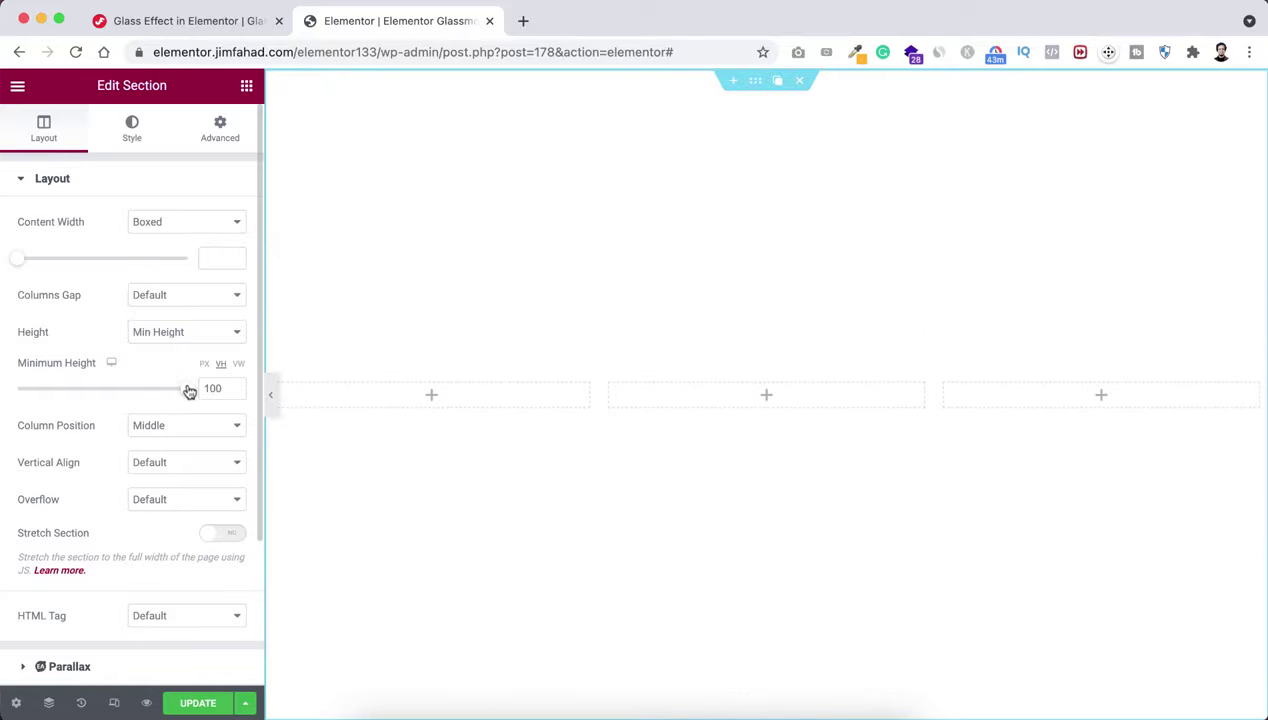
pyautogui.scroll(-1, 546, 527)
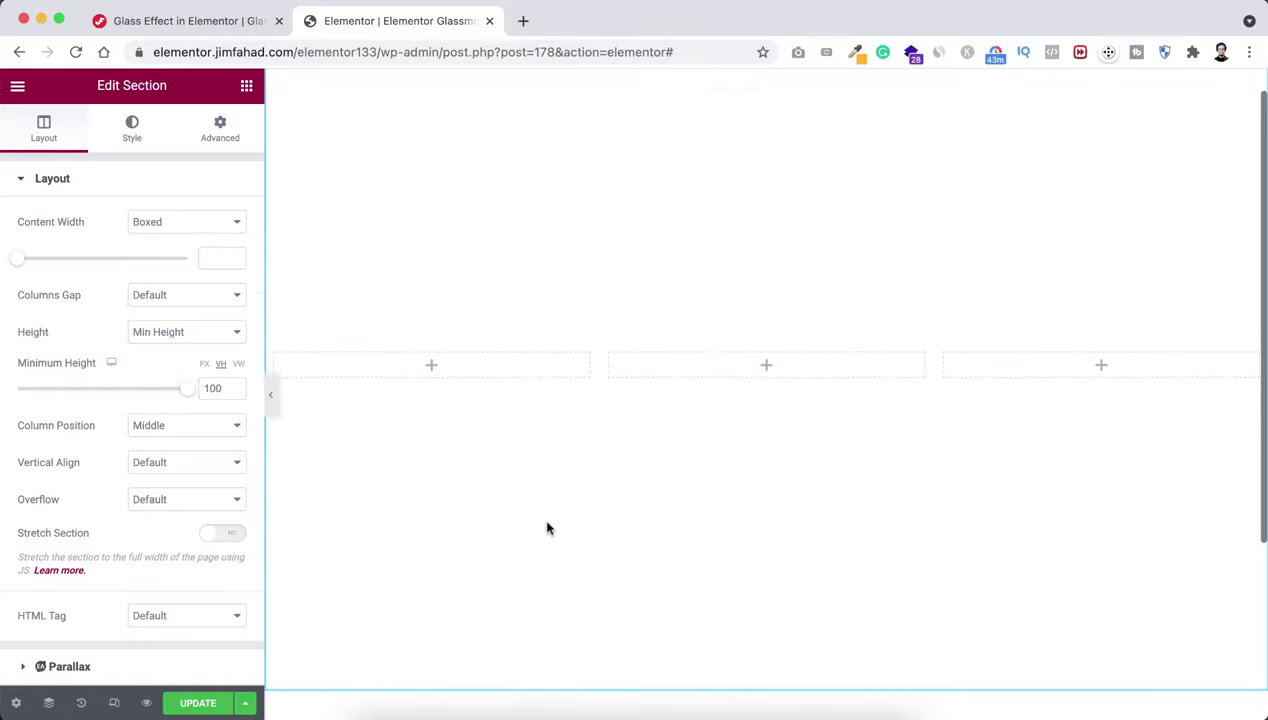
pyautogui.scroll(1, 547, 528)
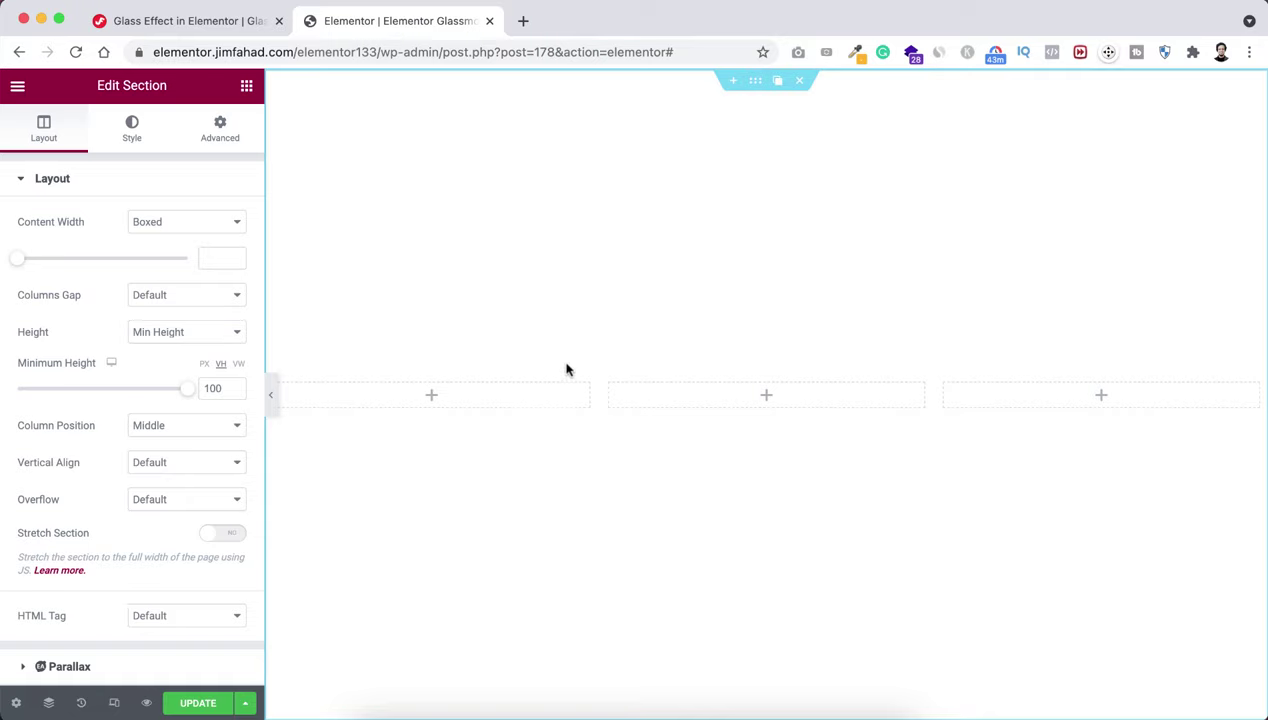
# Give the section a classic background using the starry night sky image with the tree silhouette.
pyautogui.click(132, 130)
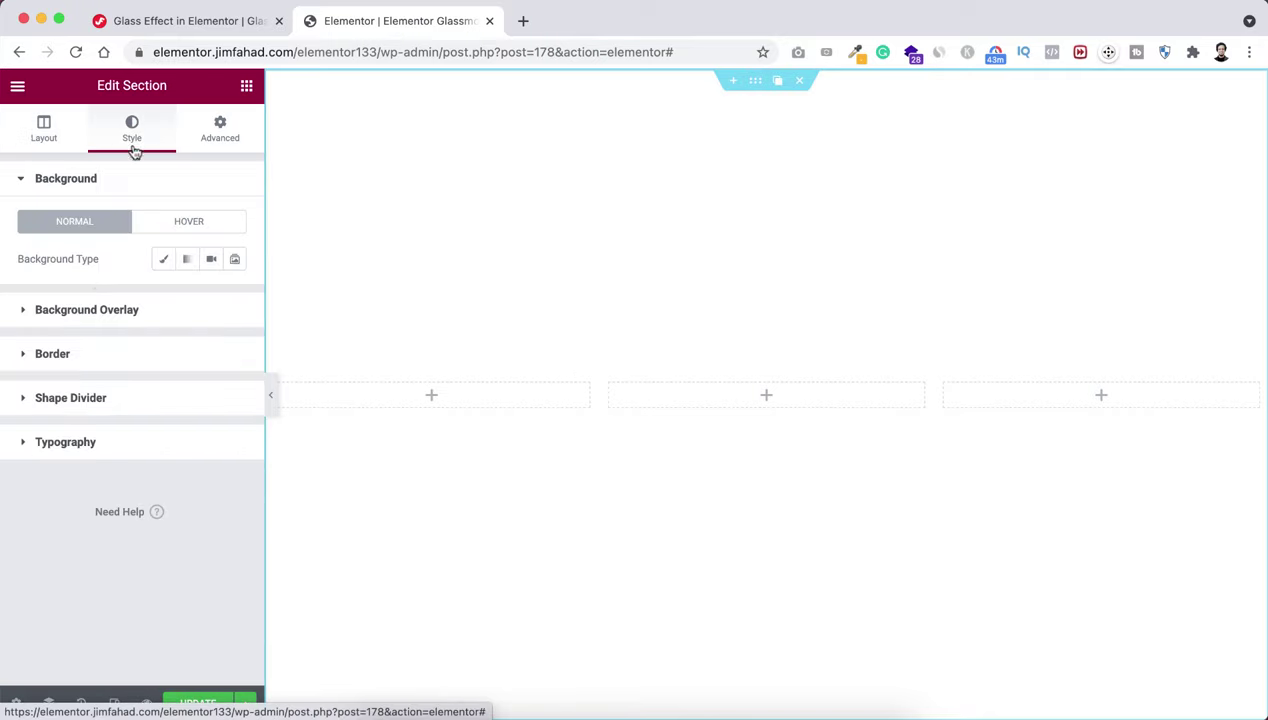
pyautogui.click(163, 264)
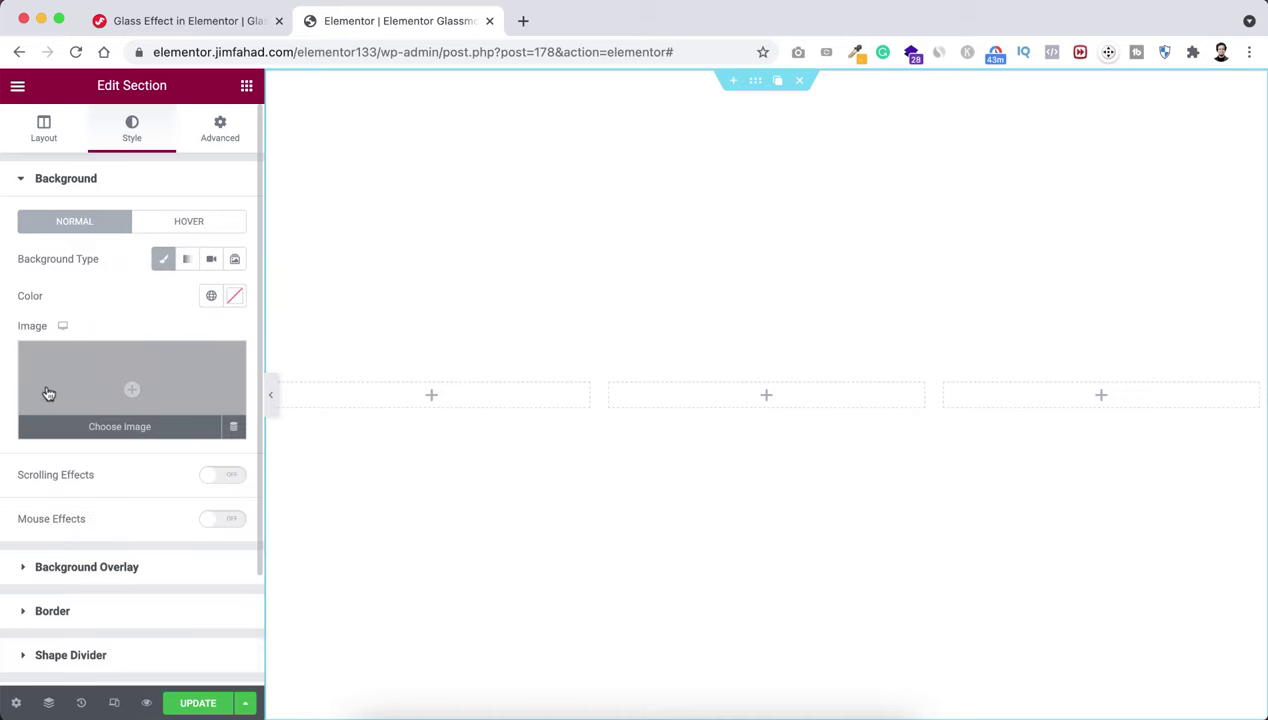
pyautogui.click(126, 388)
pyautogui.click(234, 312)
pyautogui.click(1166, 667)
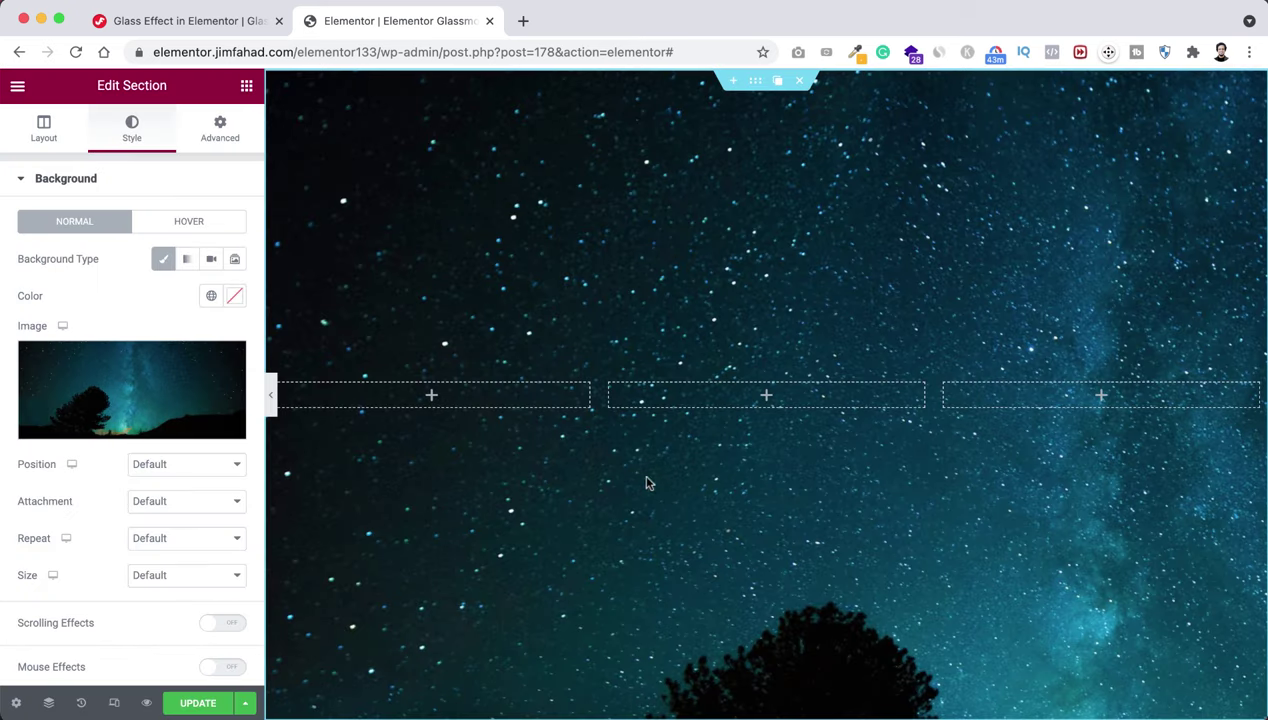
# Set the background image's position to Center Center, attachment to Scroll, repeat to No-repeat and size to Cover.
pyautogui.click(149, 468)
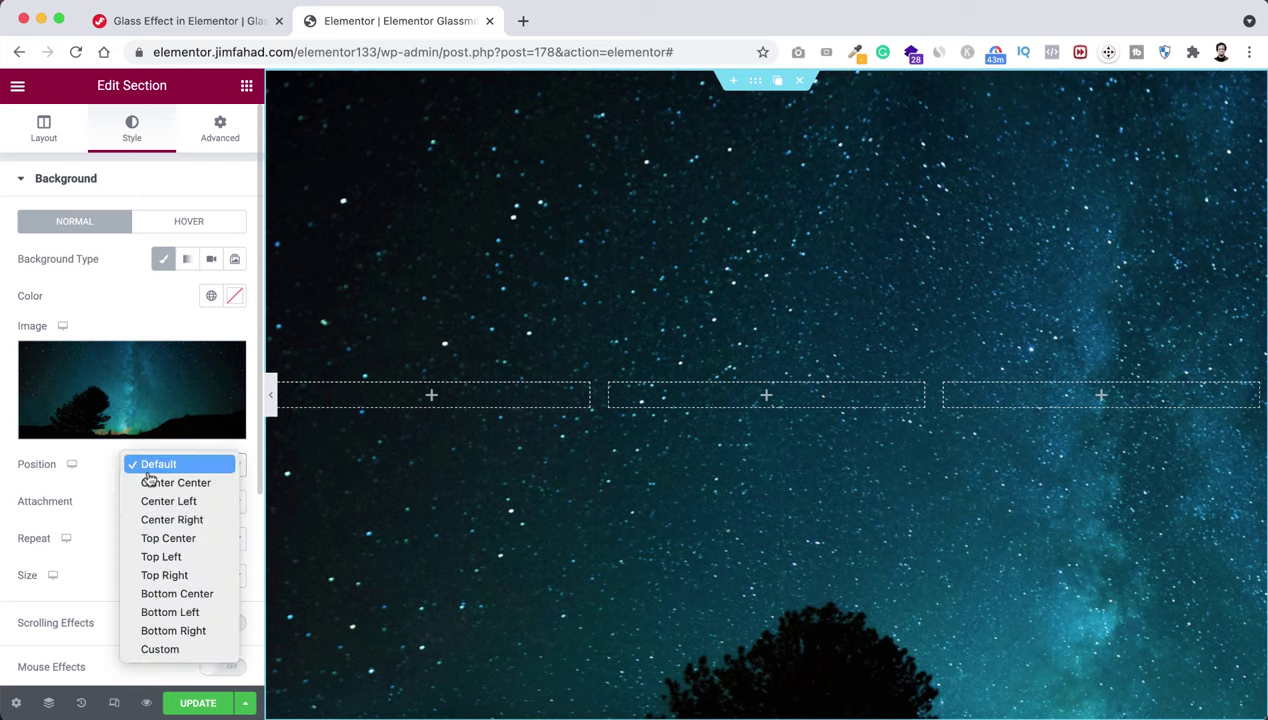
pyautogui.click(166, 486)
pyautogui.click(140, 501)
pyautogui.press('Escape')
pyautogui.click(156, 505)
pyautogui.click(156, 522)
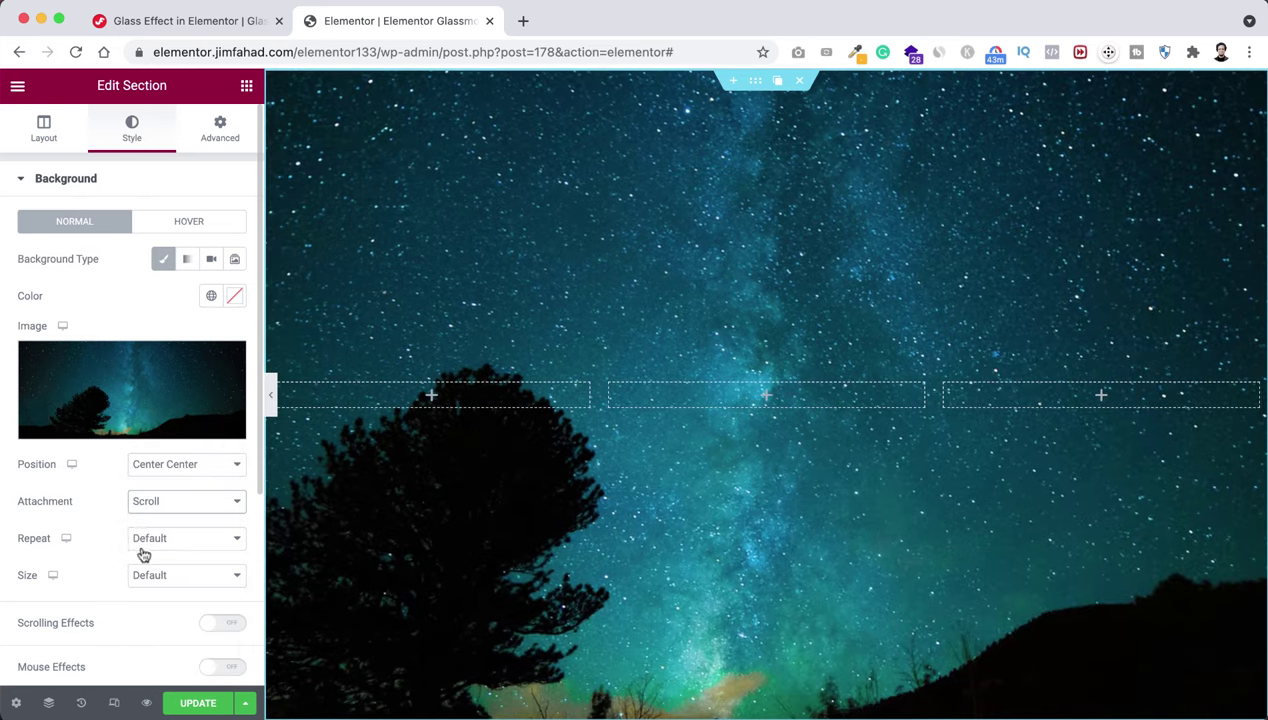
pyautogui.click(158, 545)
pyautogui.click(158, 556)
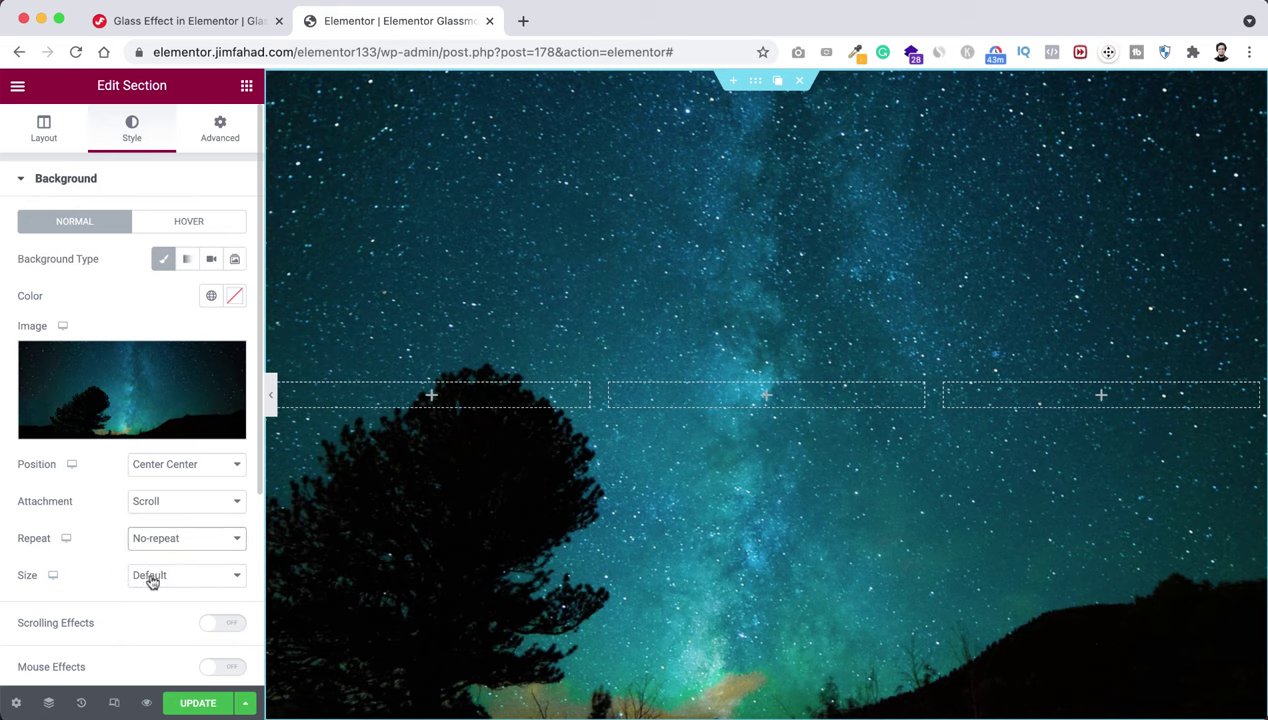
pyautogui.click(150, 576)
pyautogui.click(157, 613)
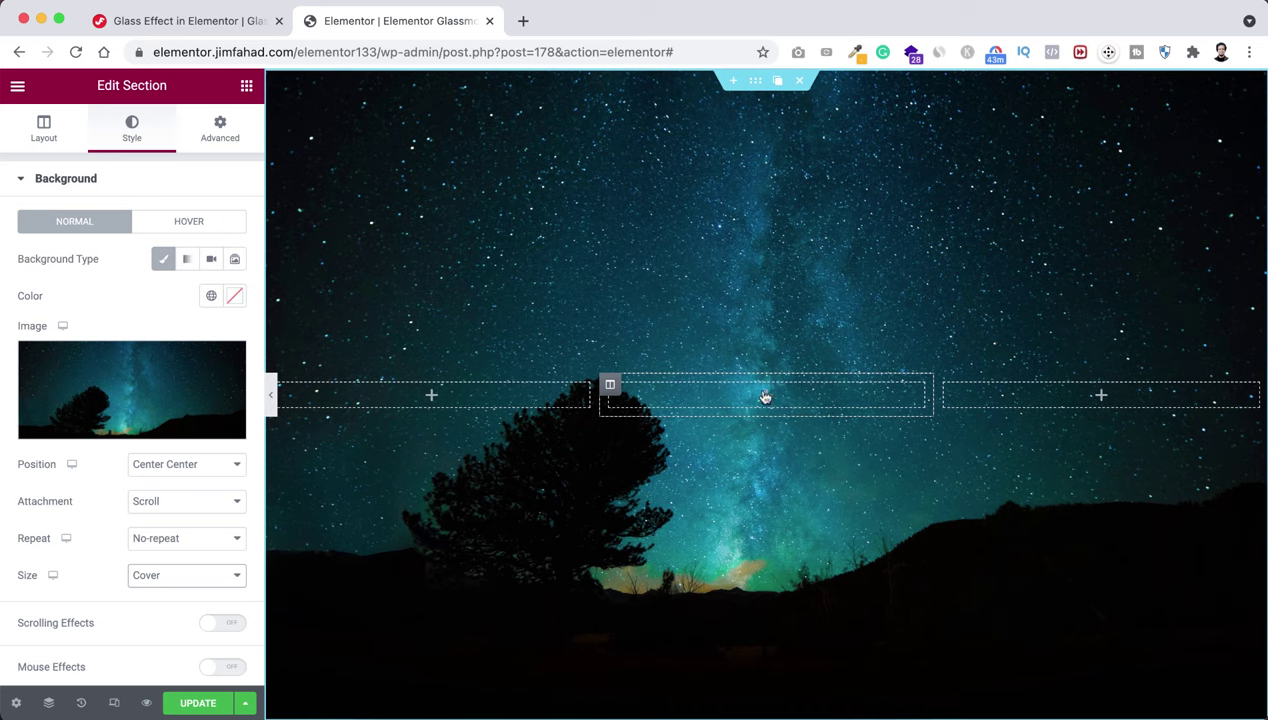
# Place an inner section in the middle column and delete its second column, leaving a single one.
pyautogui.click(247, 88)
pyautogui.moveTo(80, 258); pyautogui.dragTo(778, 388)
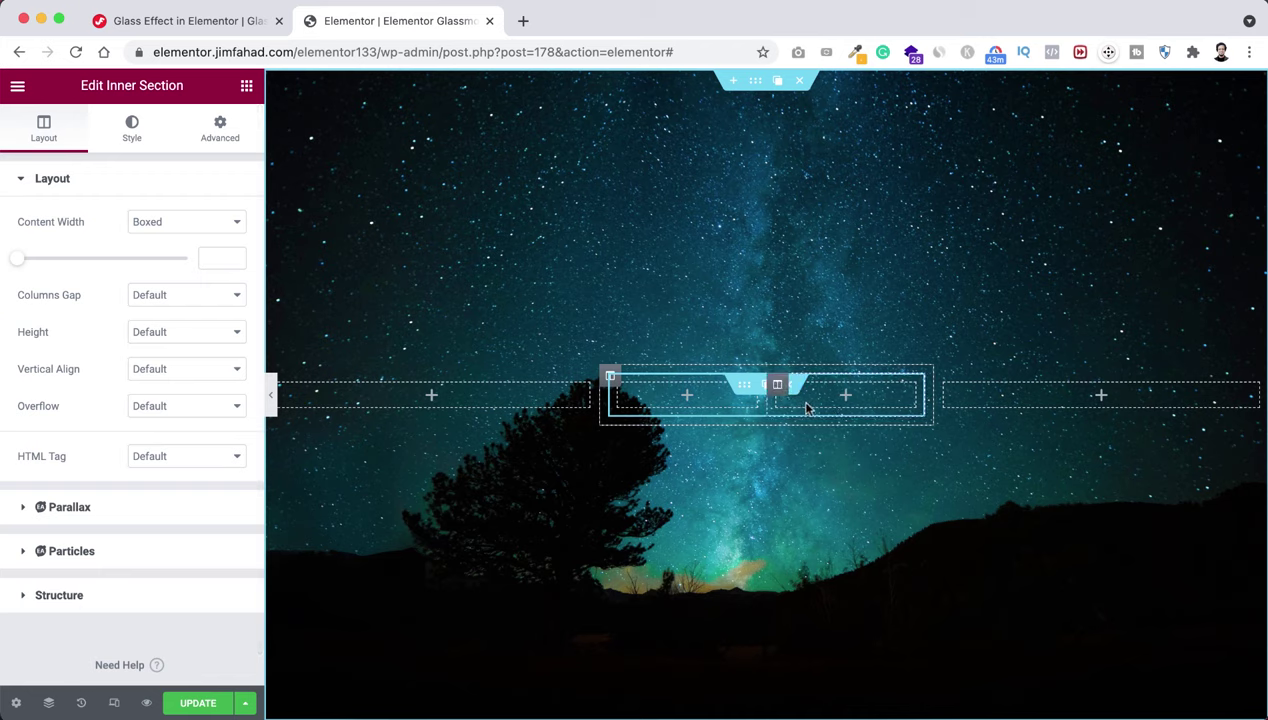
pyautogui.moveTo(778, 388)
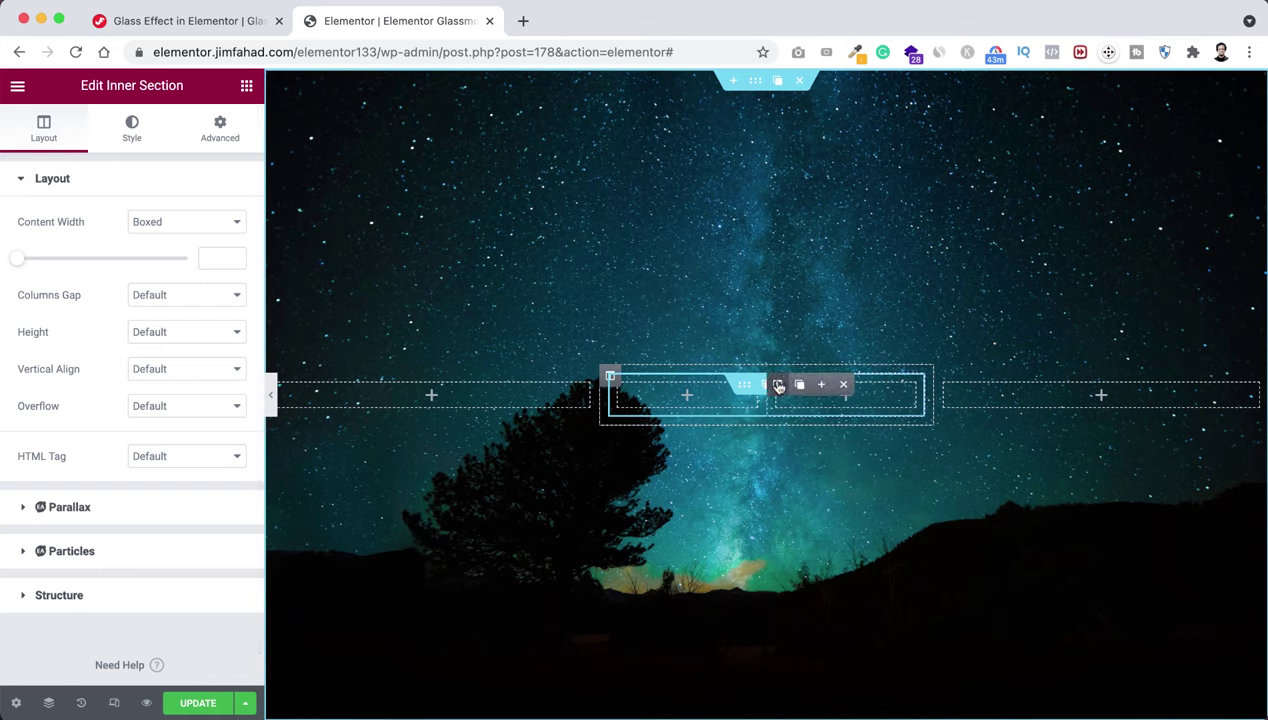
pyautogui.click(844, 385)
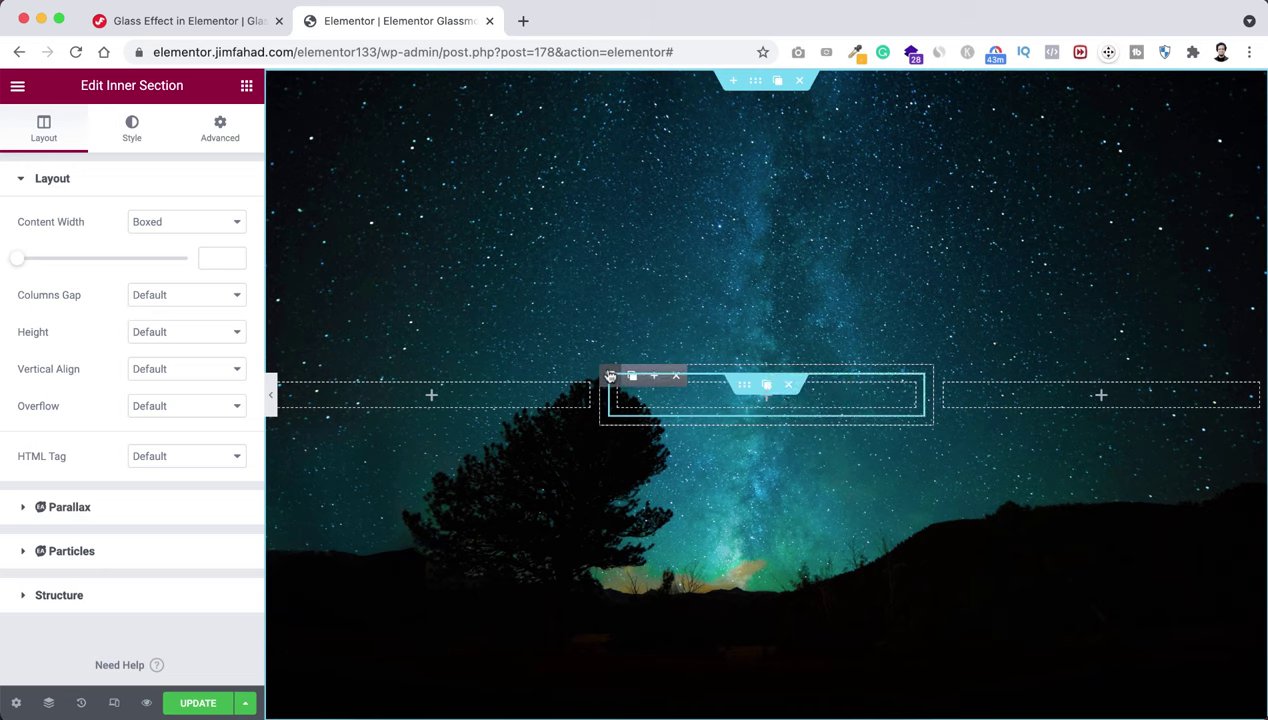
# Set the outer middle column's padding, unlinked, to 40 px right and left with 0 top and bottom.
pyautogui.click(610, 376)
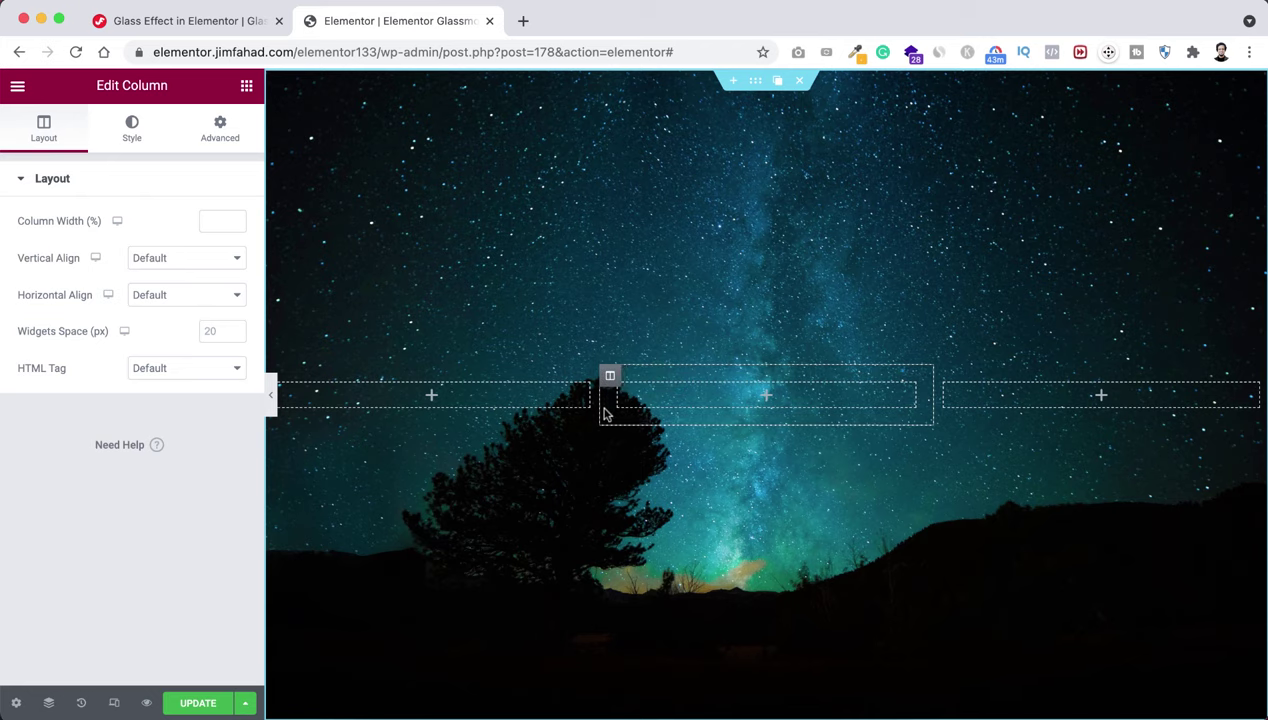
pyautogui.click(219, 128)
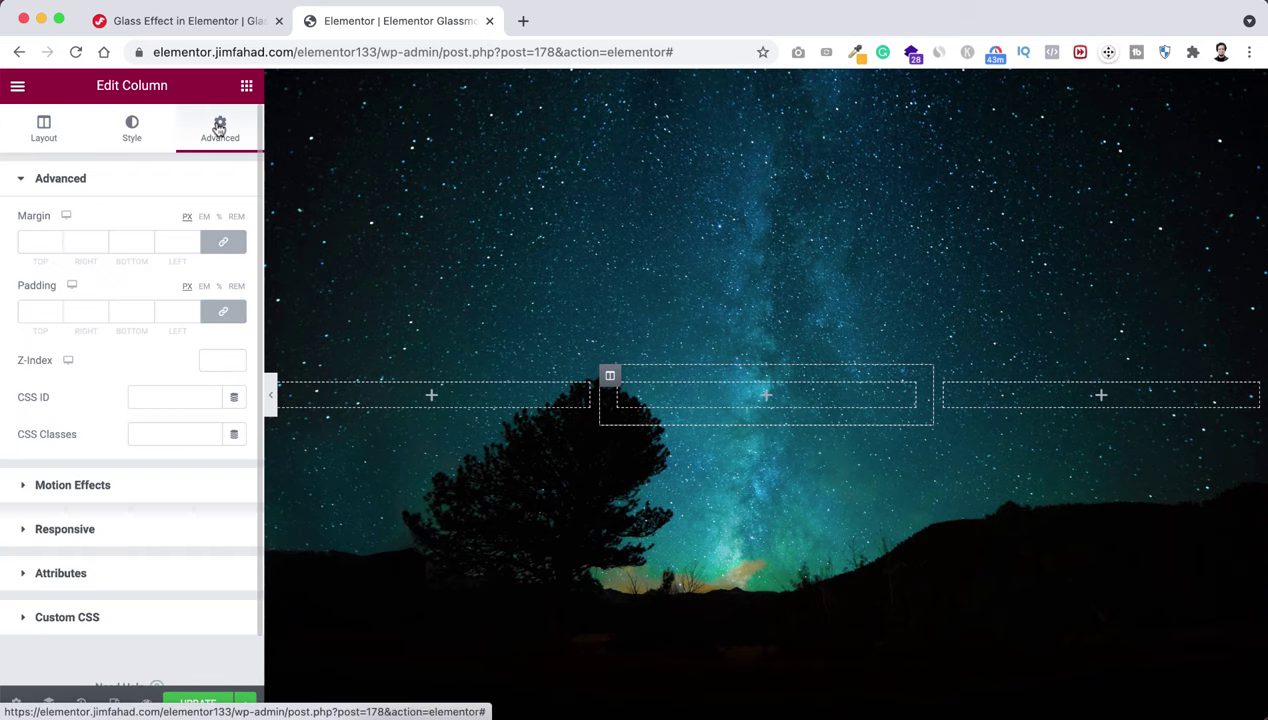
pyautogui.click(223, 311)
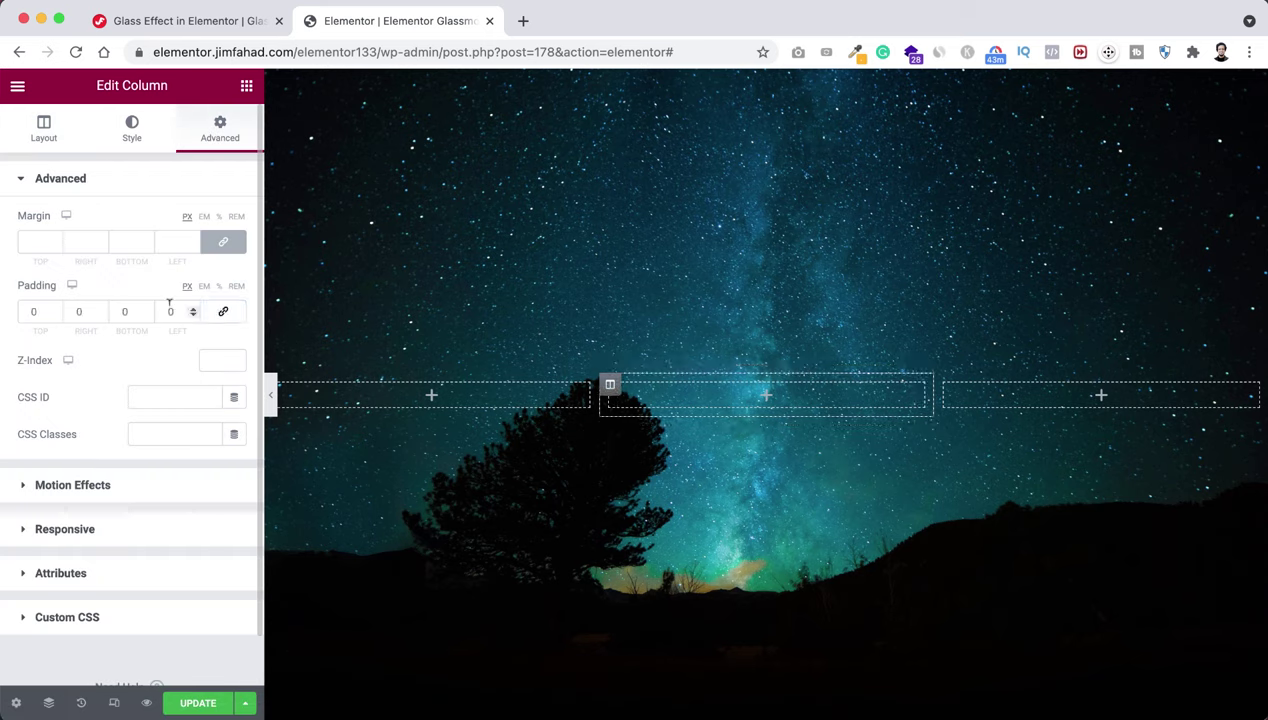
pyautogui.click(78, 311)
pyautogui.write('40')
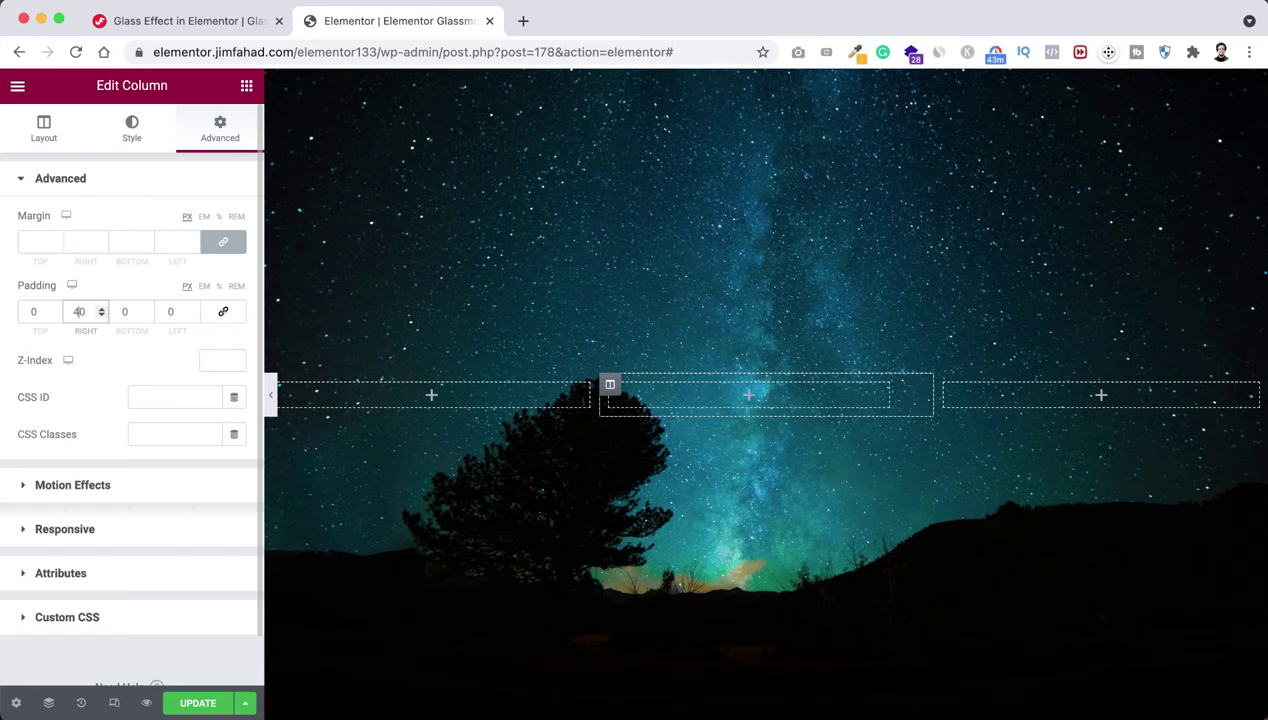
pyautogui.click(168, 311)
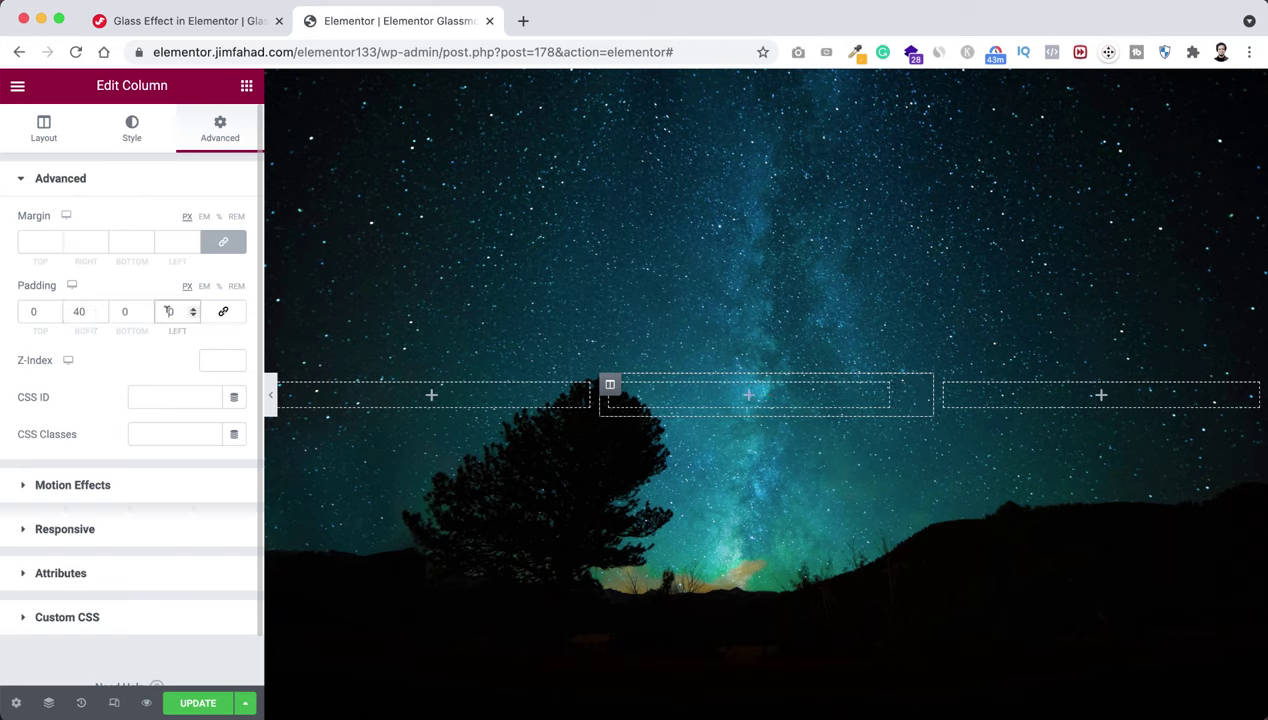
pyautogui.write('40')
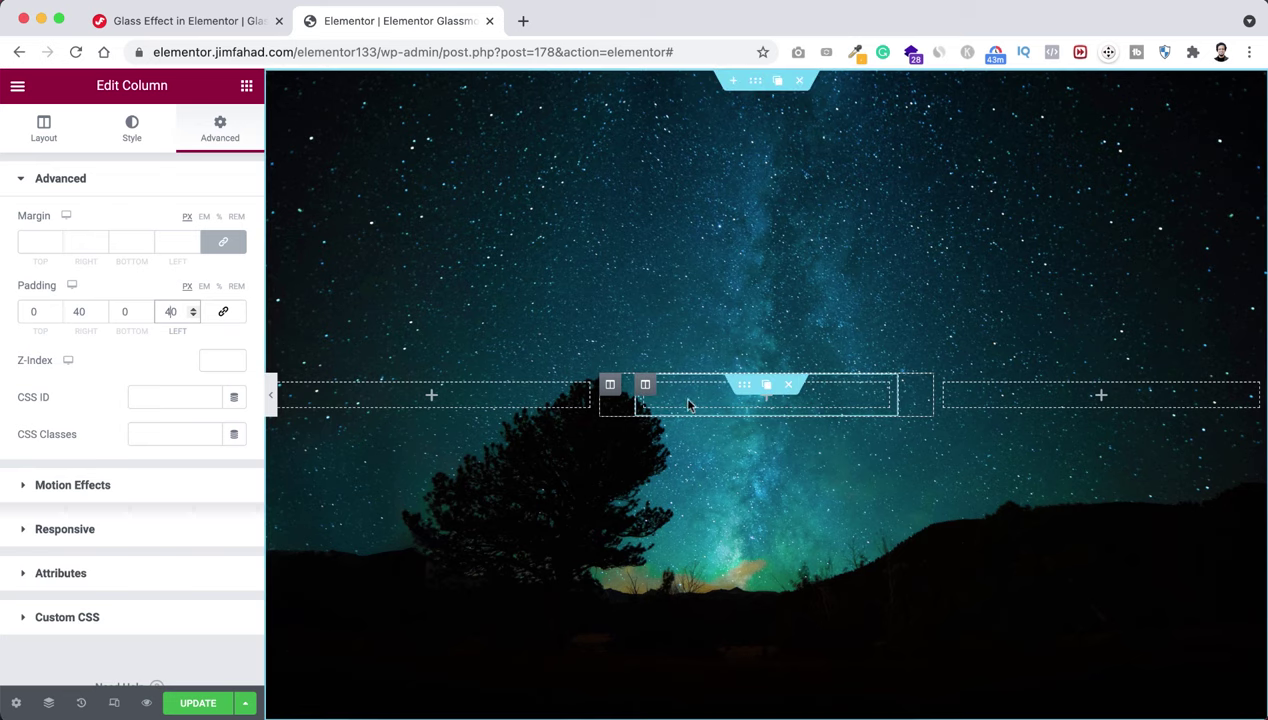
# Set the inner section column's padding, unlinked, to 70 px top and bottom and 40 px right and left.
pyautogui.moveTo(648, 394)
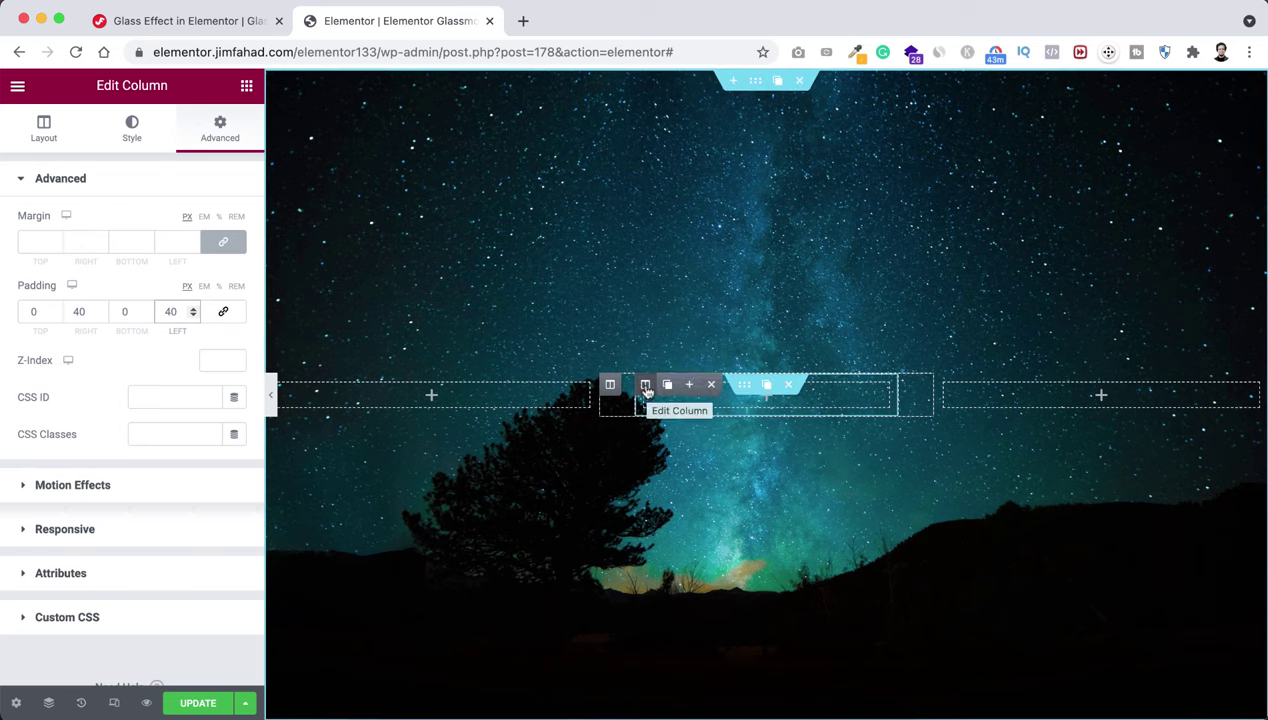
pyautogui.click(646, 388)
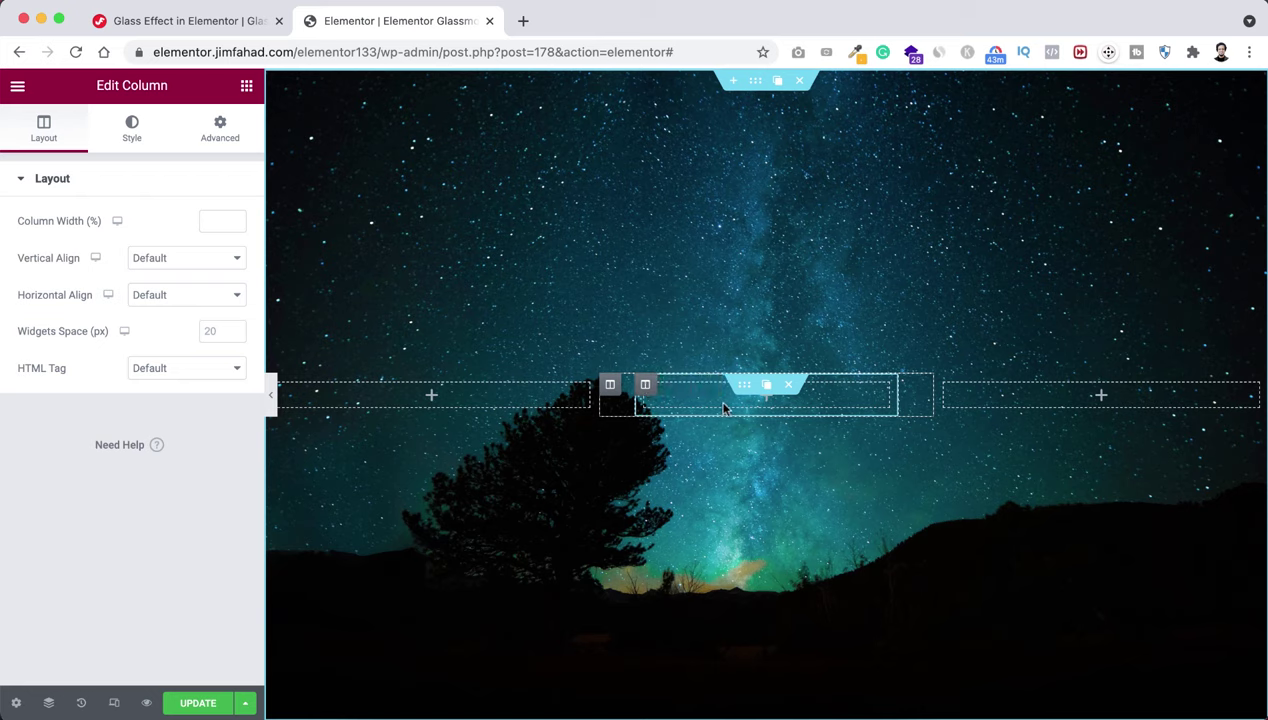
pyautogui.click(220, 136)
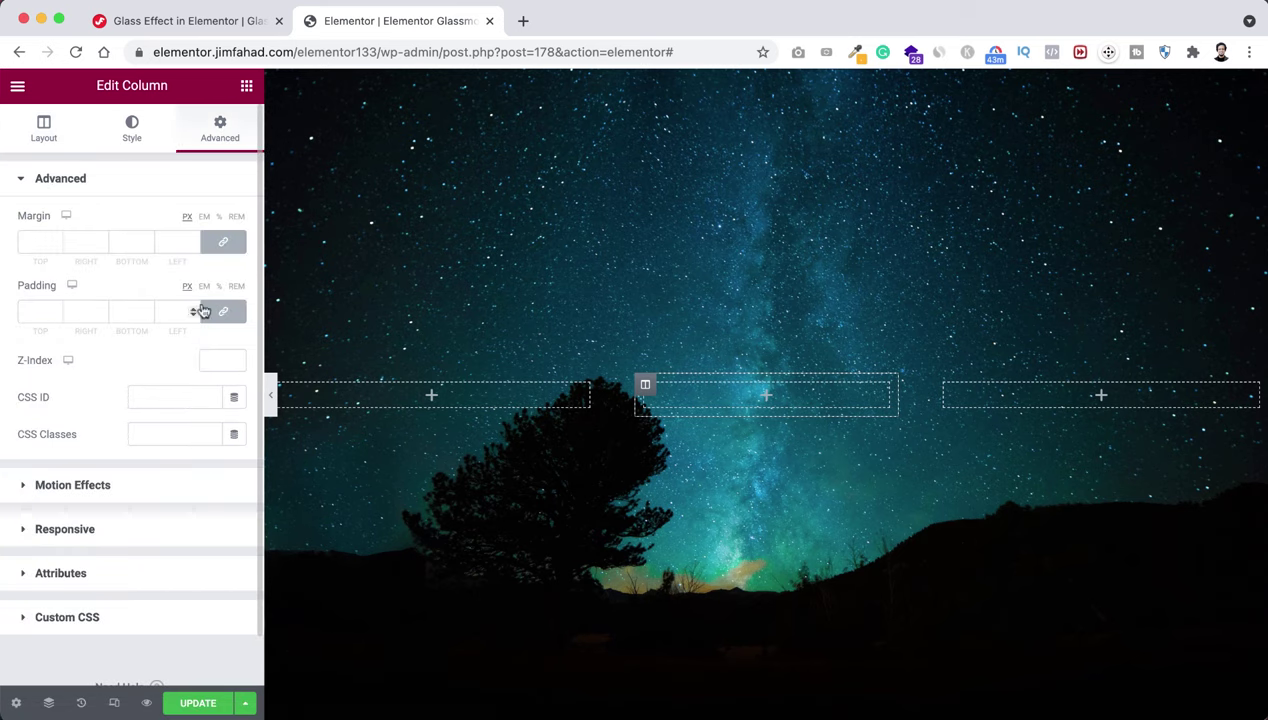
pyautogui.click(223, 311)
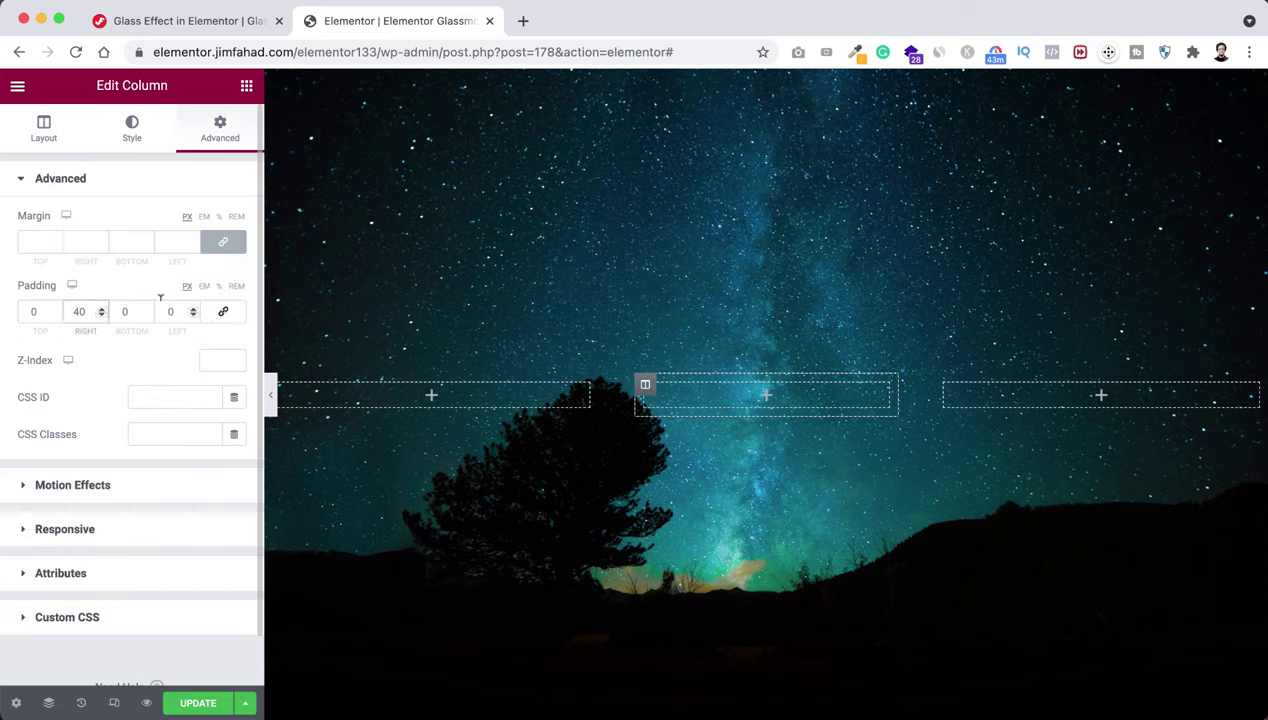
pyautogui.click(168, 311)
pyautogui.click(32, 311)
pyautogui.write('7')
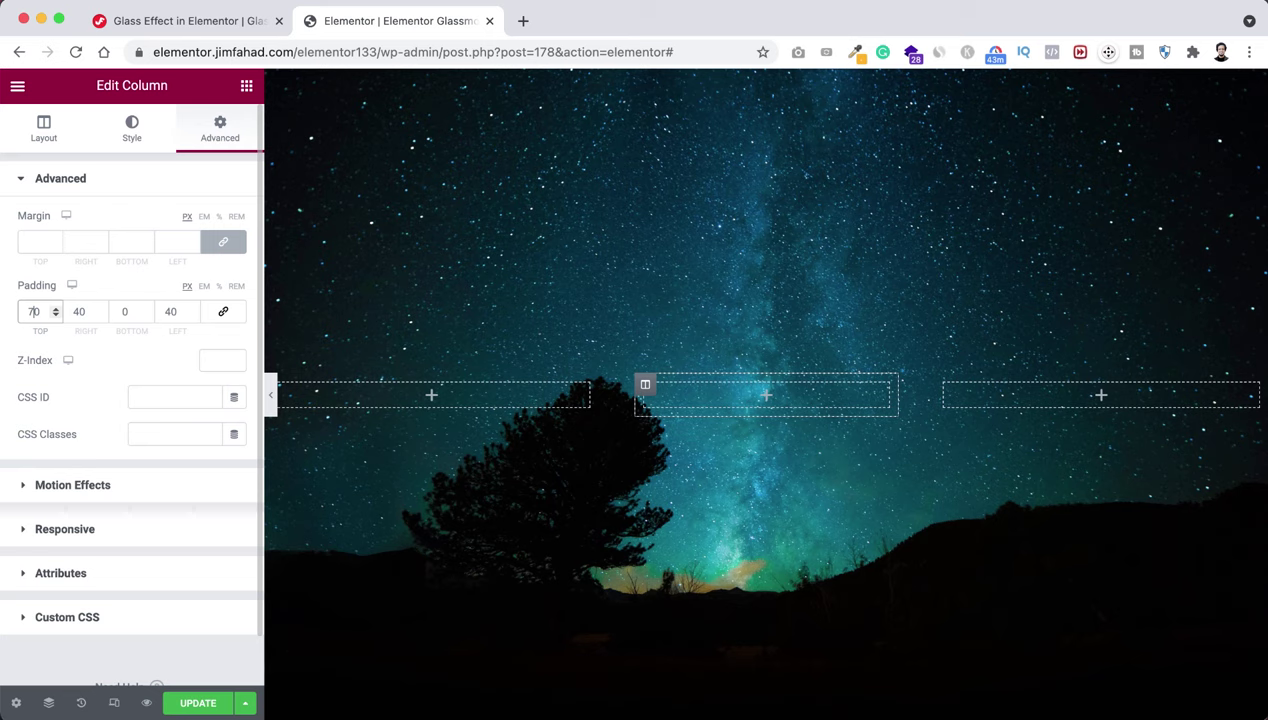
pyautogui.click(121, 311)
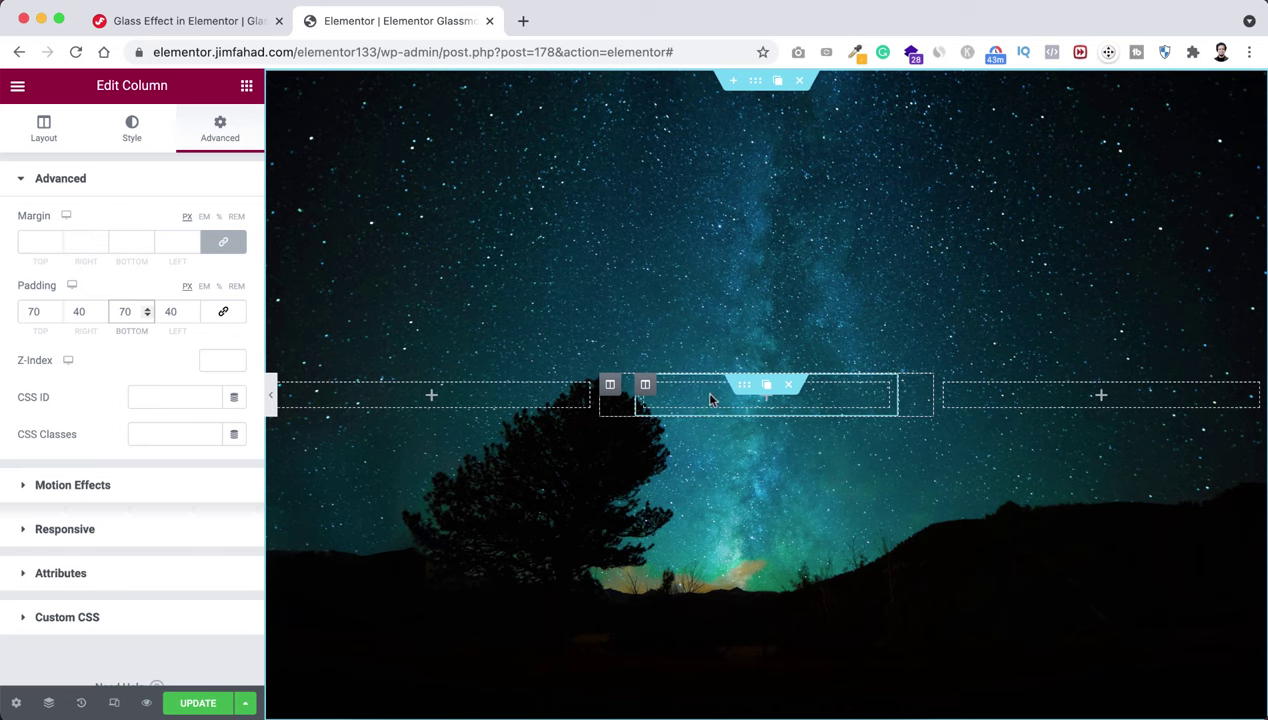
# Add a Heading widget to the middle inner column and set its title to "02".
pyautogui.click(246, 86)
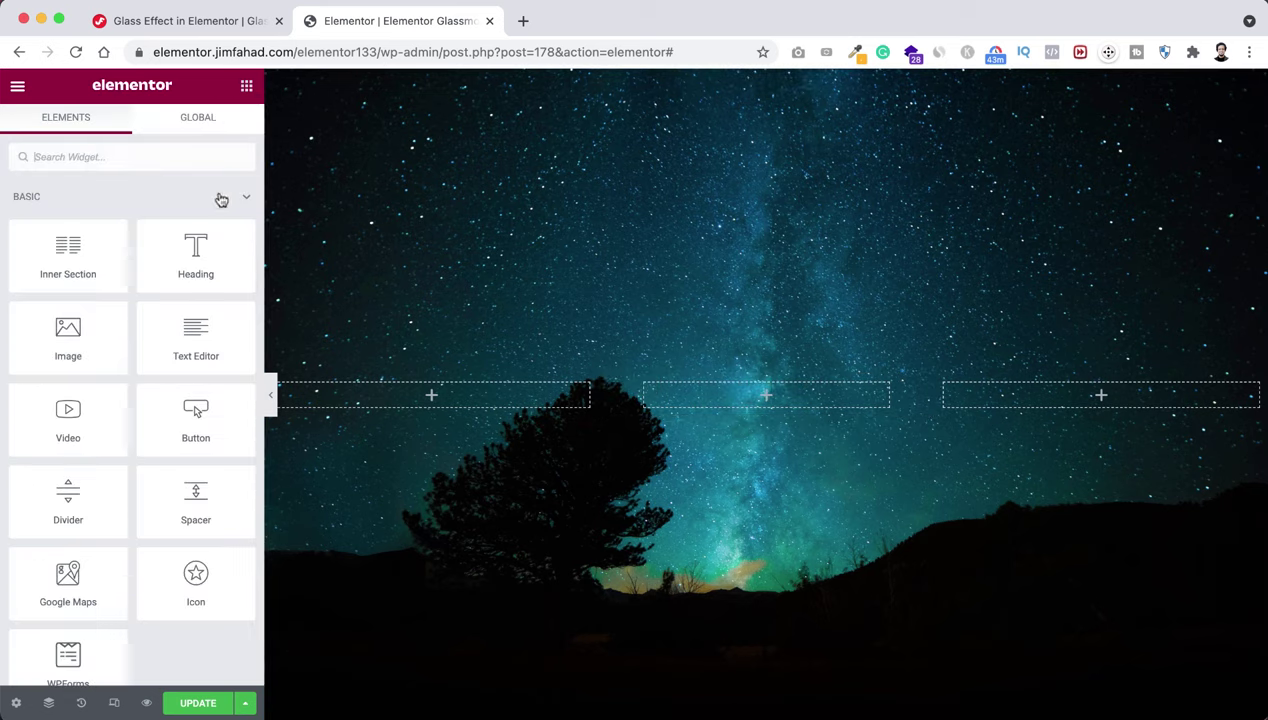
pyautogui.moveTo(194, 251); pyautogui.dragTo(670, 366)
pyautogui.write('0')
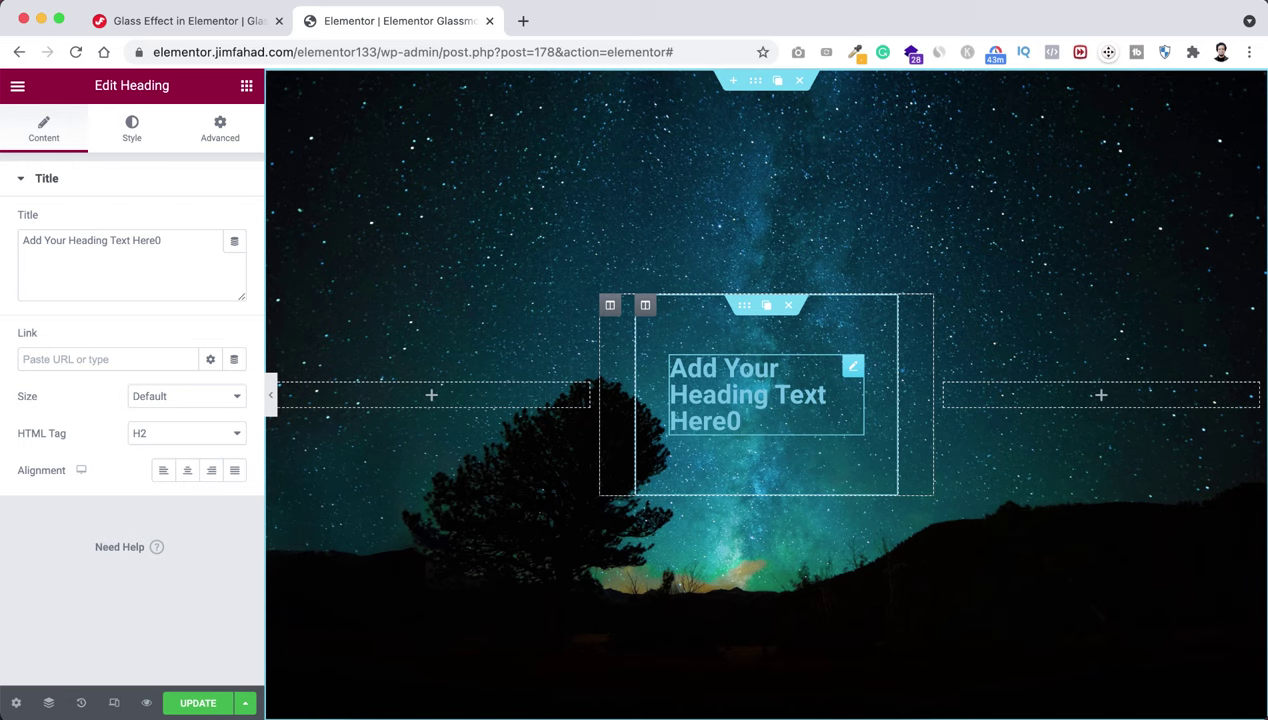
pyautogui.write('2')
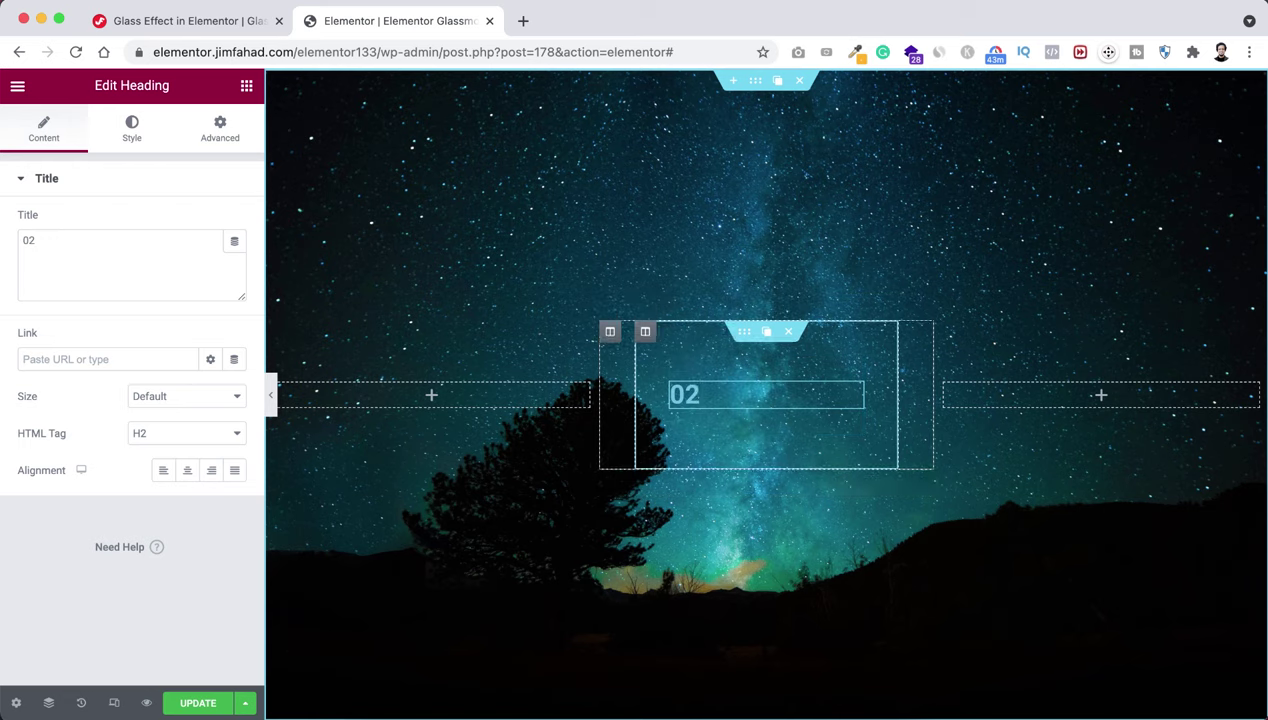
# Duplicate the "02" heading and change the lower copy's title to "Card Two".
pyautogui.click(830, 395)
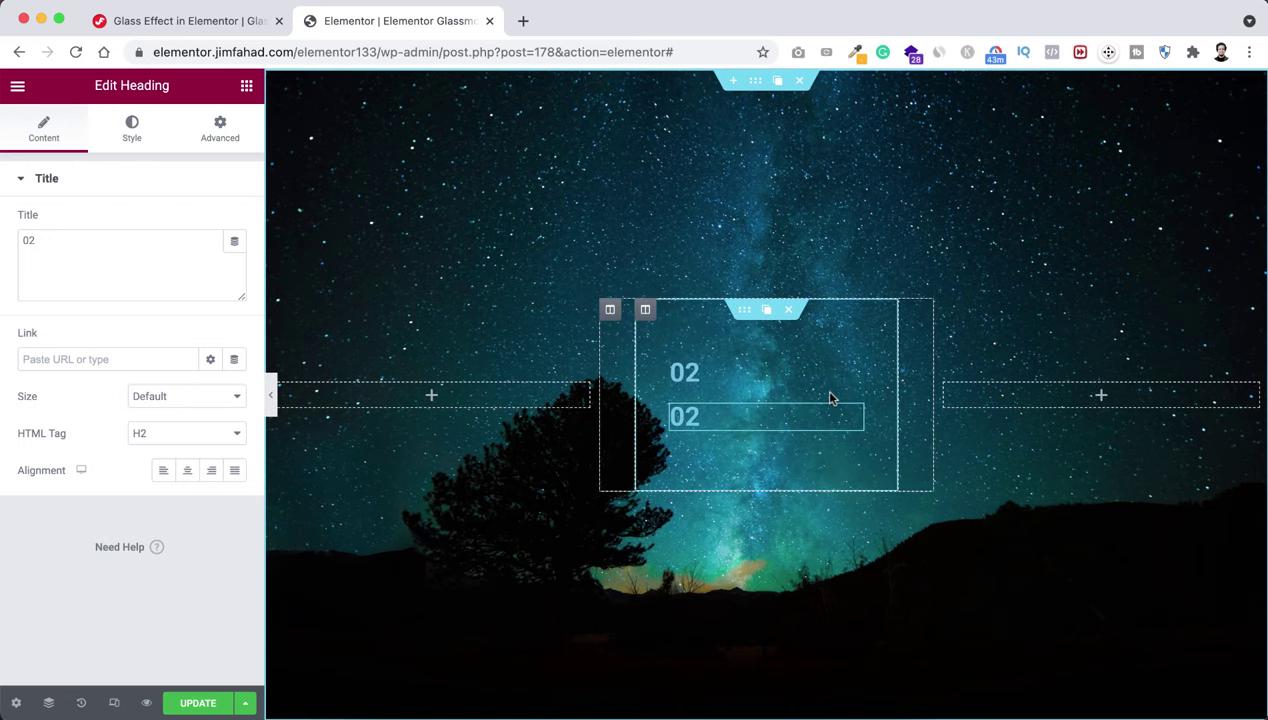
pyautogui.moveTo(704, 410); pyautogui.dragTo(672, 413)
pyautogui.write('Card Two')
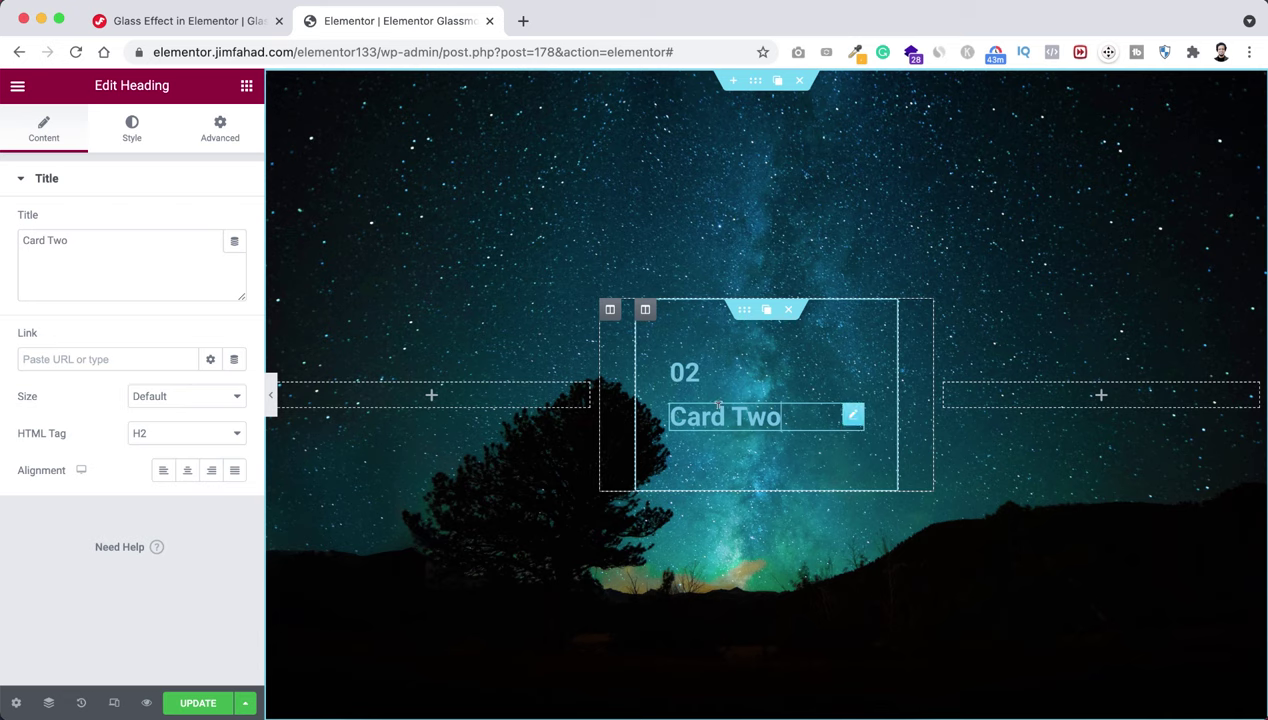
# Add a Text Editor widget beneath the "Card Two" heading and a Button widget beneath the text.
pyautogui.click(247, 88)
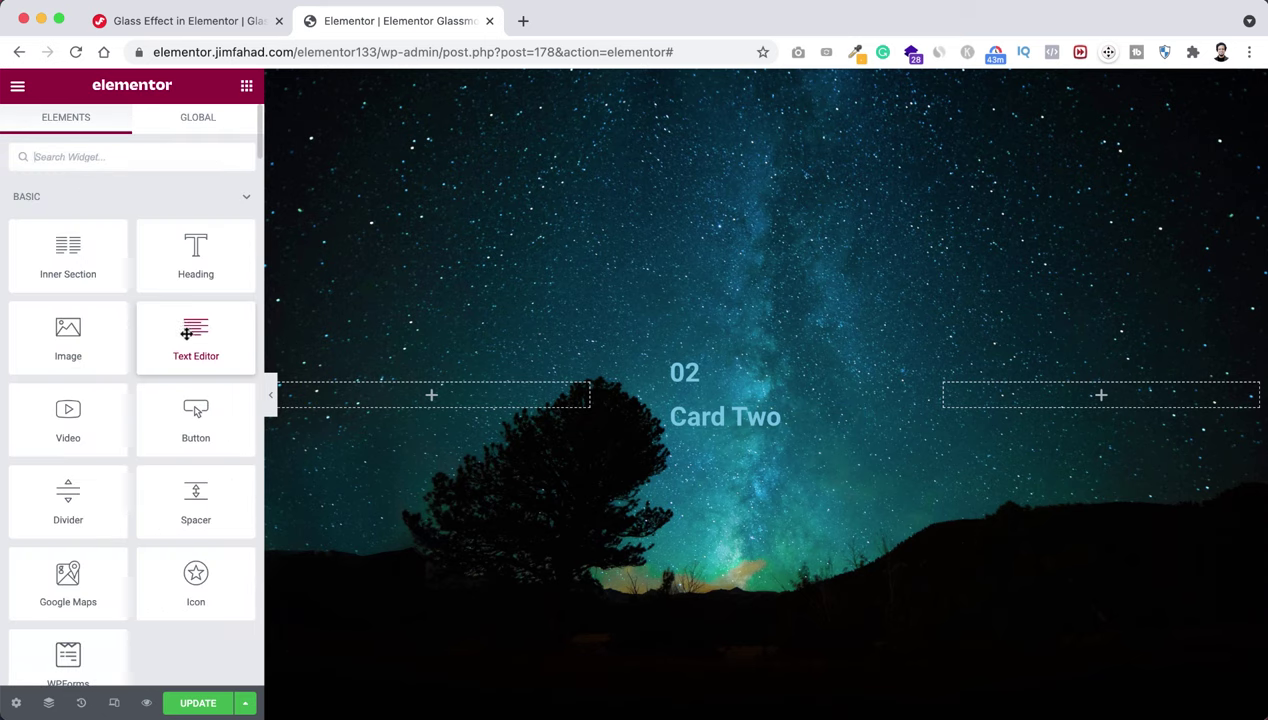
pyautogui.moveTo(190, 331); pyautogui.dragTo(733, 421)
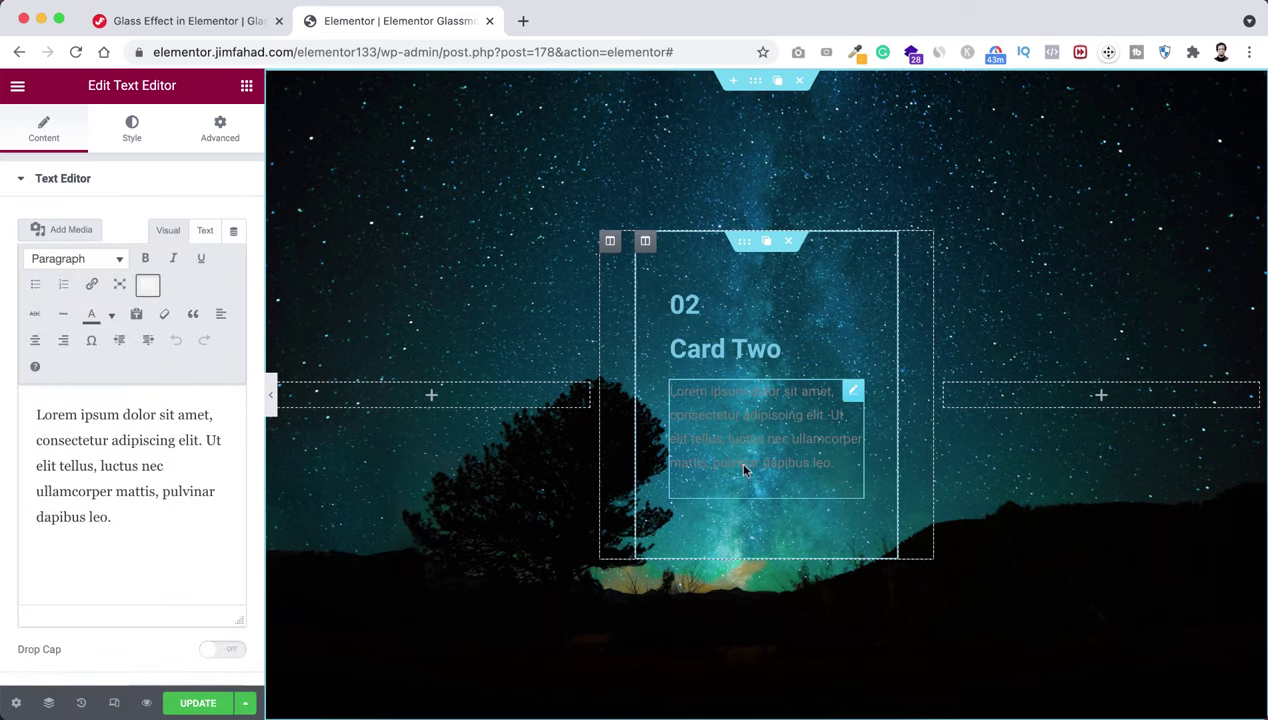
pyautogui.click(247, 88)
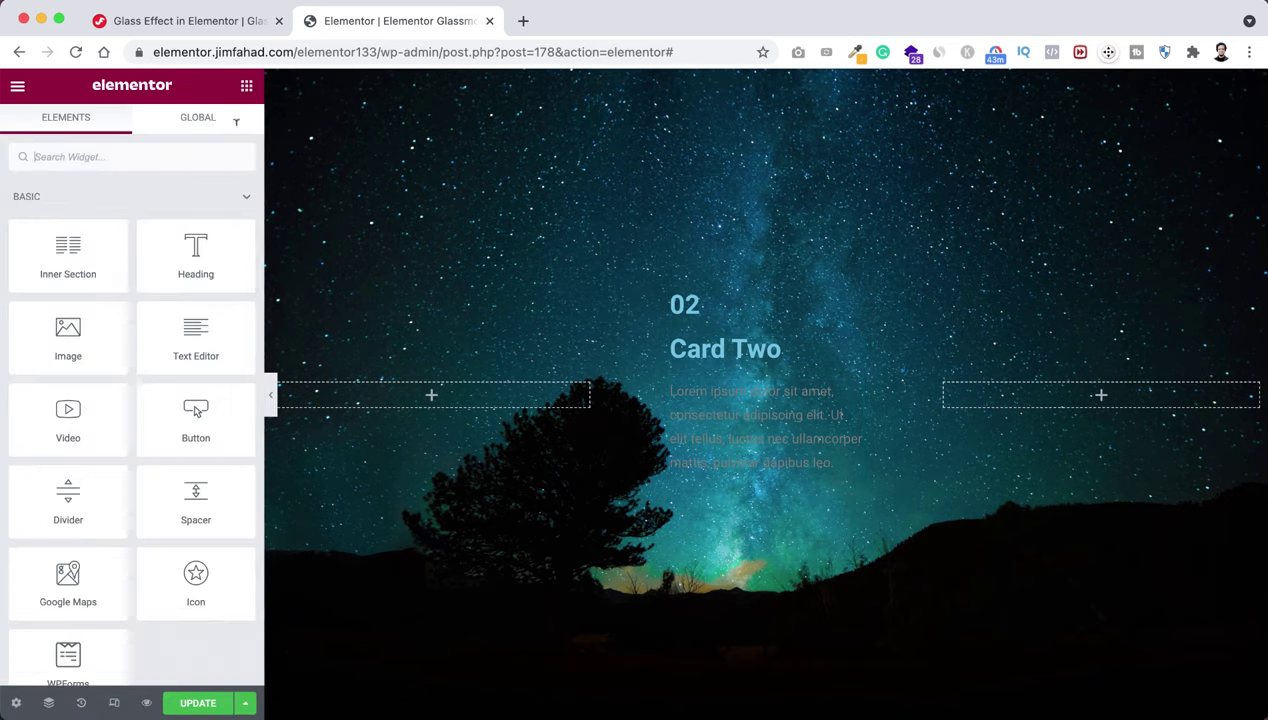
pyautogui.moveTo(190, 420); pyautogui.dragTo(756, 487)
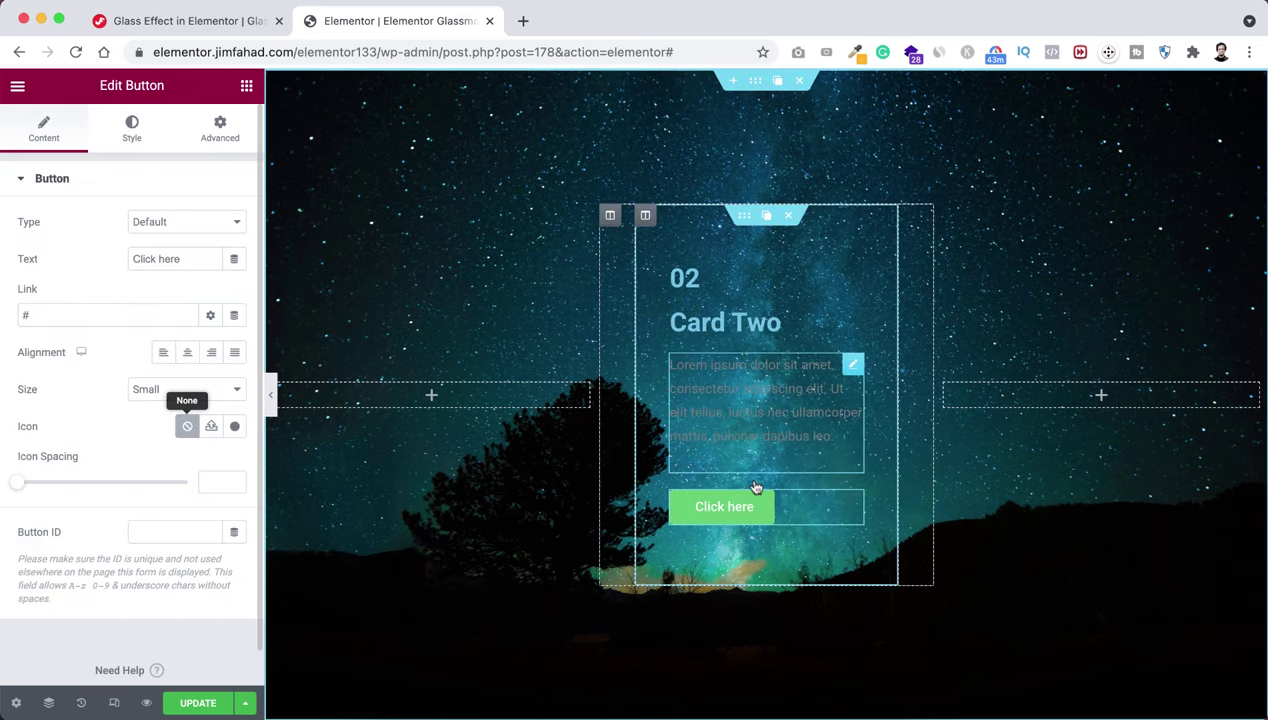
# Center the "Card Two" heading and set its text color to white.
pyautogui.click(741, 320)
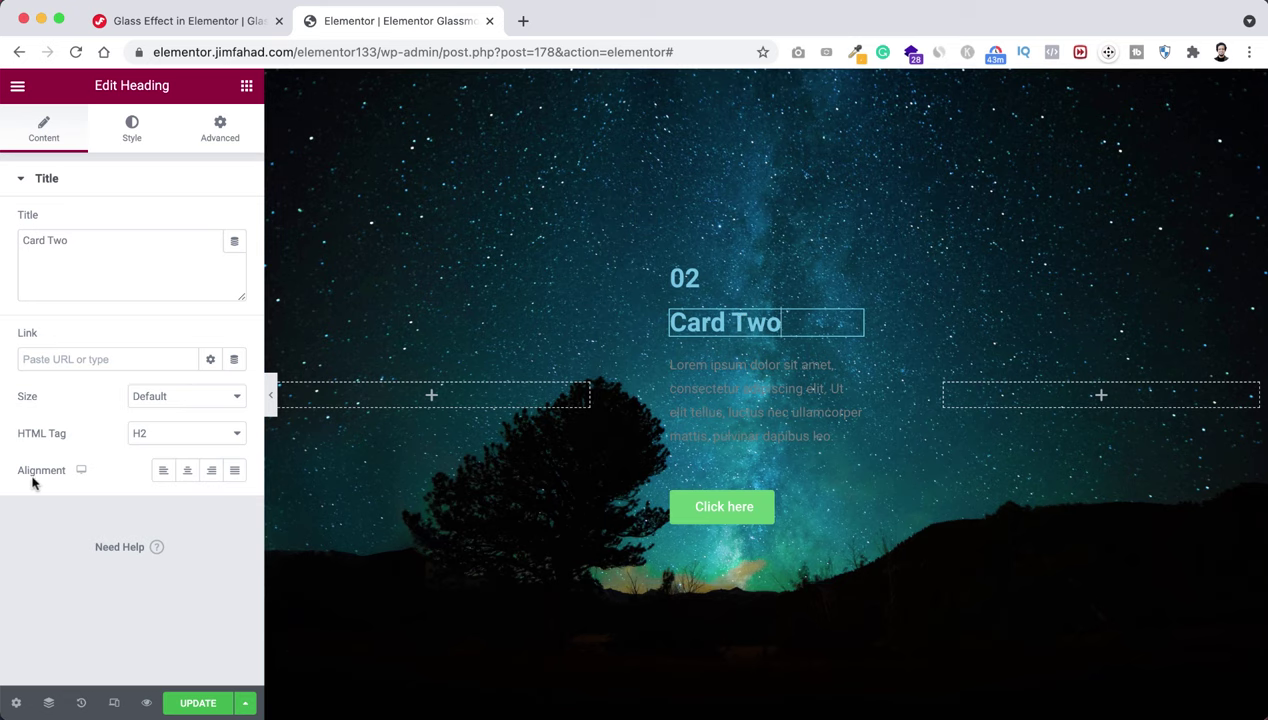
pyautogui.click(187, 471)
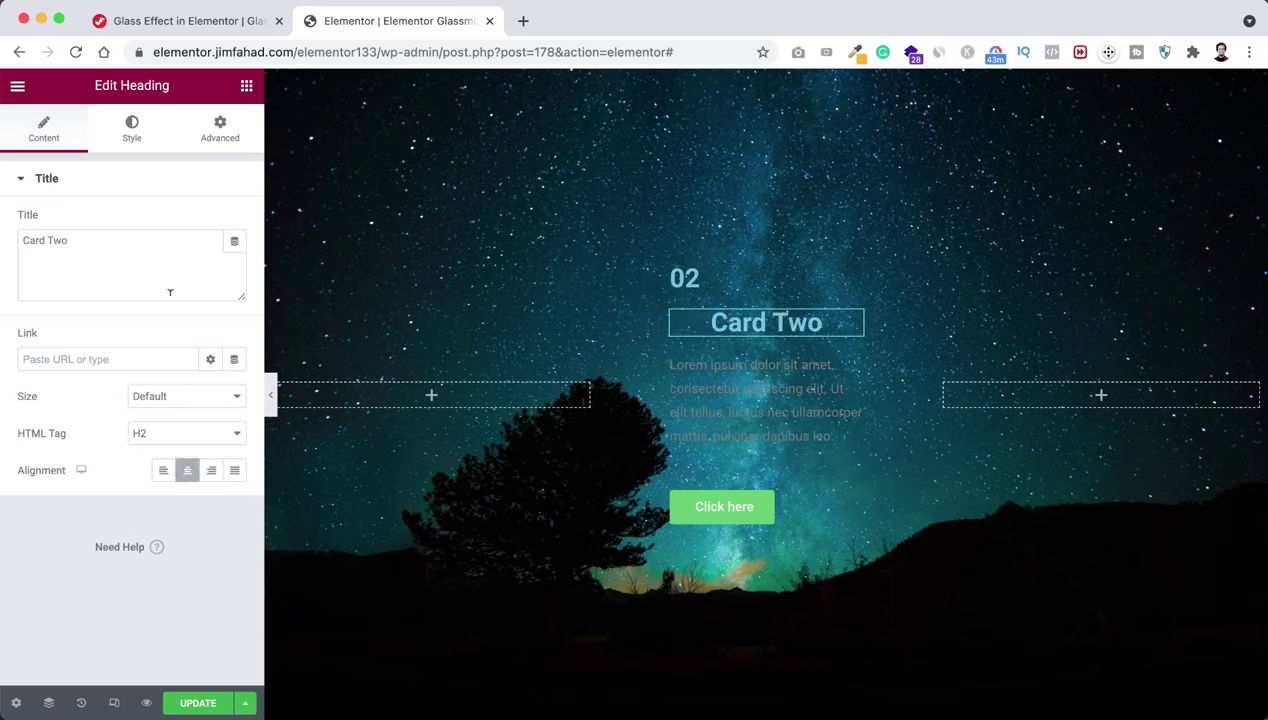
pyautogui.click(133, 136)
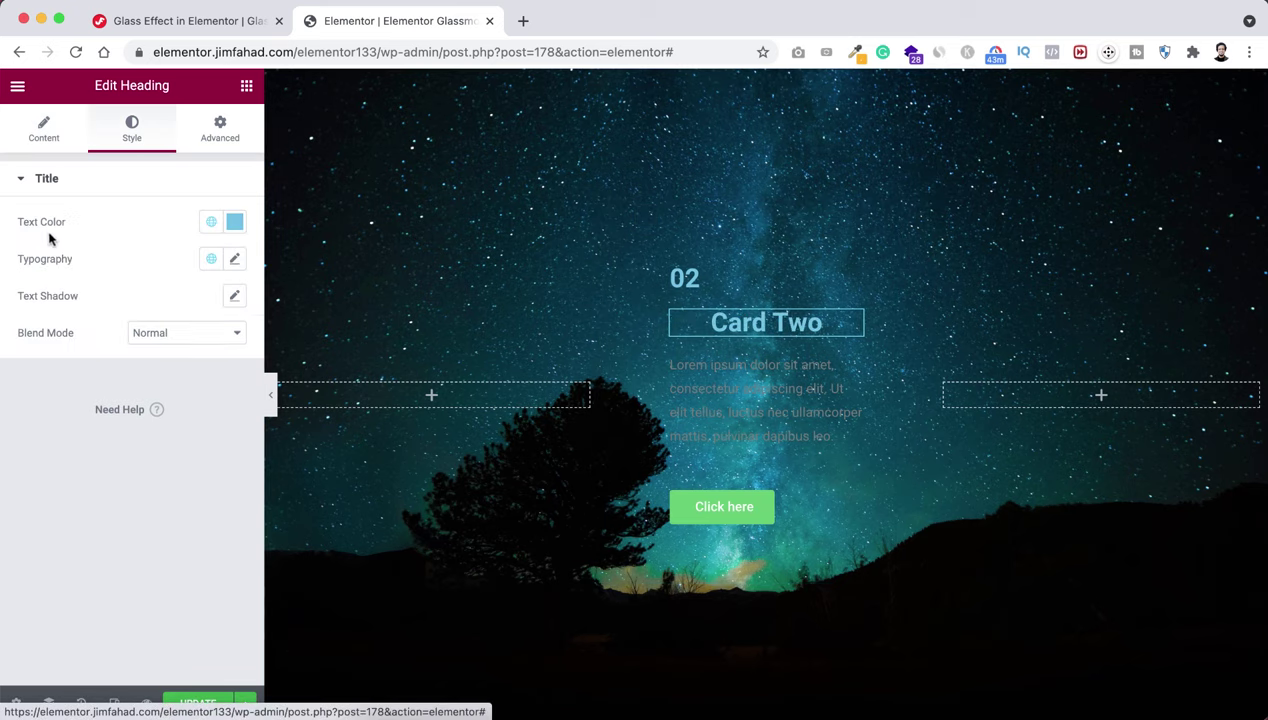
pyautogui.click(234, 221)
pyautogui.moveTo(83, 308); pyautogui.dragTo(40, 291)
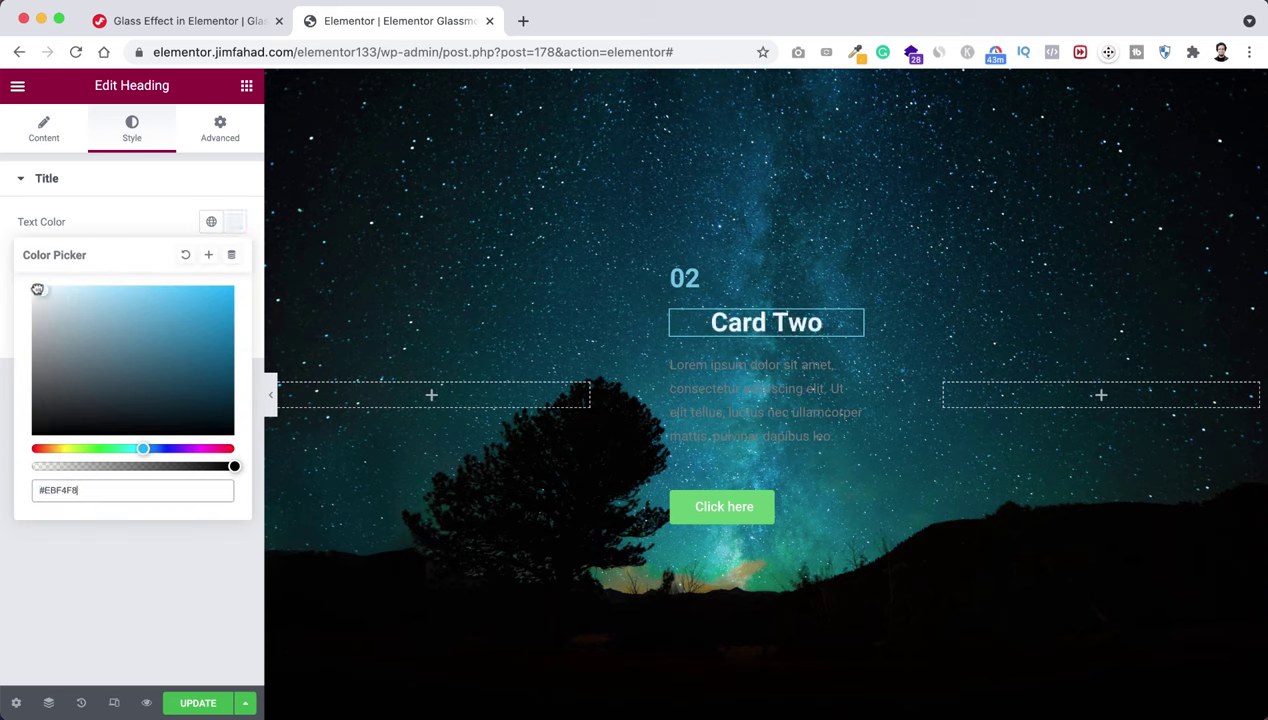
pyautogui.click(80, 225)
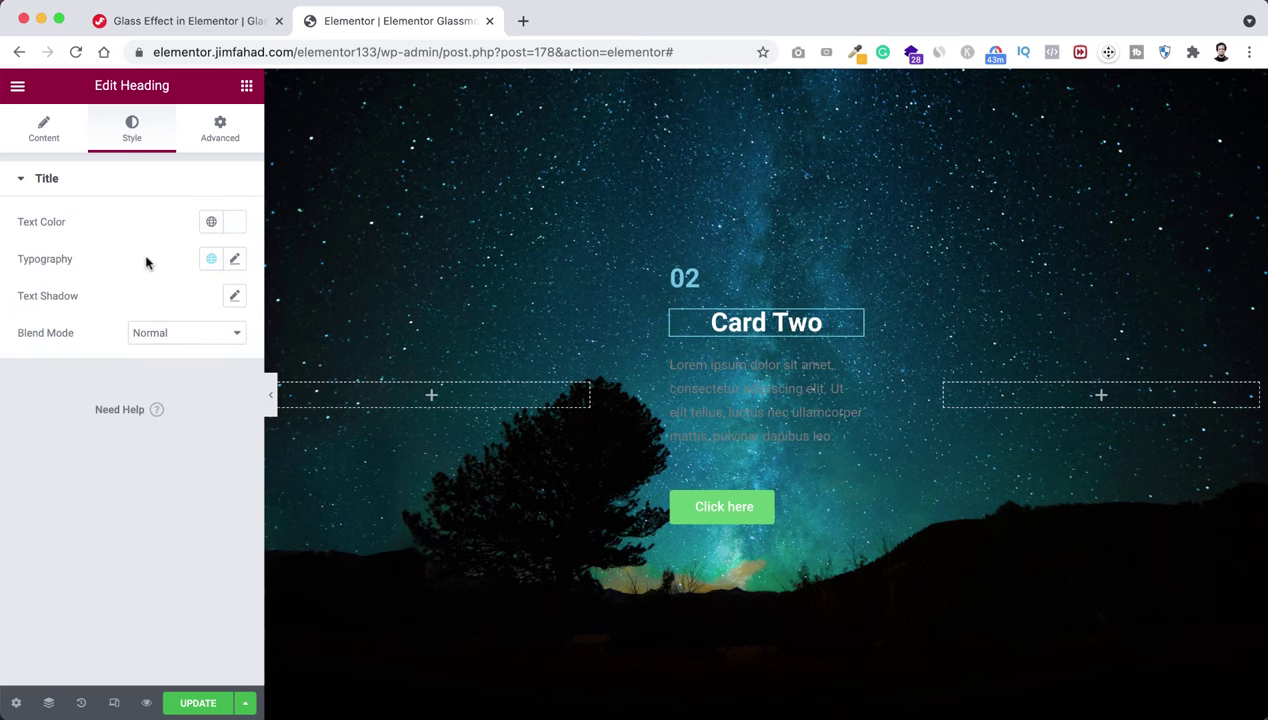
# Set the "Card Two" heading's typography to Poppins, size 30 px and weight 700.
pyautogui.click(234, 259)
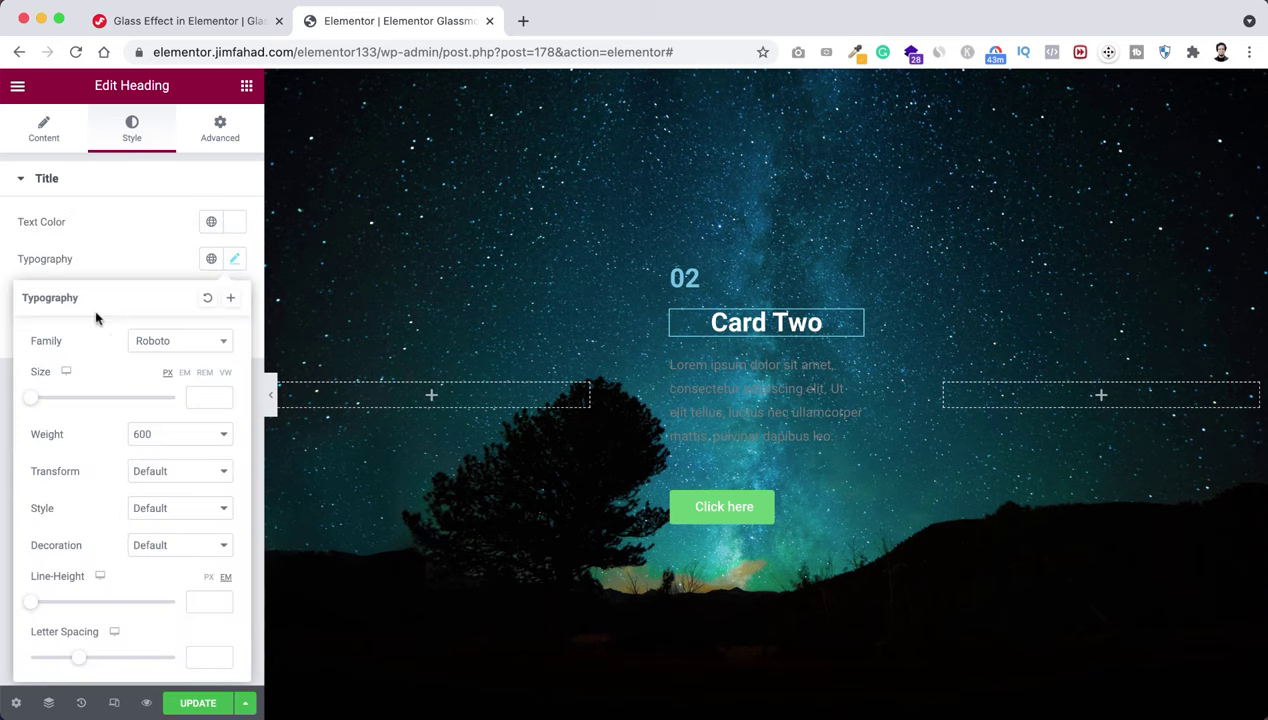
pyautogui.click(171, 342)
pyautogui.write('popp')
pyautogui.click(163, 411)
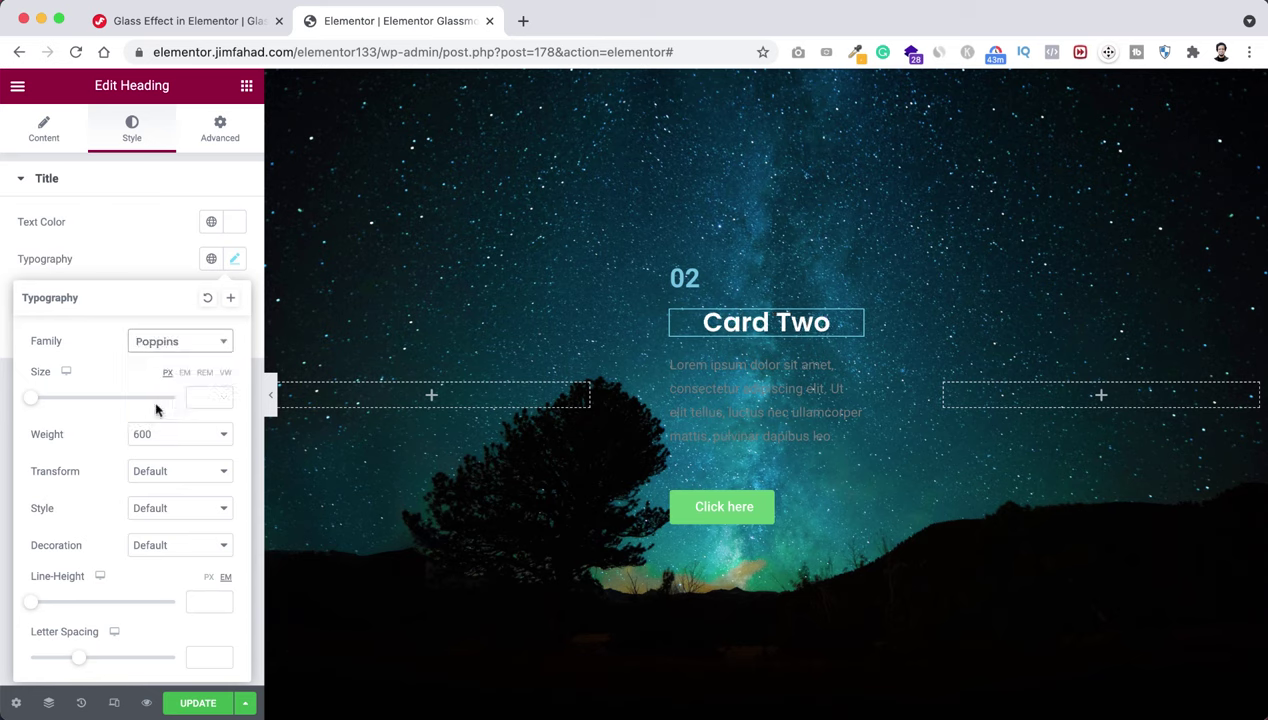
pyautogui.click(194, 396)
pyautogui.write('30')
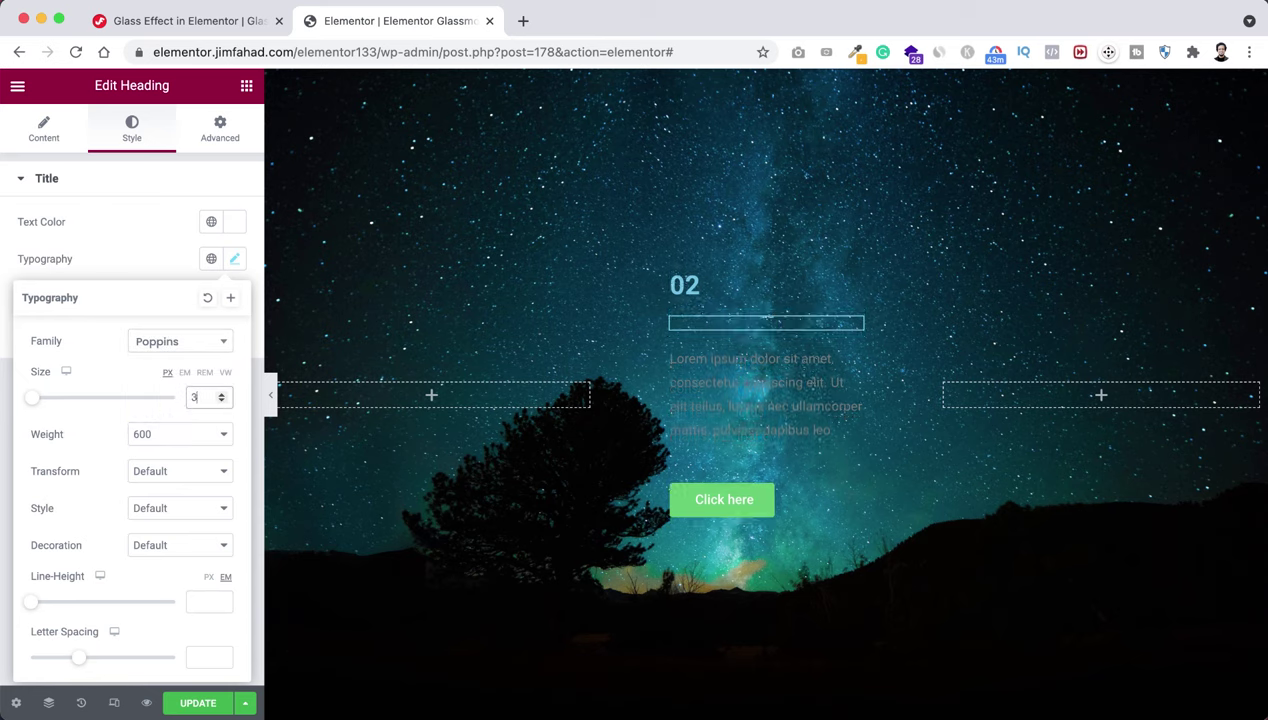
pyautogui.click(174, 432)
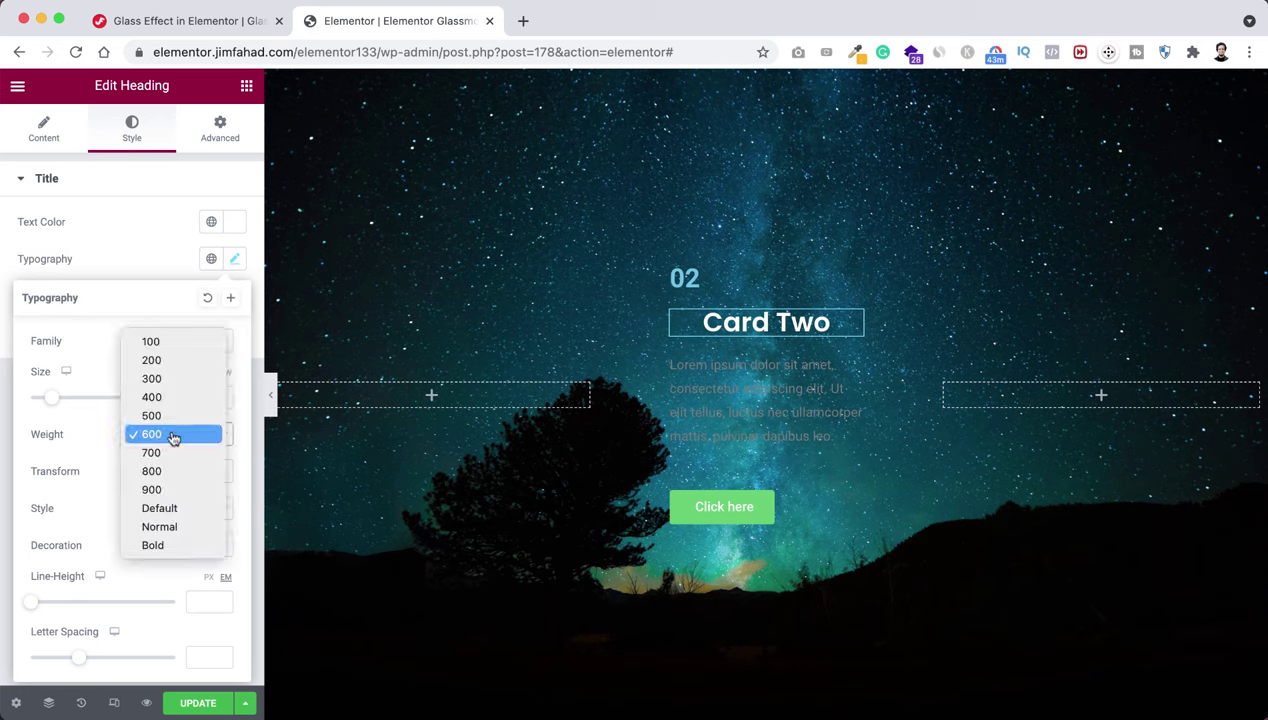
pyautogui.click(178, 453)
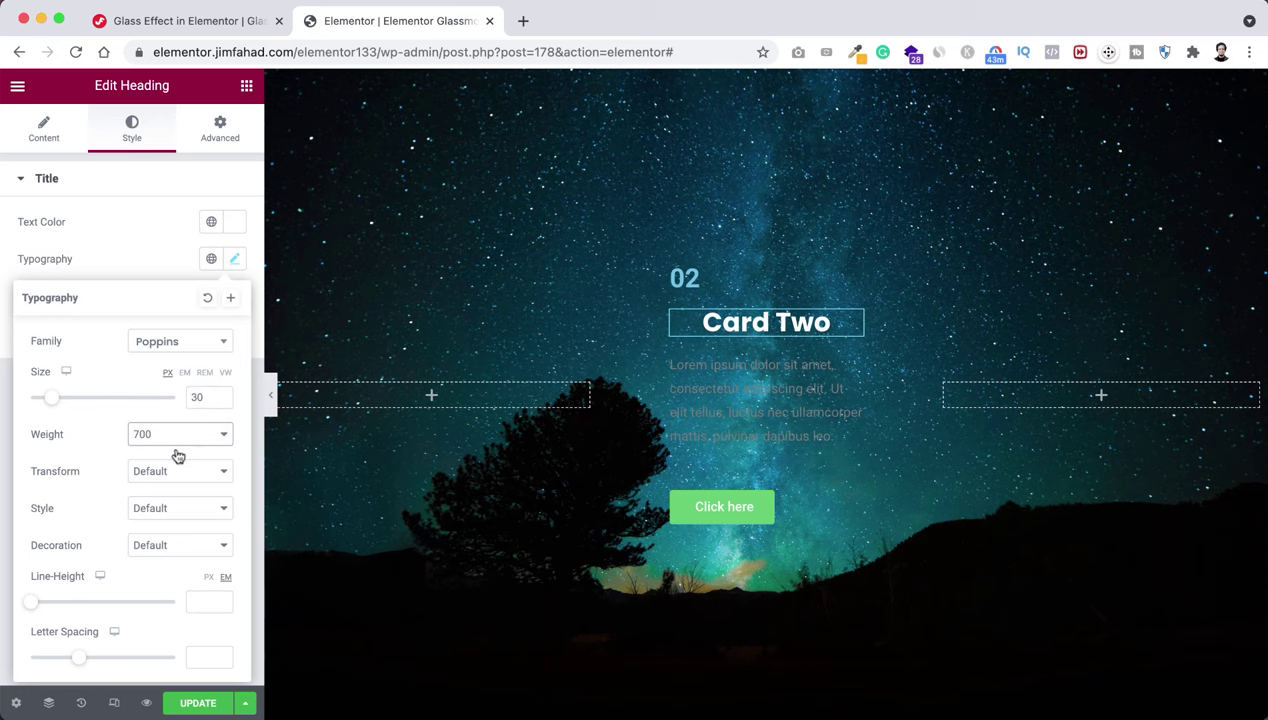
# Center the card's paragraph text and set its text color to white.
pyautogui.click(706, 384)
pyautogui.click(128, 129)
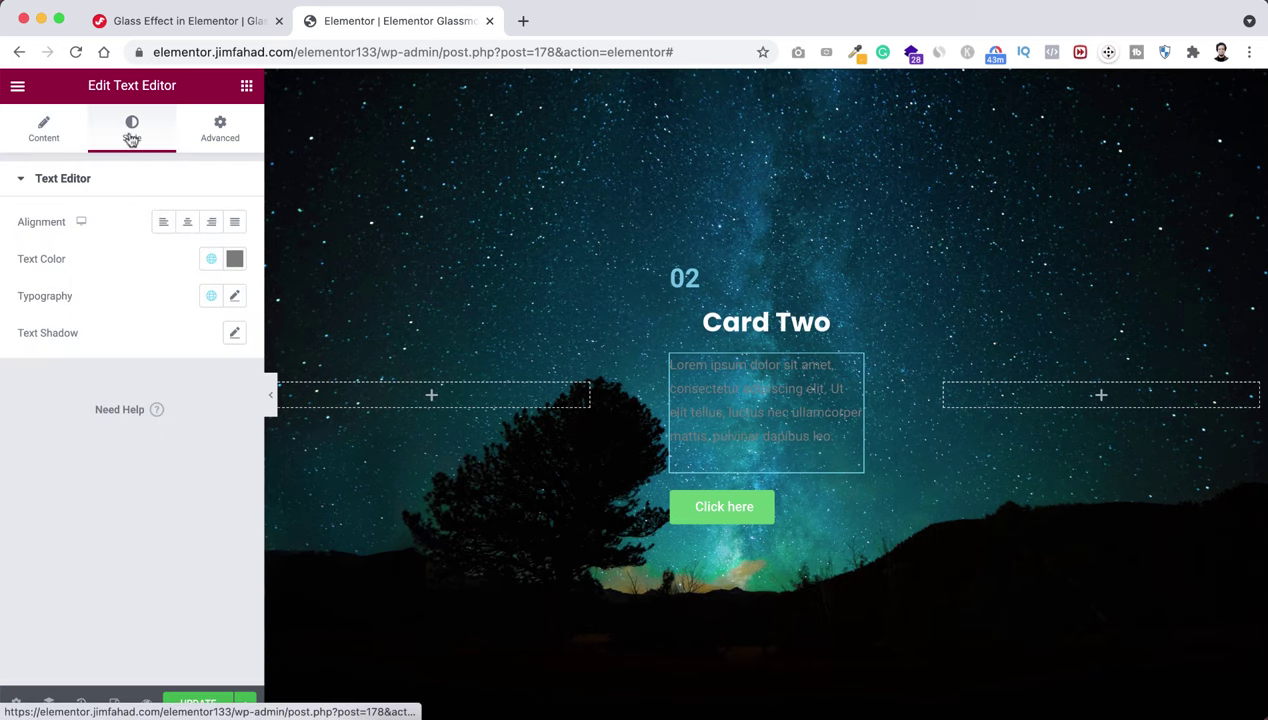
pyautogui.click(186, 223)
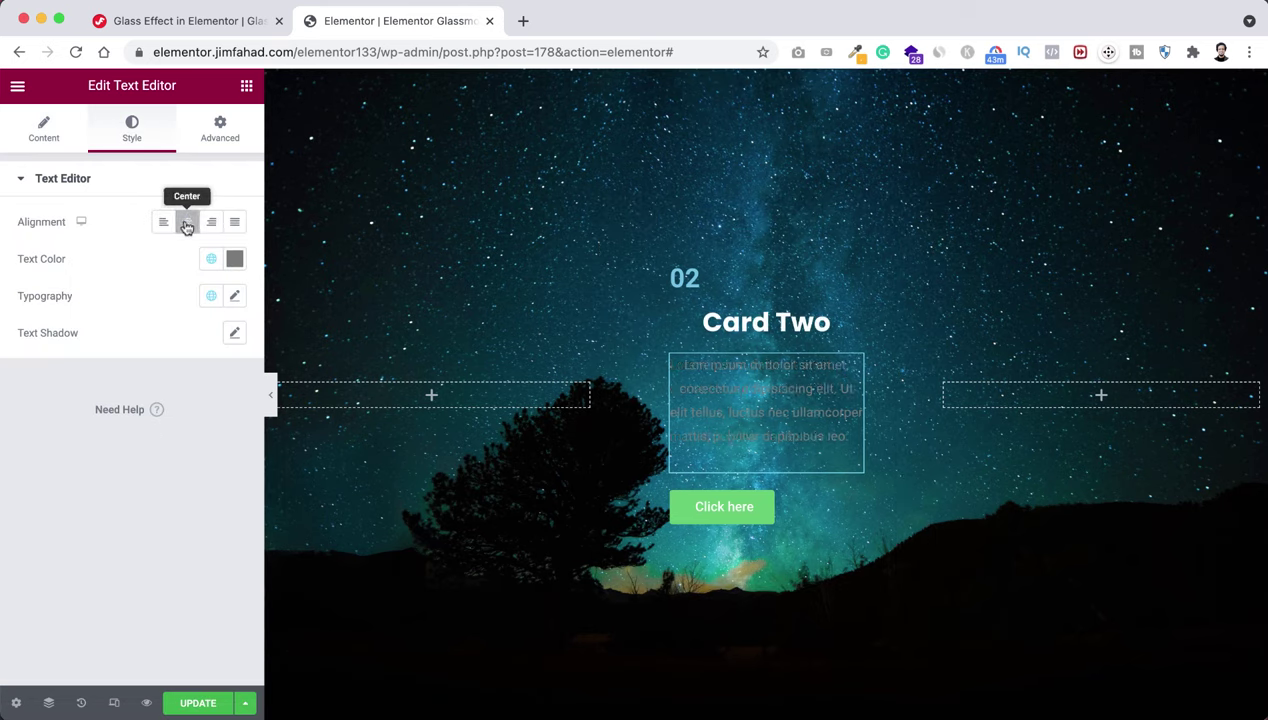
pyautogui.click(234, 259)
pyautogui.click(90, 355)
pyautogui.moveTo(90, 355); pyautogui.dragTo(27, 322)
pyautogui.click(105, 257)
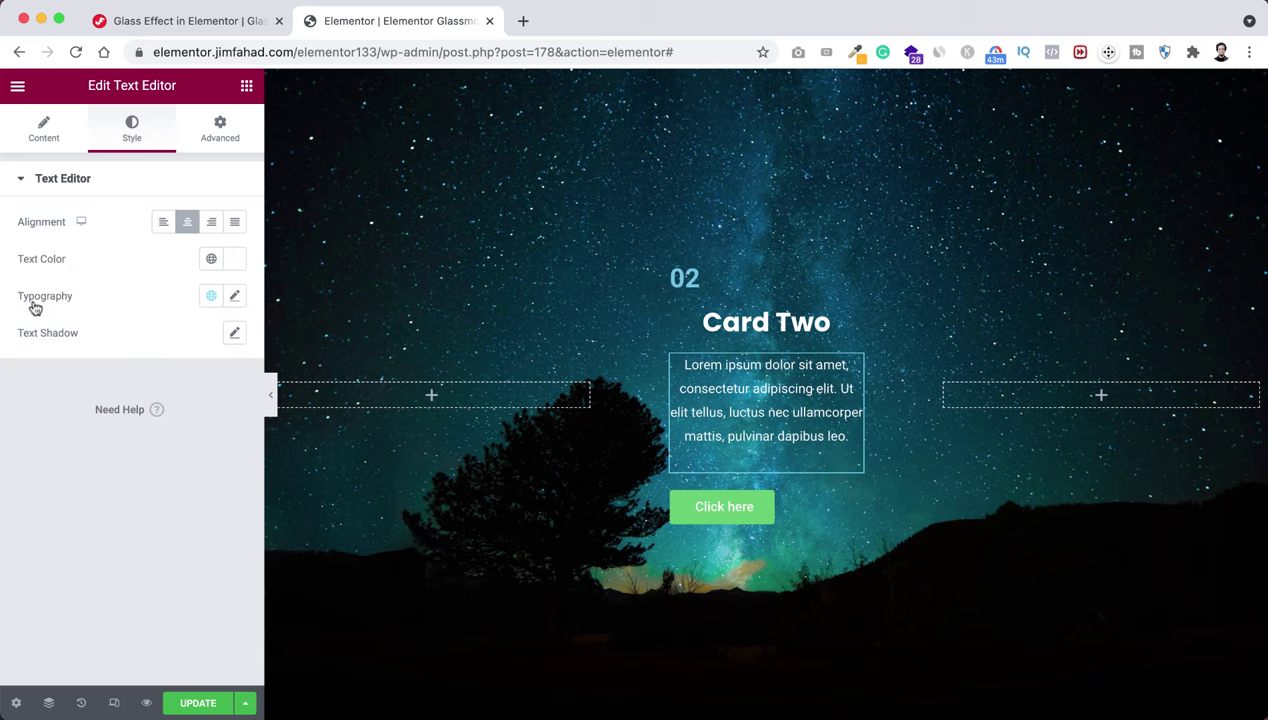
# Set the paragraph text's font family to Poppins.
pyautogui.click(236, 297)
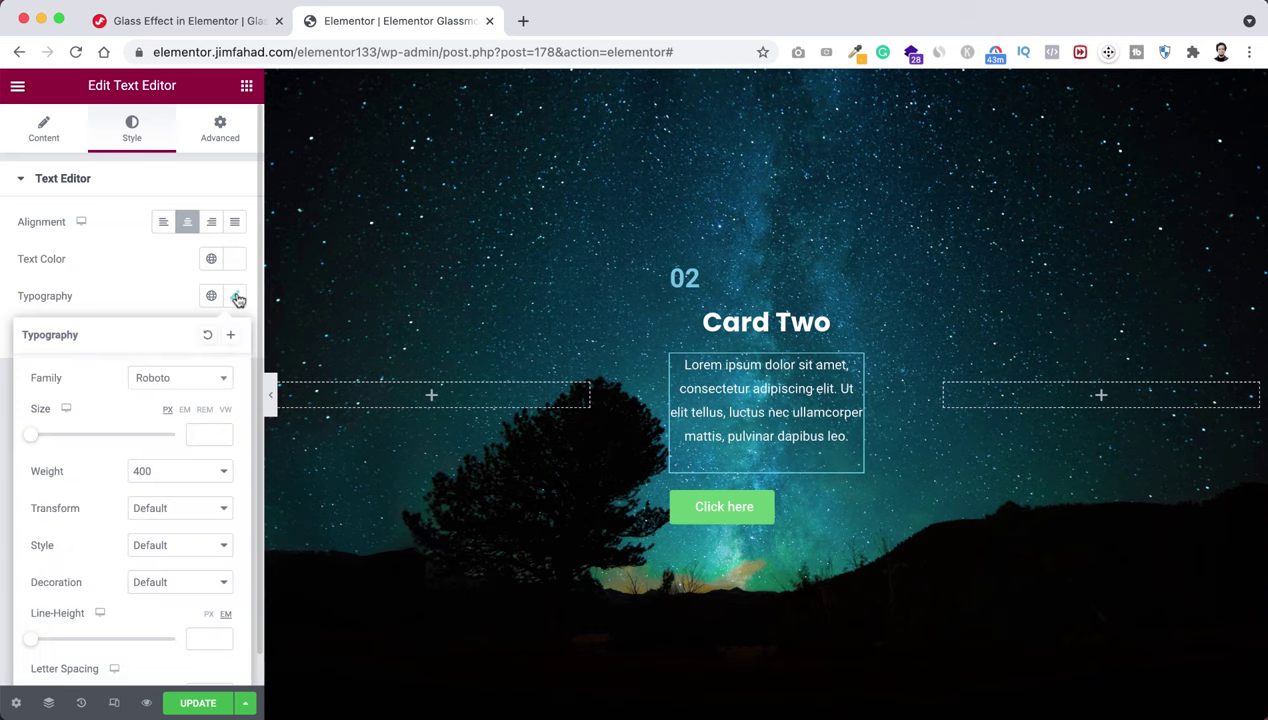
pyautogui.click(192, 379)
pyautogui.write('popp')
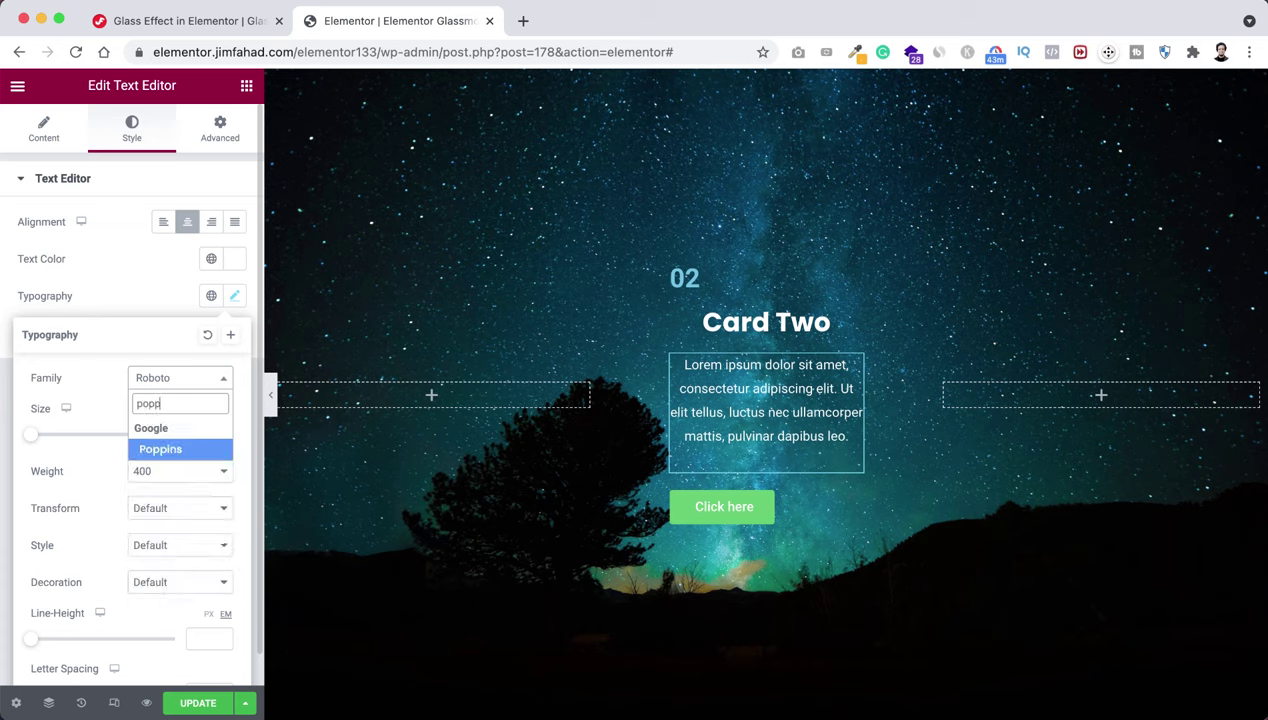
pyautogui.write('i')
pyautogui.click(175, 446)
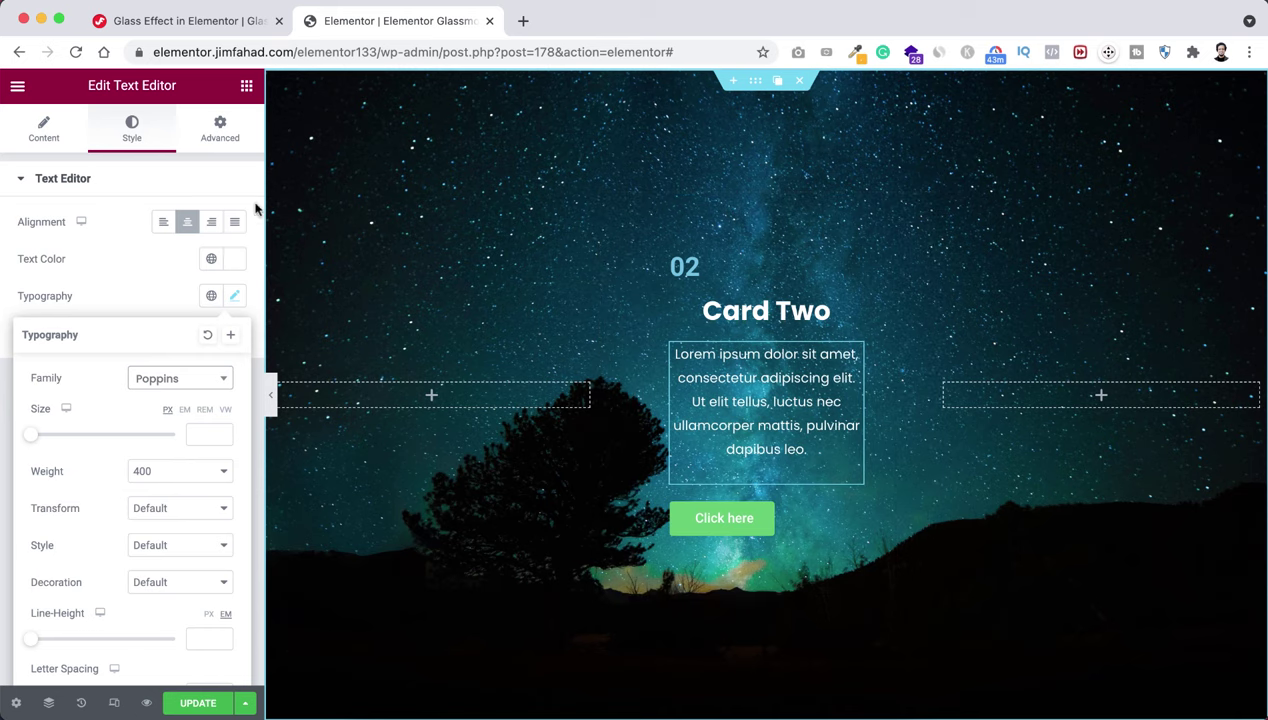
# Unlink the paragraph widget's margins and set the bottom margin to -20 px, with the other sides at 0.
pyautogui.click(219, 138)
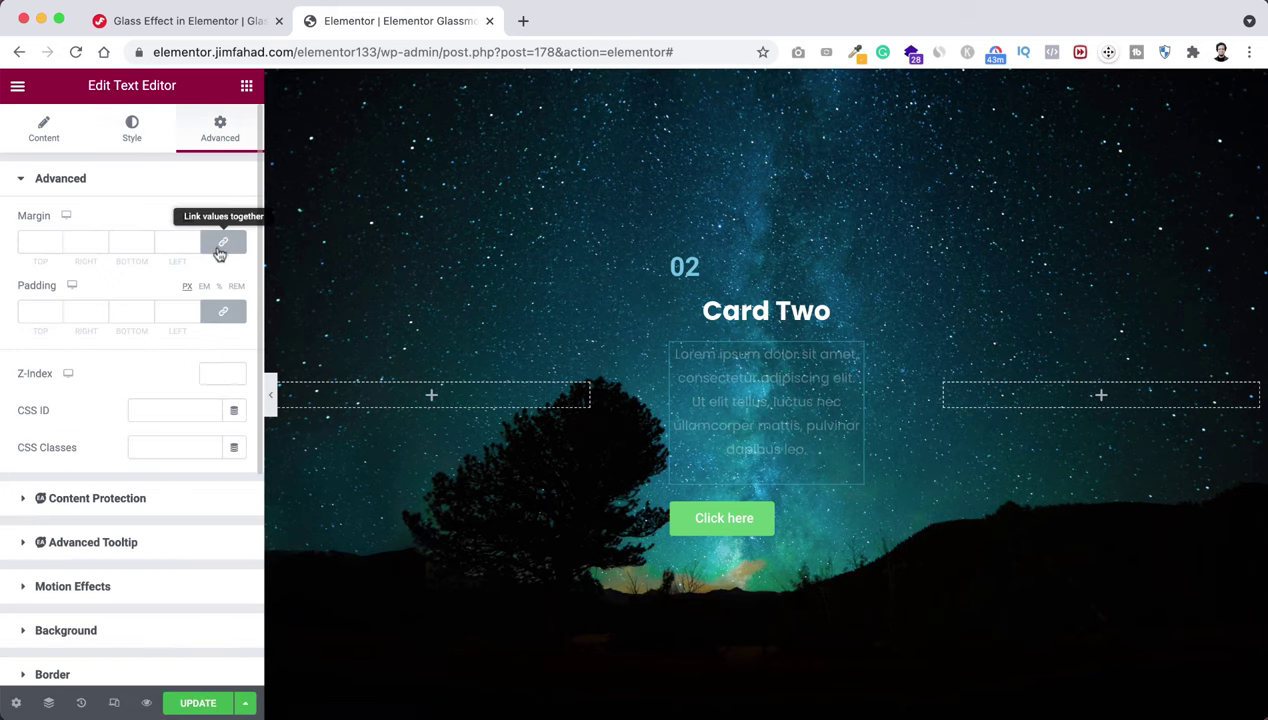
pyautogui.click(221, 250)
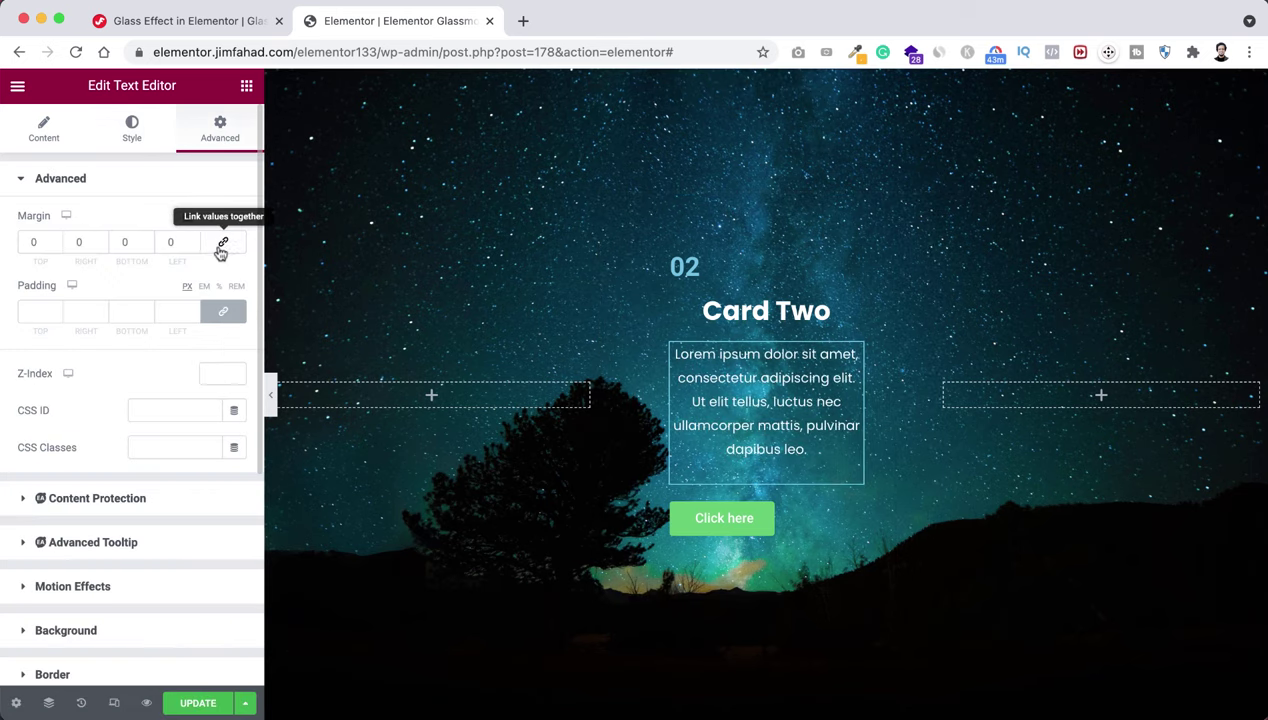
pyautogui.click(127, 242)
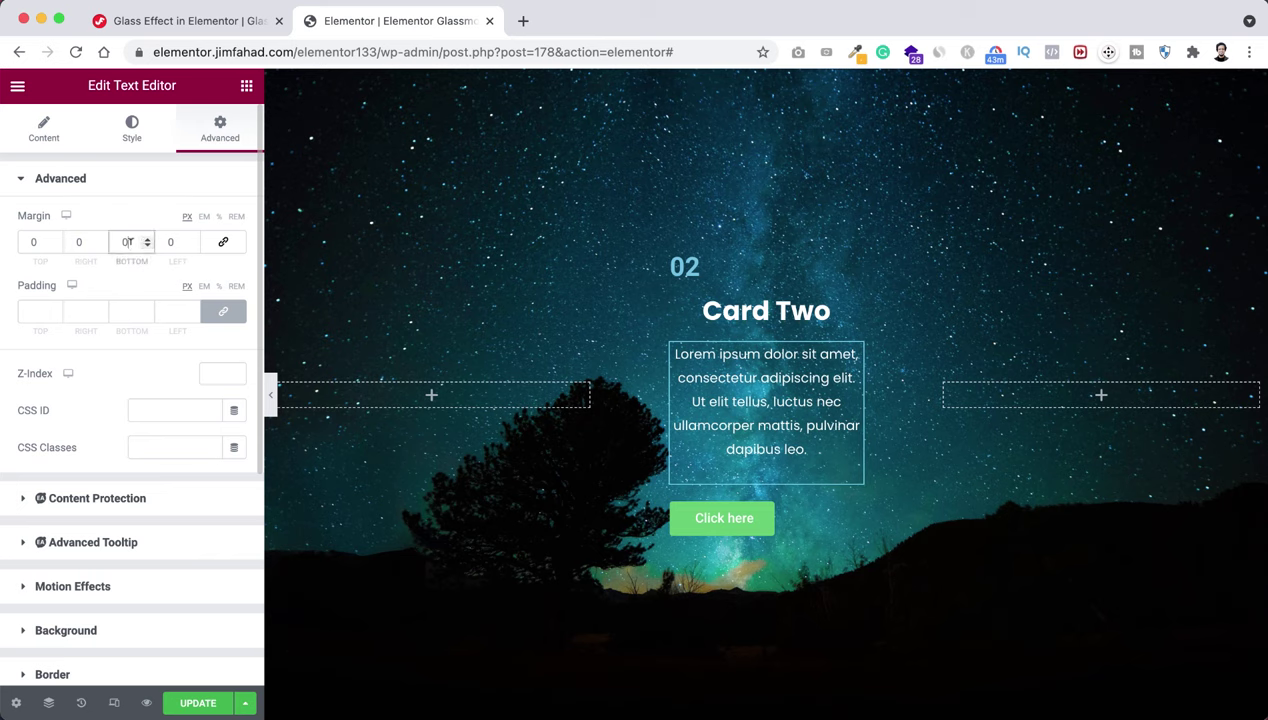
pyautogui.press('Down')
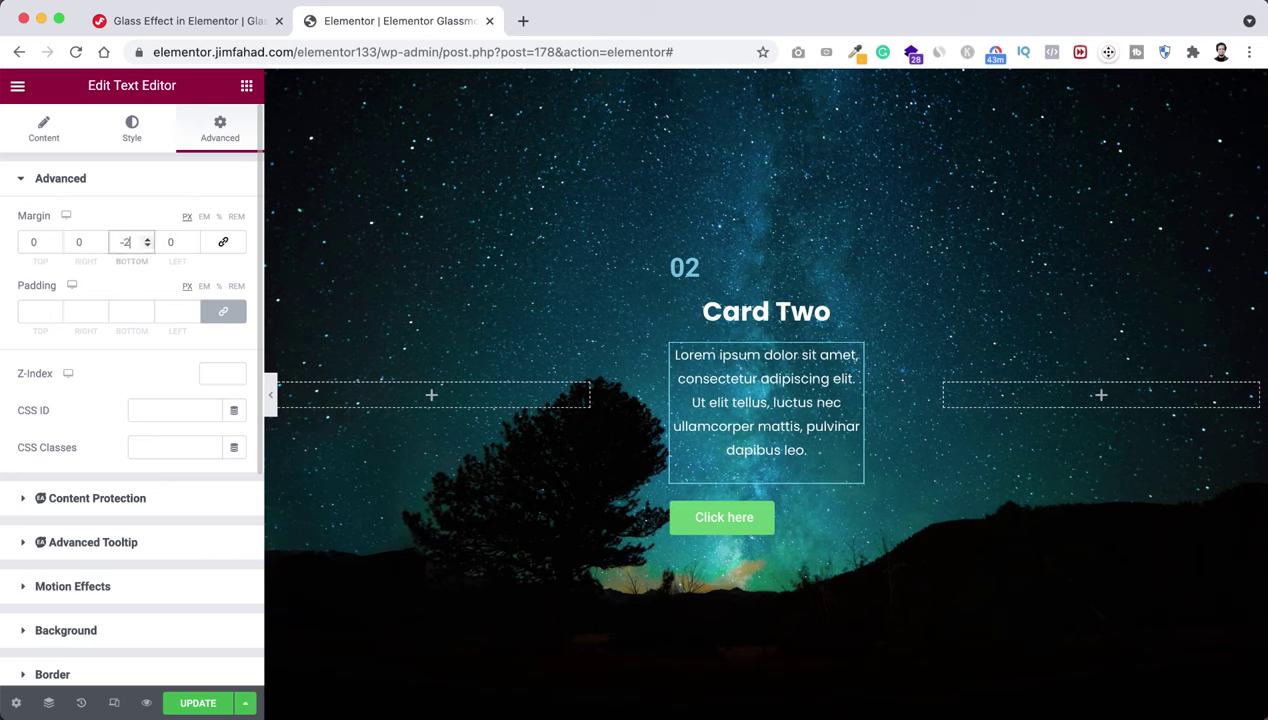
pyautogui.write('0')
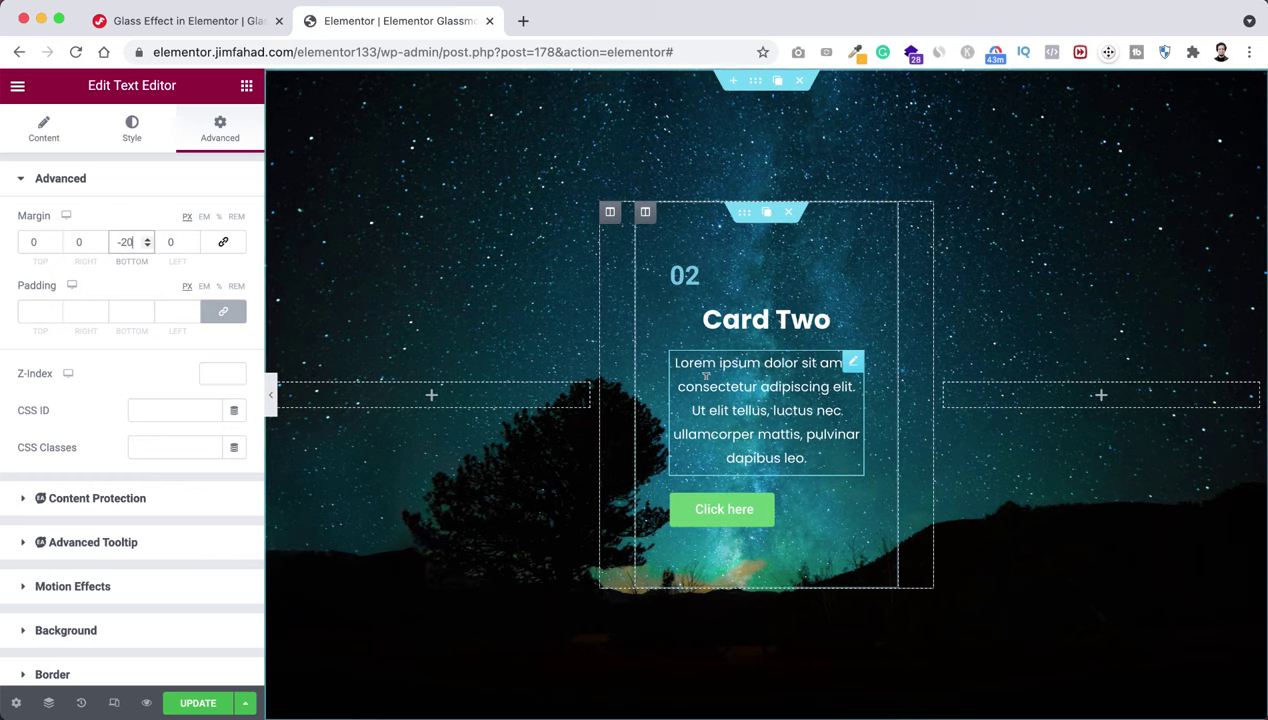
# Change the card button's text to "Learn More" and center the button.
pyautogui.click(778, 512)
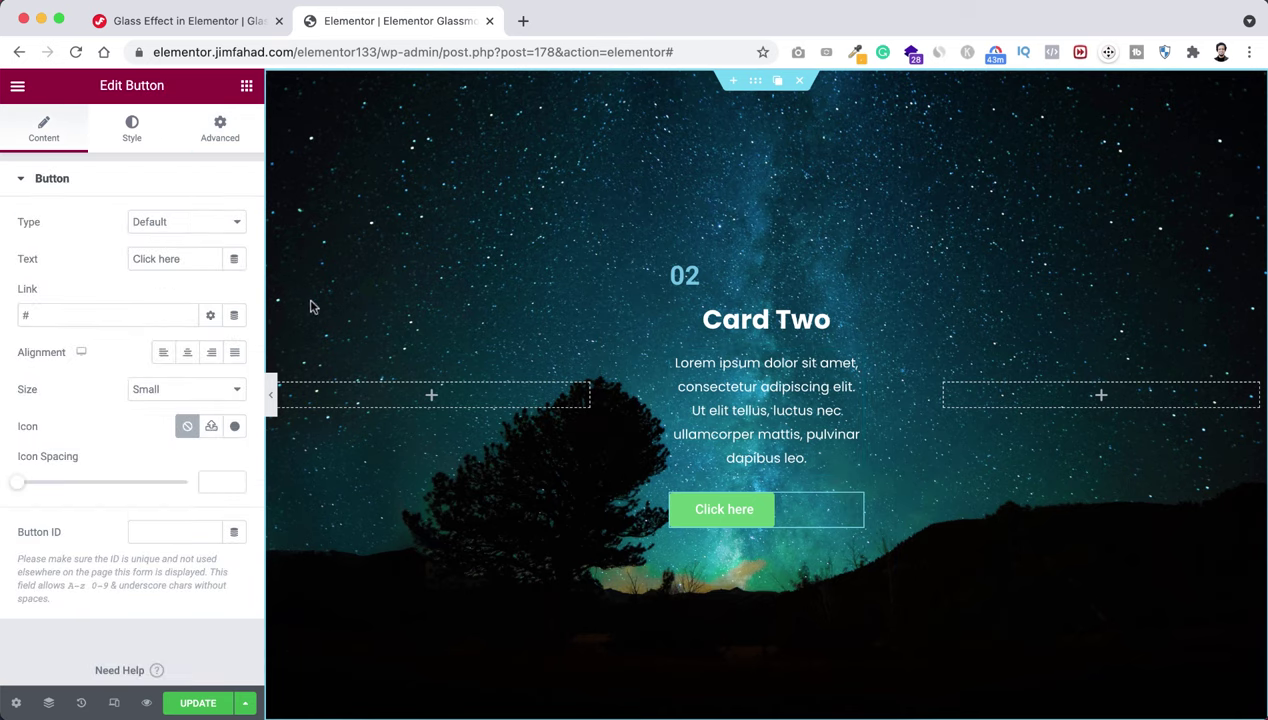
pyautogui.moveTo(185, 258); pyautogui.dragTo(131, 257)
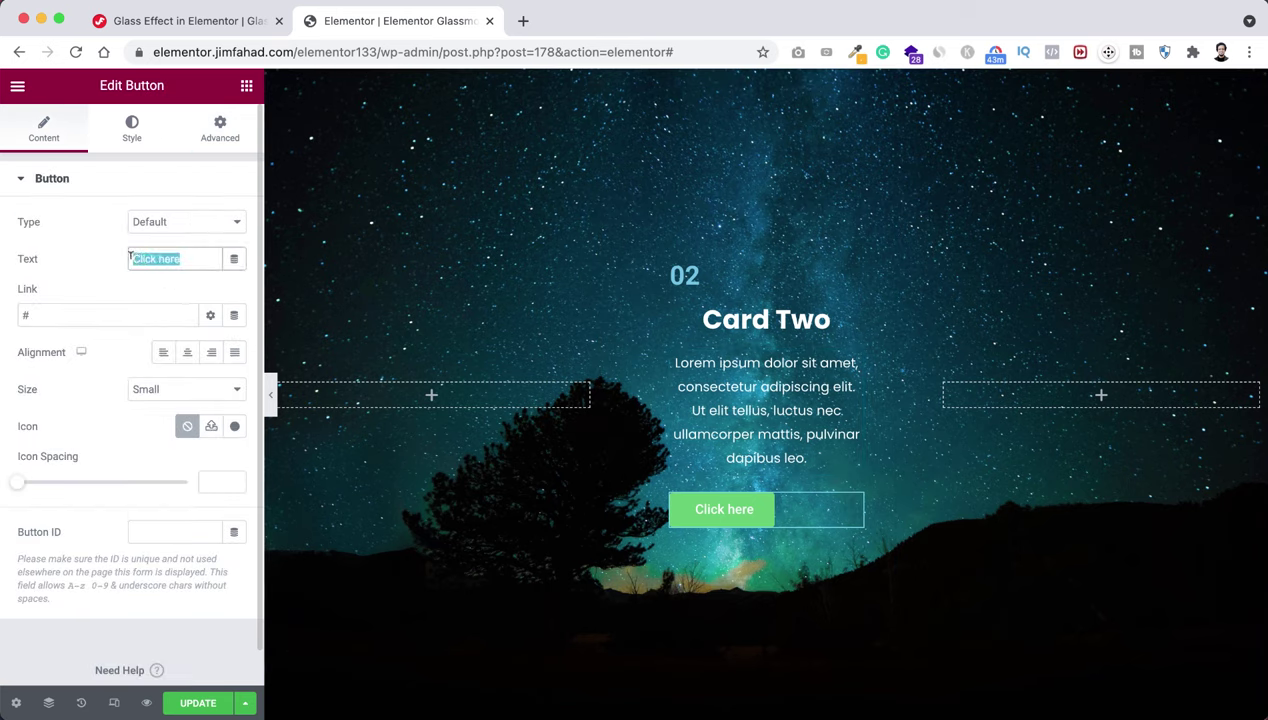
pyautogui.write('Learn M')
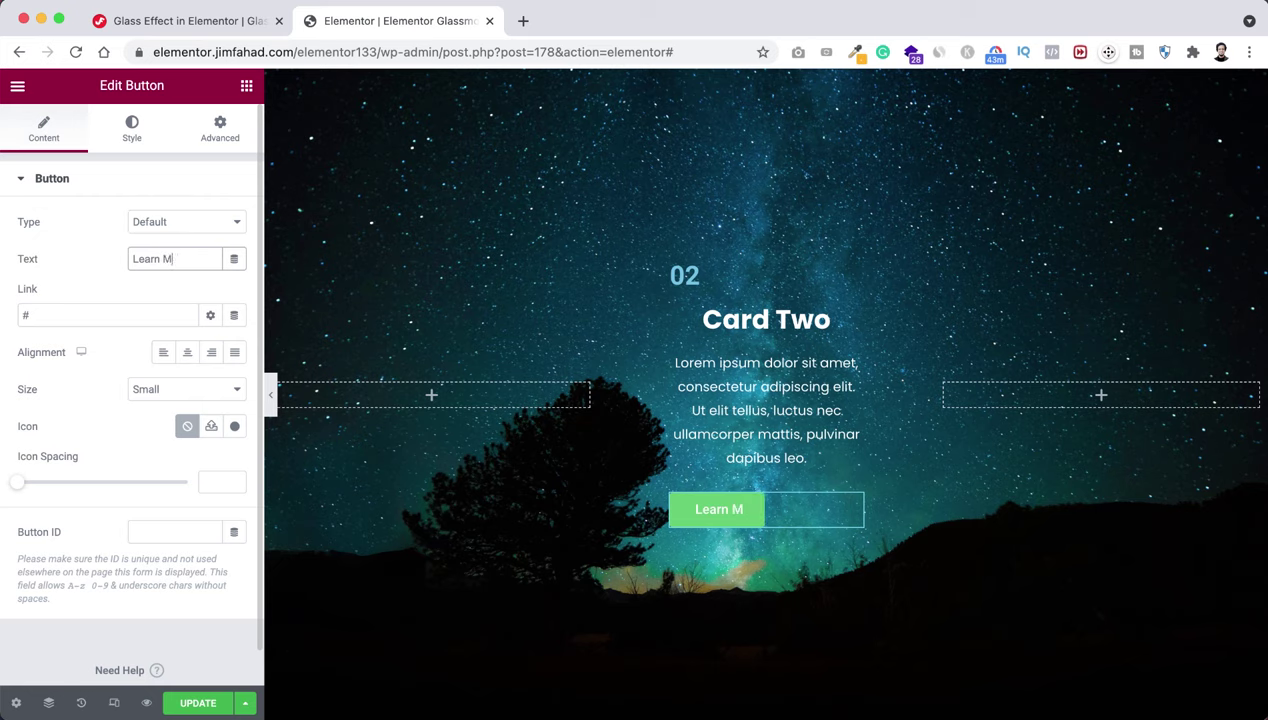
pyautogui.write('ore')
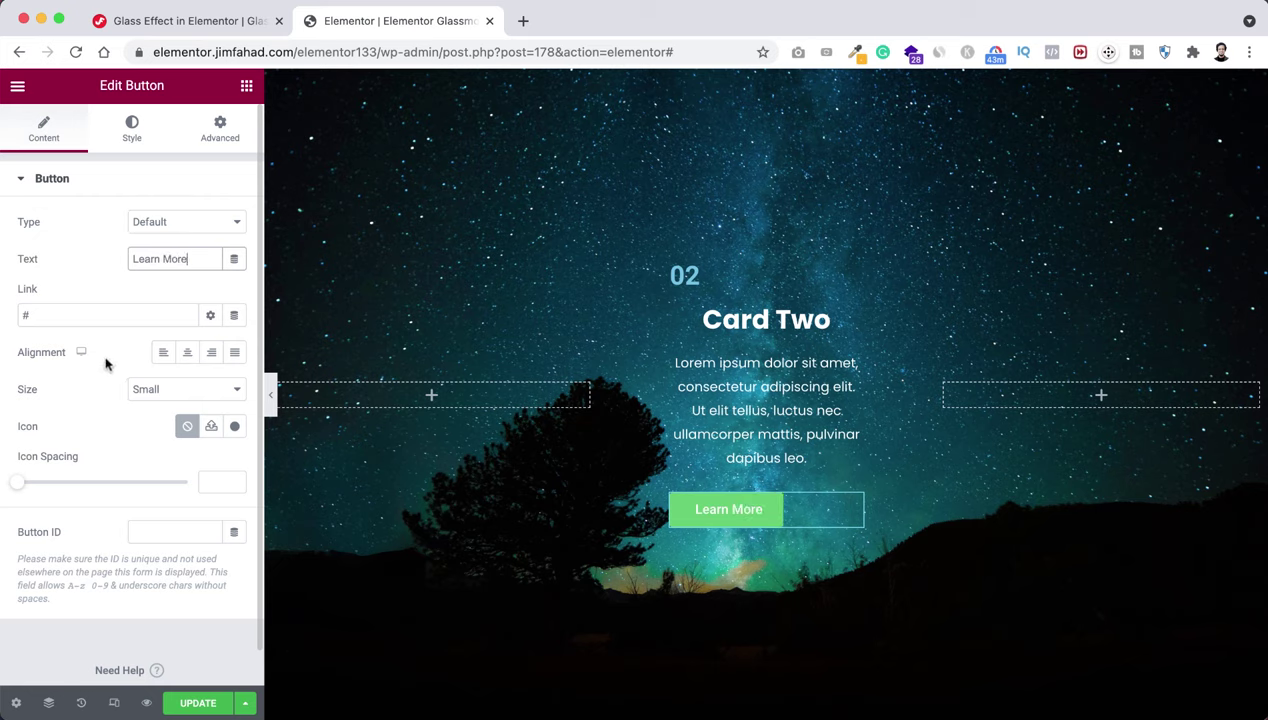
pyautogui.click(185, 355)
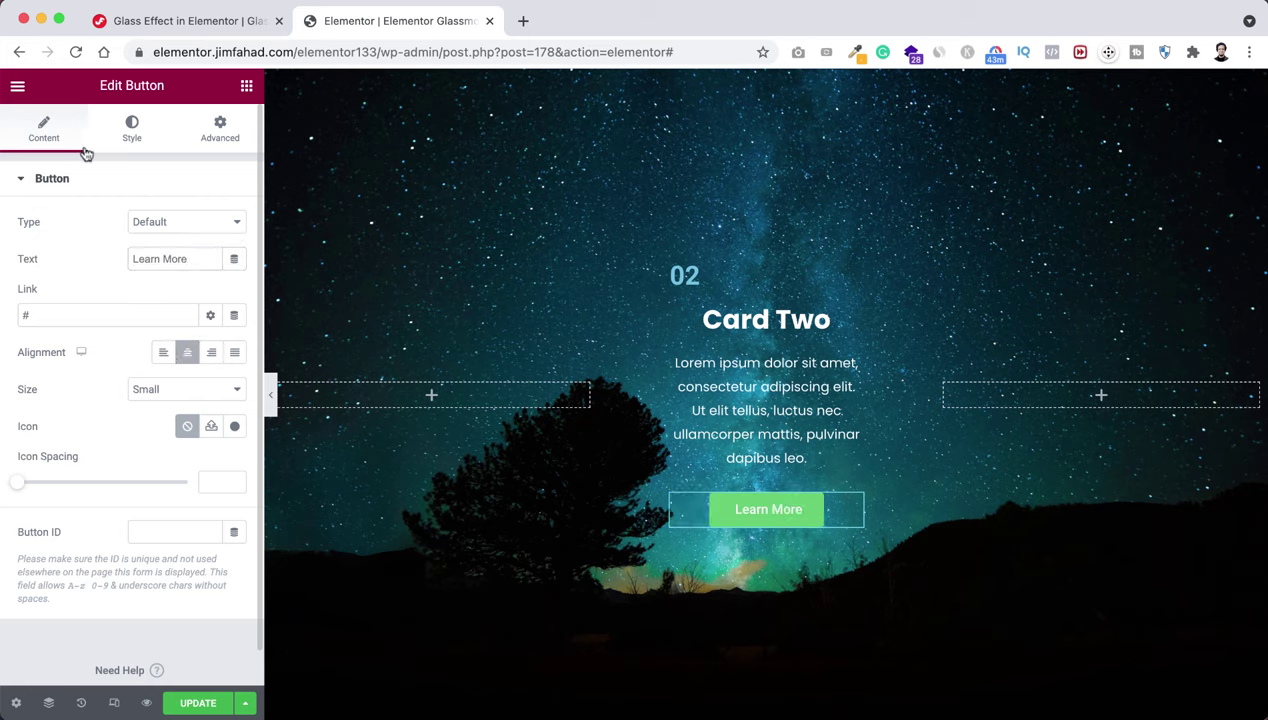
# Set the card button's typography to the Poppins font family with a weight of 600.
pyautogui.click(134, 140)
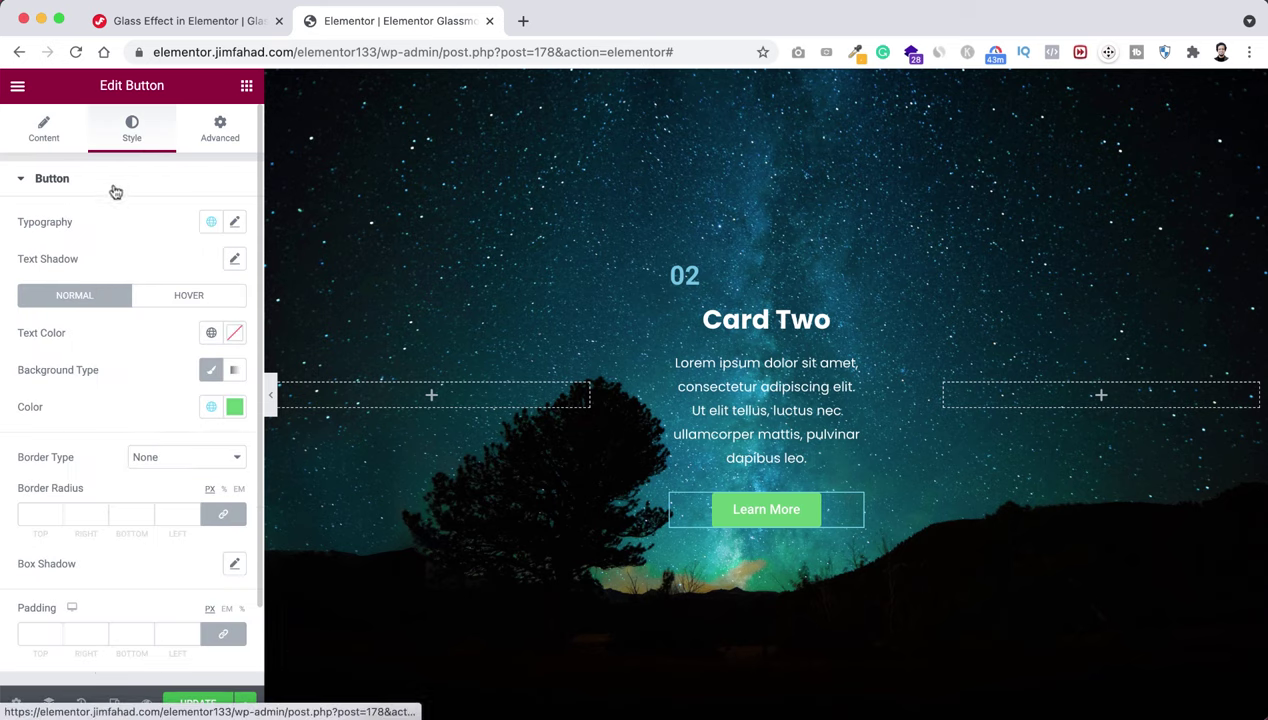
pyautogui.click(235, 227)
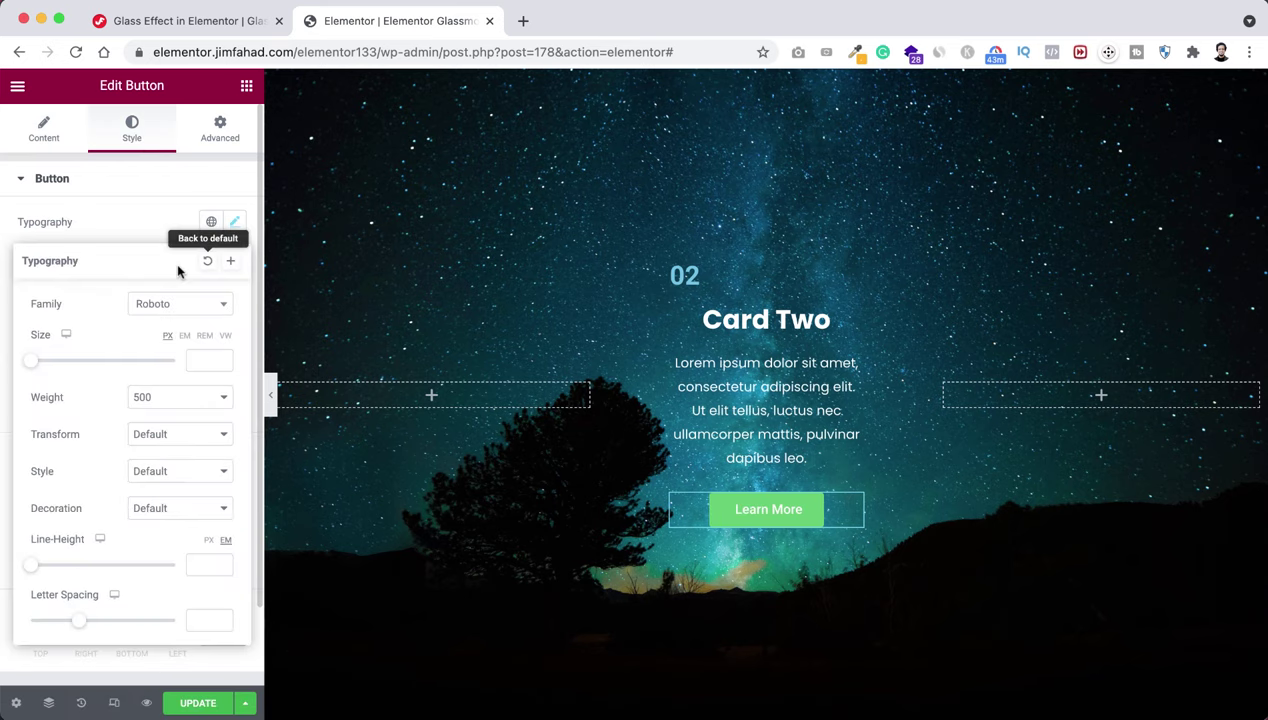
pyautogui.click(176, 304)
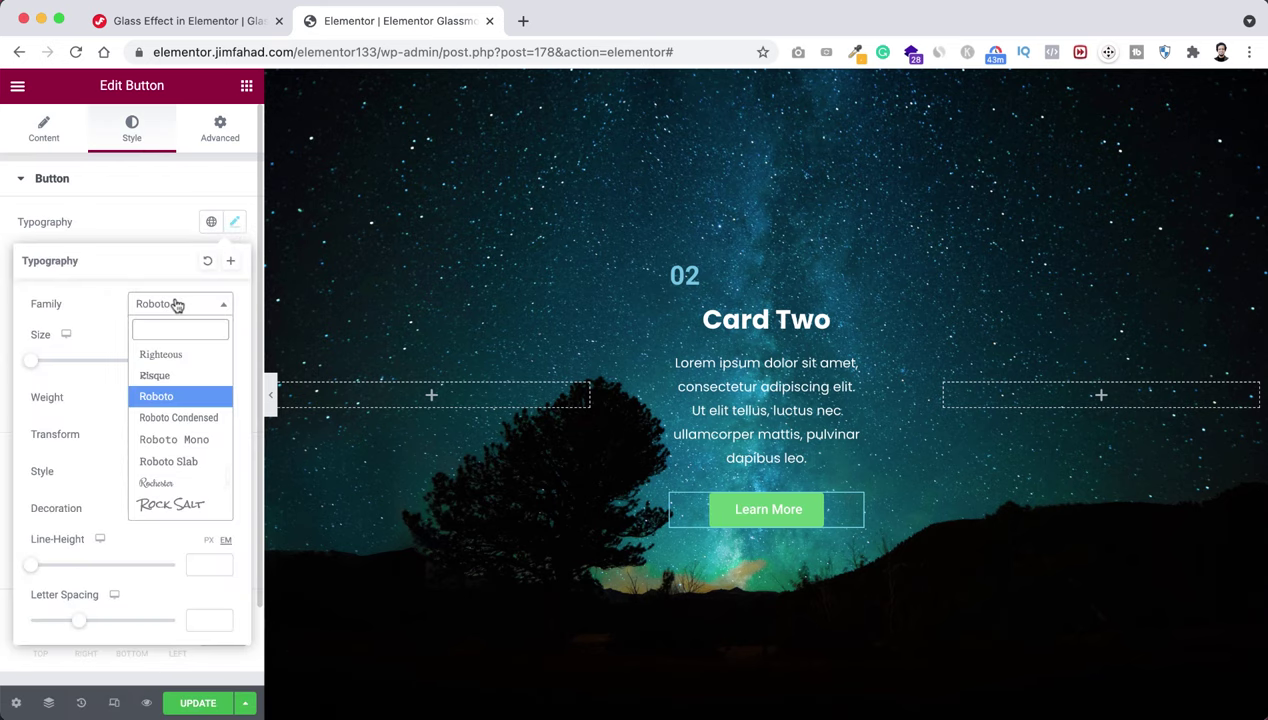
pyautogui.write('poppin')
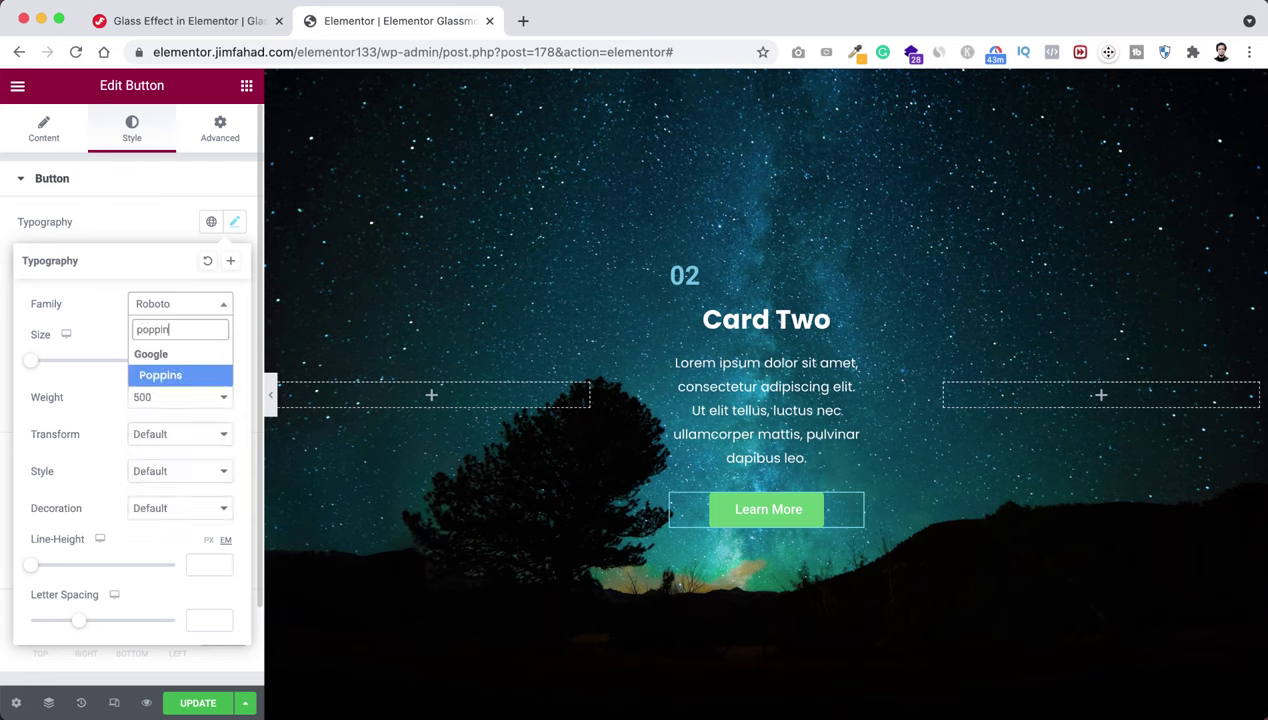
pyautogui.click(162, 376)
pyautogui.click(153, 398)
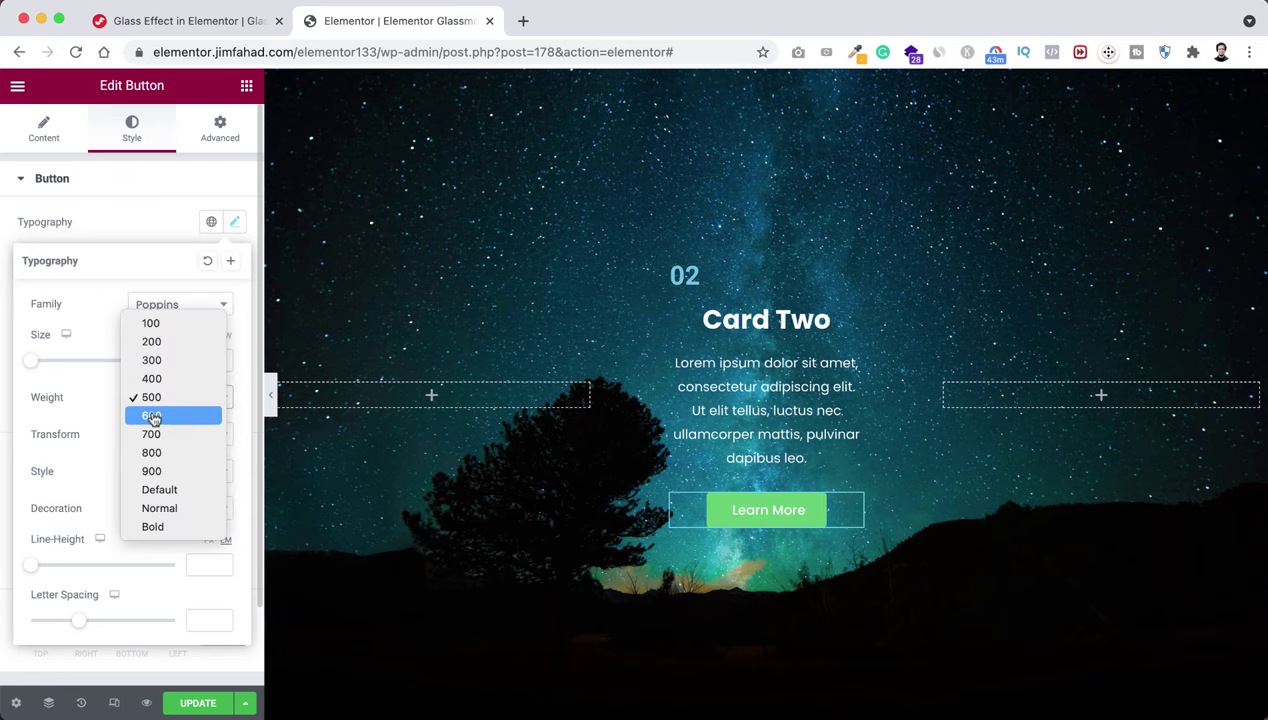
pyautogui.click(171, 418)
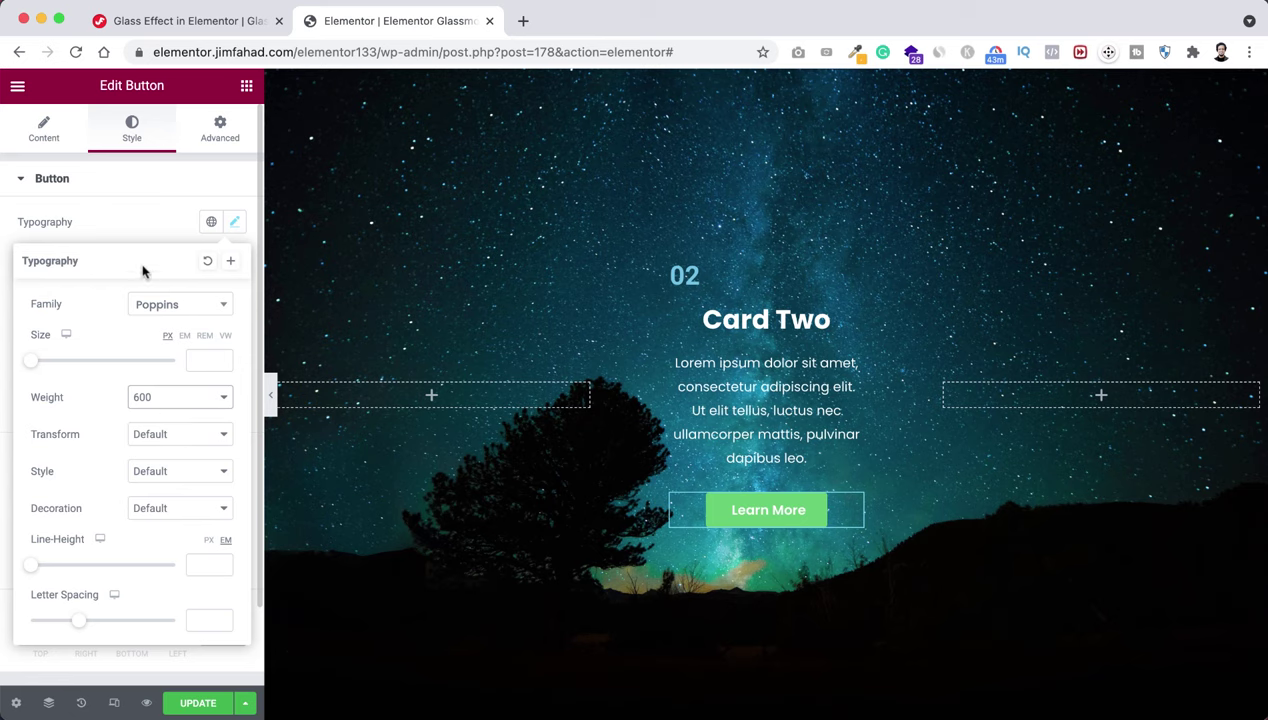
pyautogui.click(137, 230)
# Set the Learn More button's text color to black.
pyautogui.click(234, 333)
pyautogui.moveTo(130, 467); pyautogui.dragTo(170, 546)
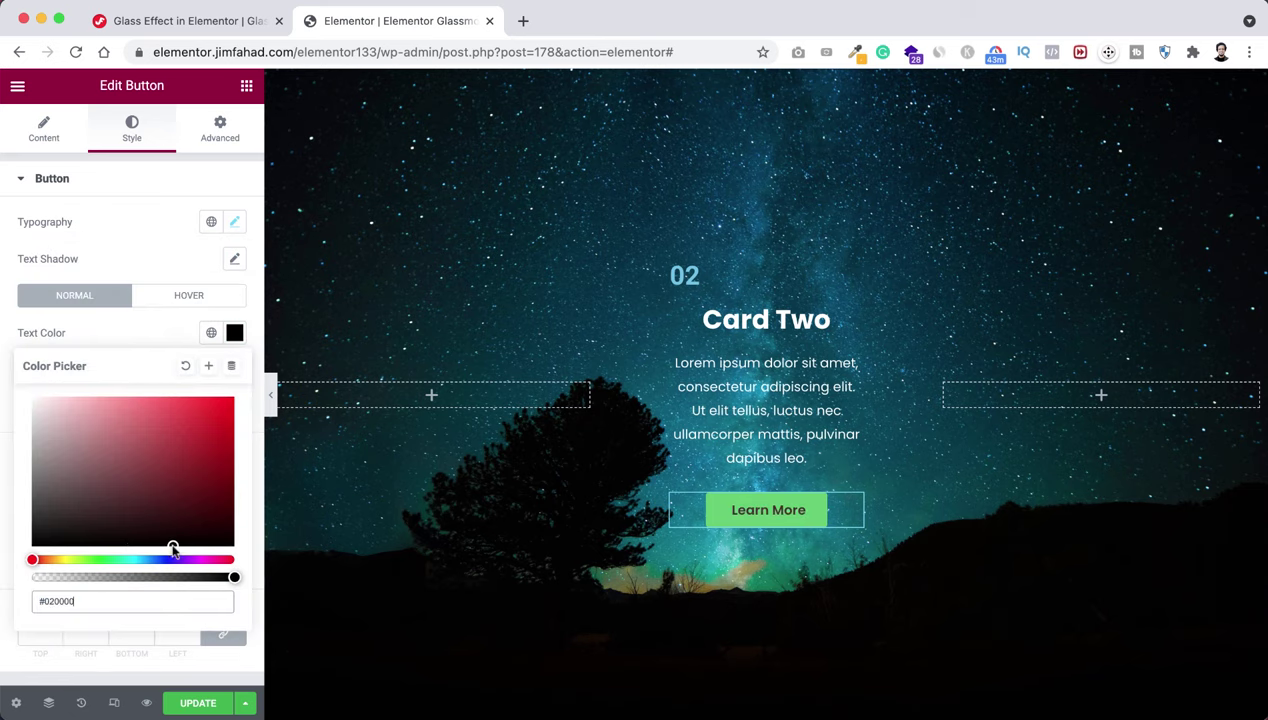
pyautogui.click(131, 338)
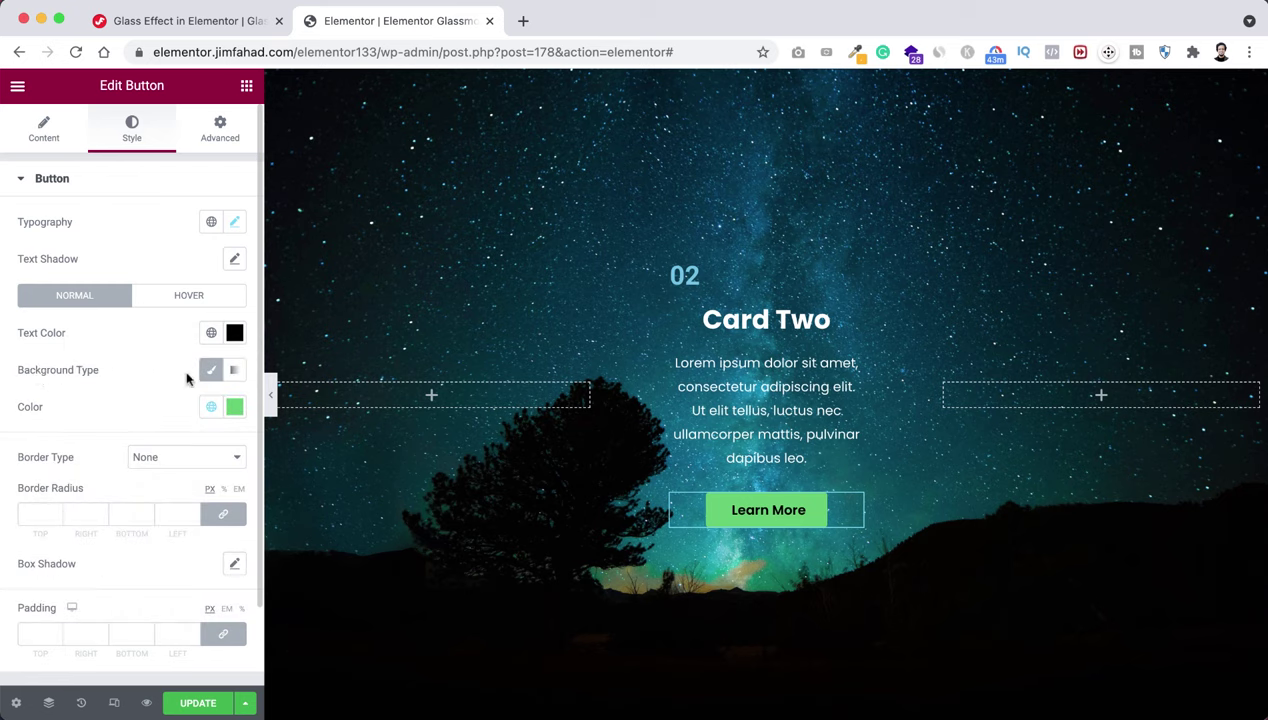
# Give the Learn More button a white #FFFFFF background and a border radius of 20 px on all corners.
pyautogui.click(234, 406)
pyautogui.moveTo(106, 493)
pyautogui.mouseDown()
pyautogui.moveTo(76, 499)
pyautogui.moveTo(26, 476)
pyautogui.mouseUp()
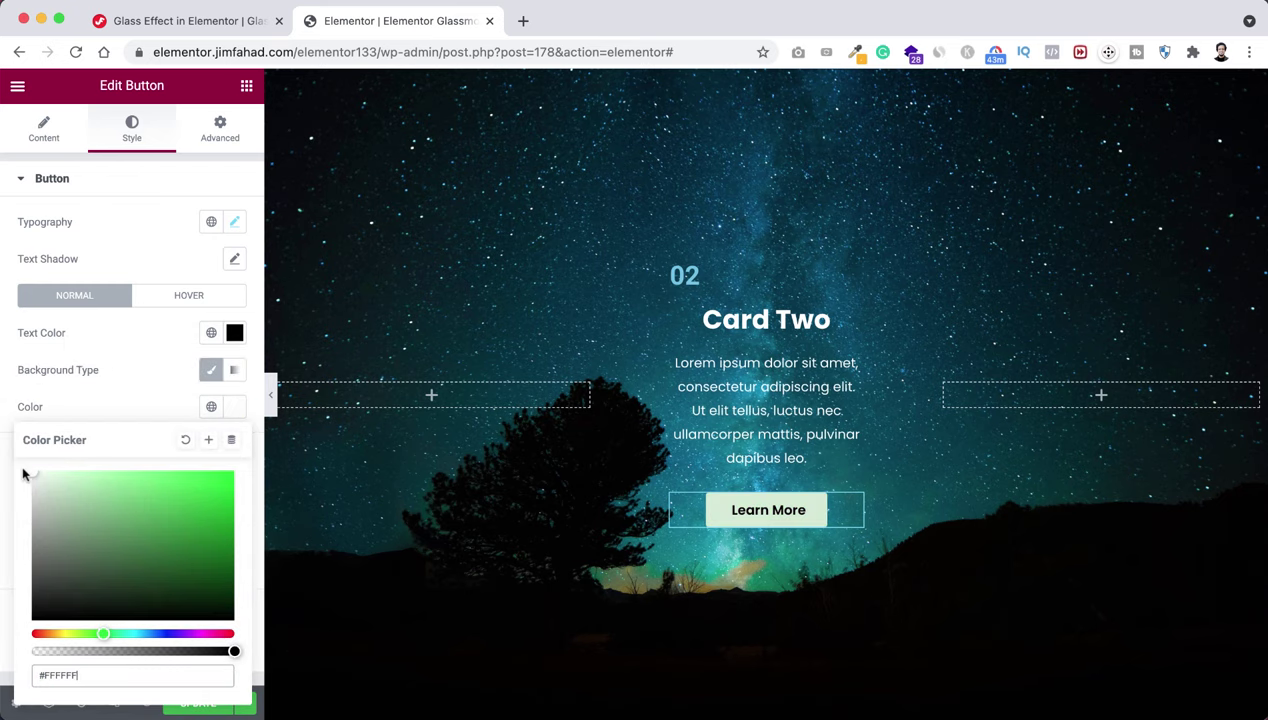
pyautogui.click(84, 406)
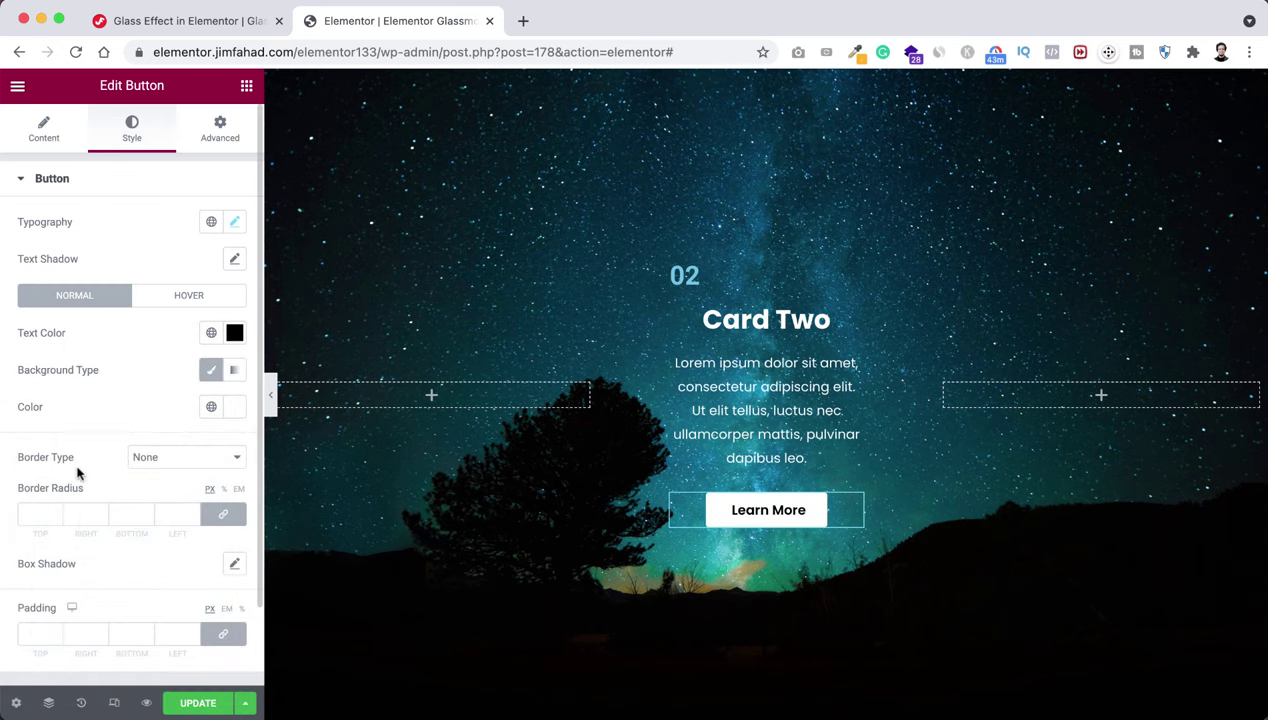
pyautogui.click(35, 511)
pyautogui.write('20')
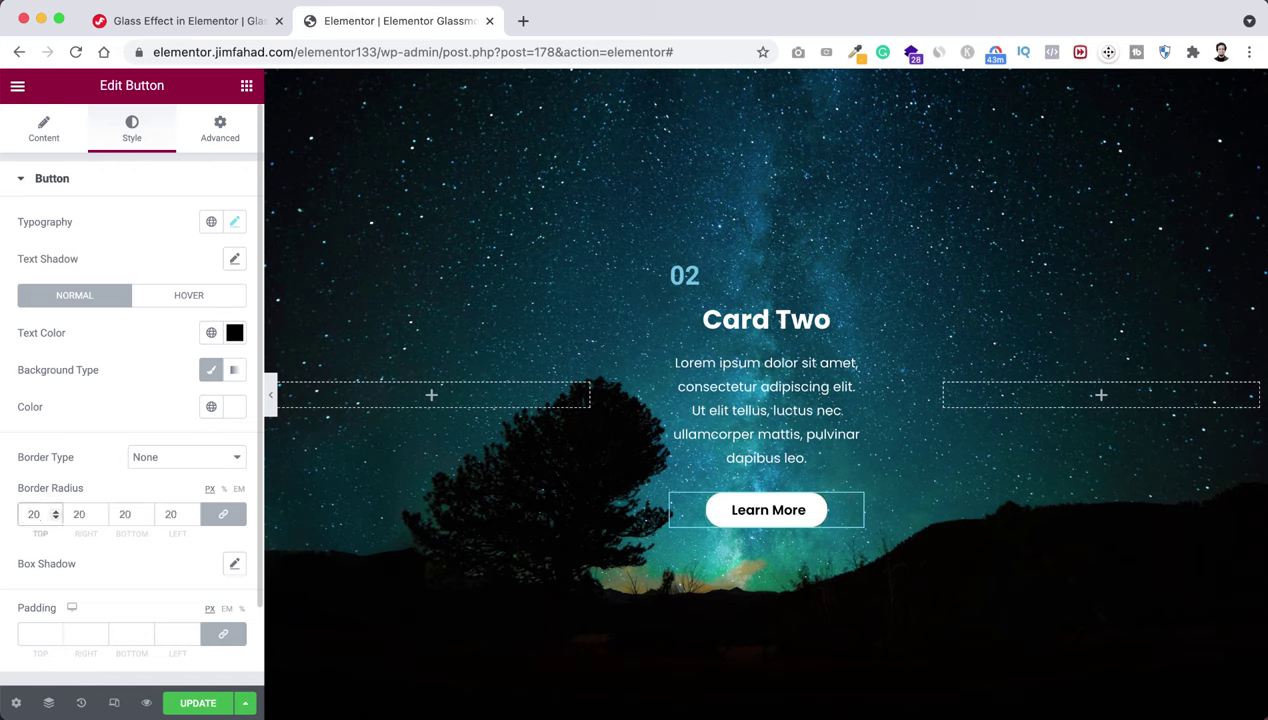
# Align the 02 number heading to the right and set its text color to translucent white #FFFFFF29.
pyautogui.click(719, 279)
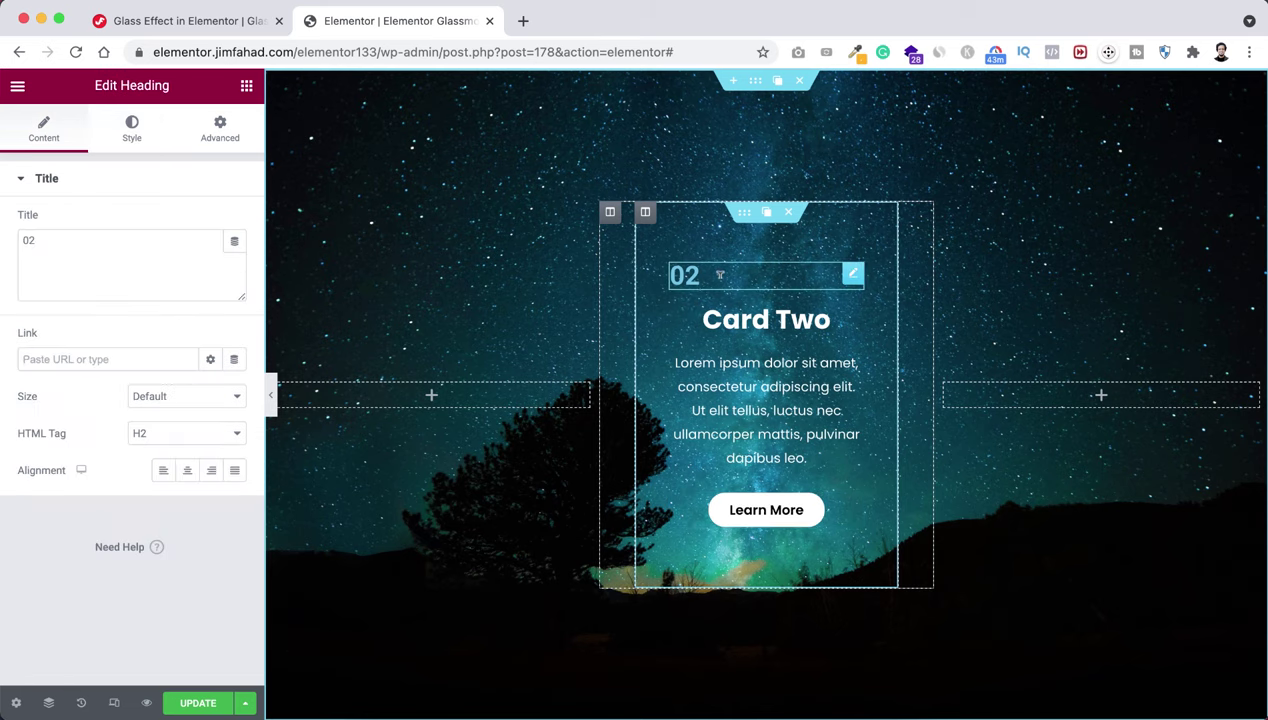
pyautogui.click(212, 478)
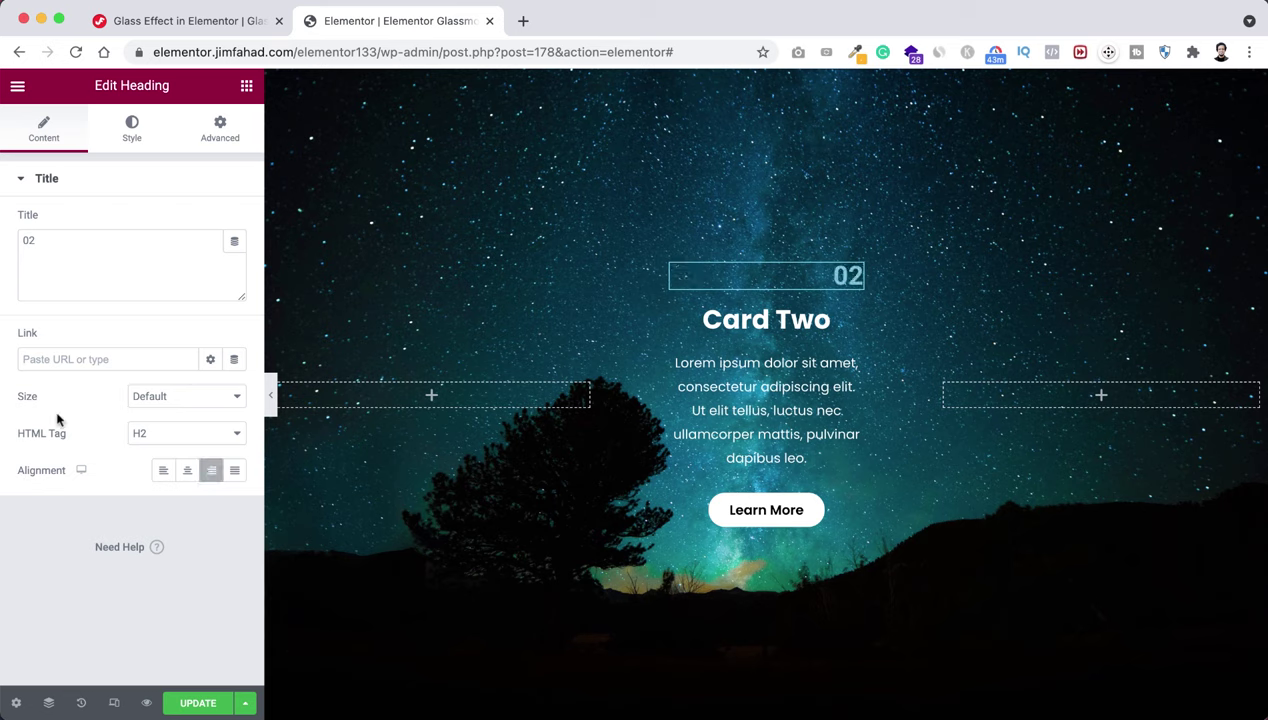
pyautogui.click(133, 133)
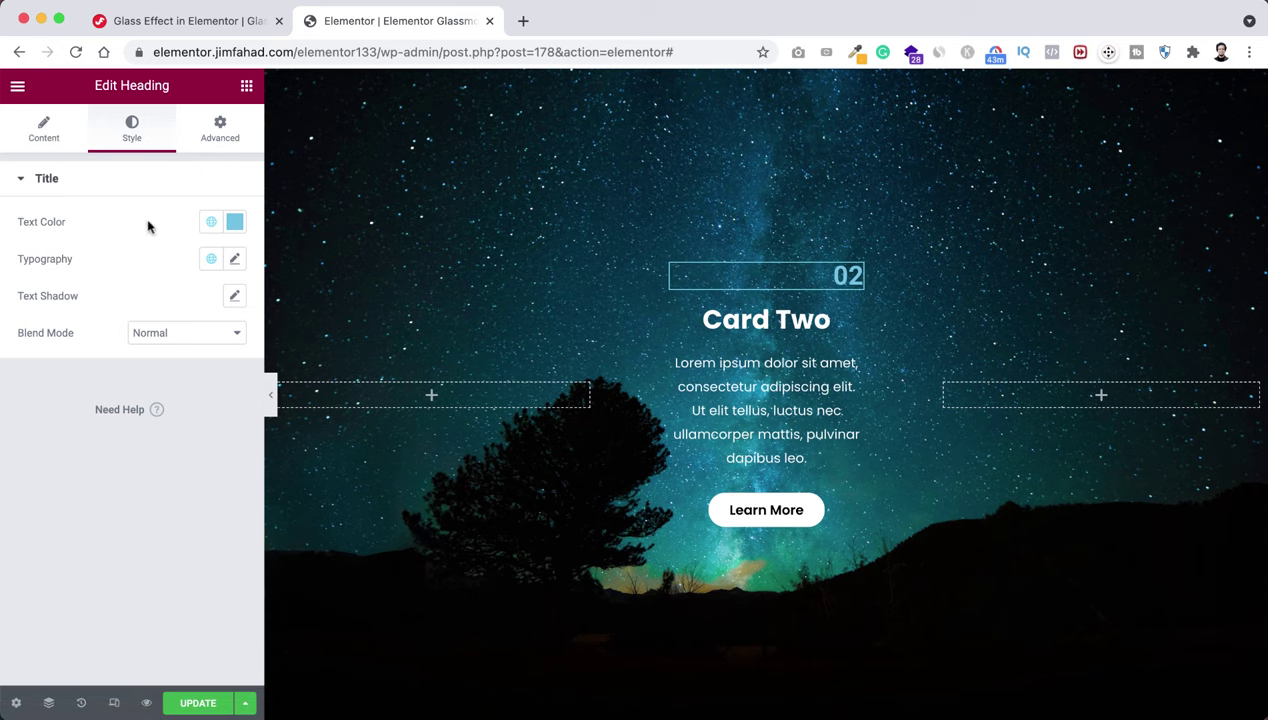
pyautogui.click(234, 221)
pyautogui.moveTo(62, 305); pyautogui.dragTo(31, 284)
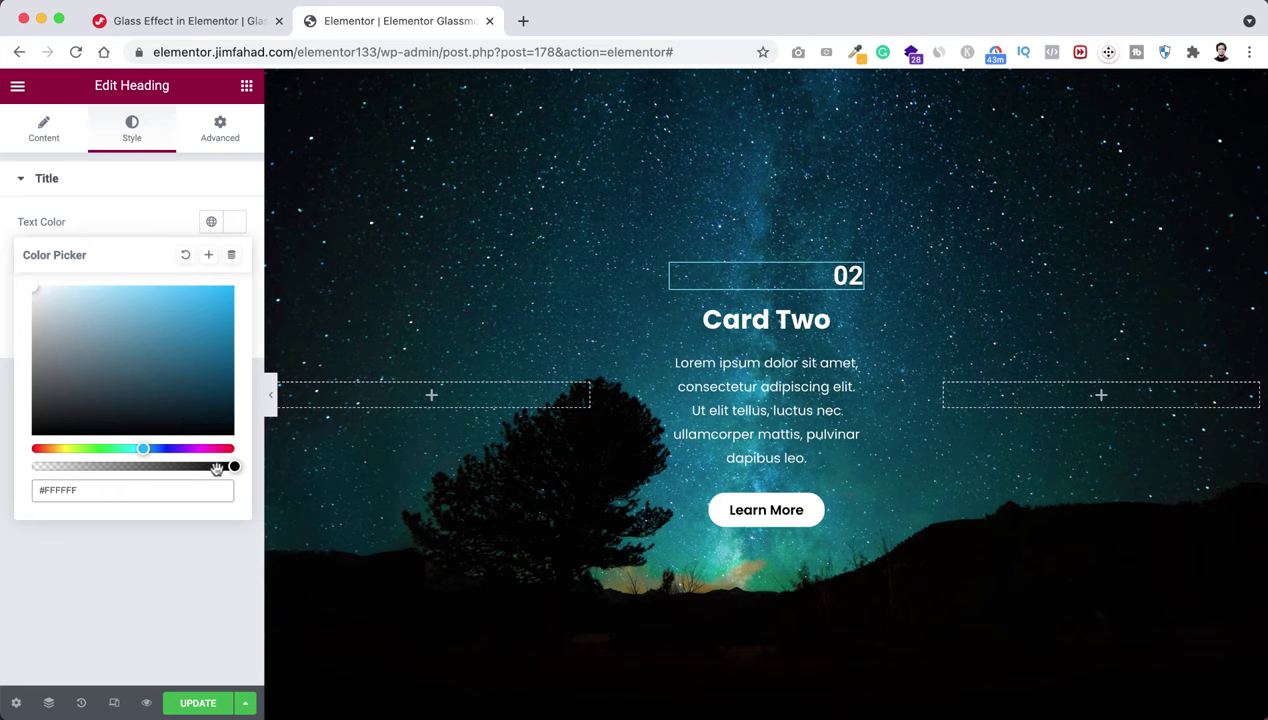
pyautogui.moveTo(231, 468); pyautogui.dragTo(63, 464)
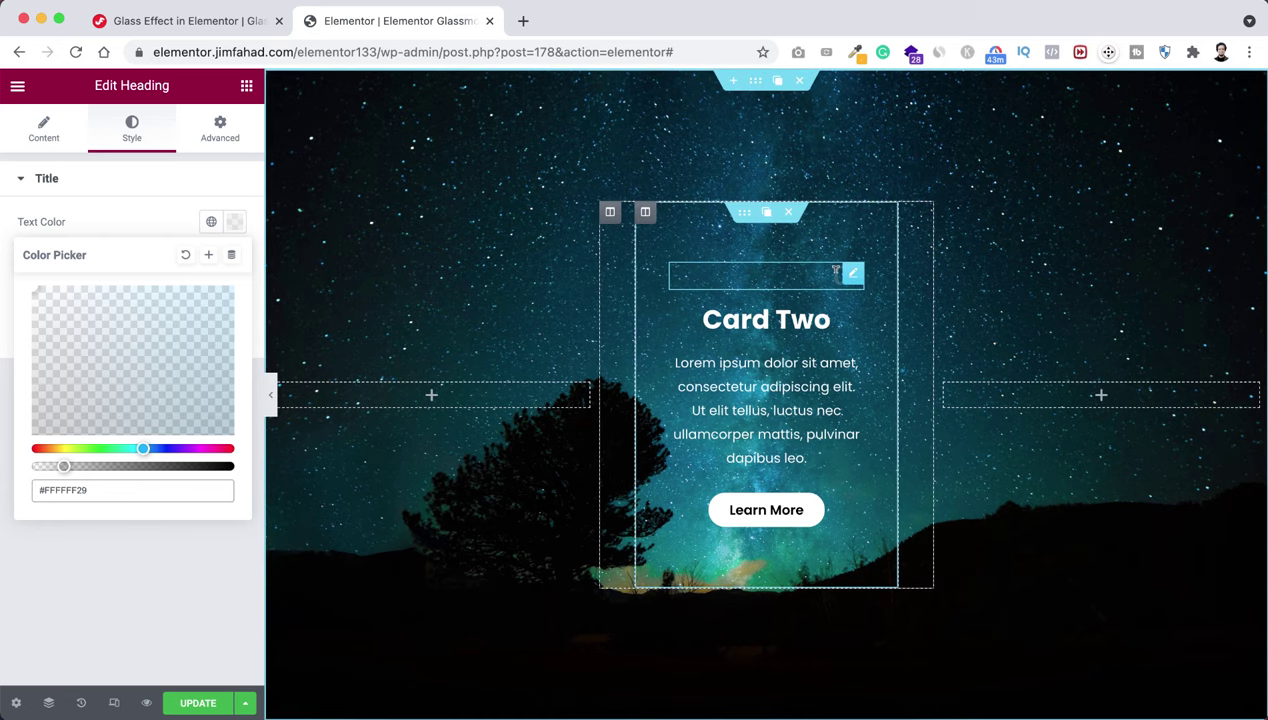
pyautogui.click(119, 221)
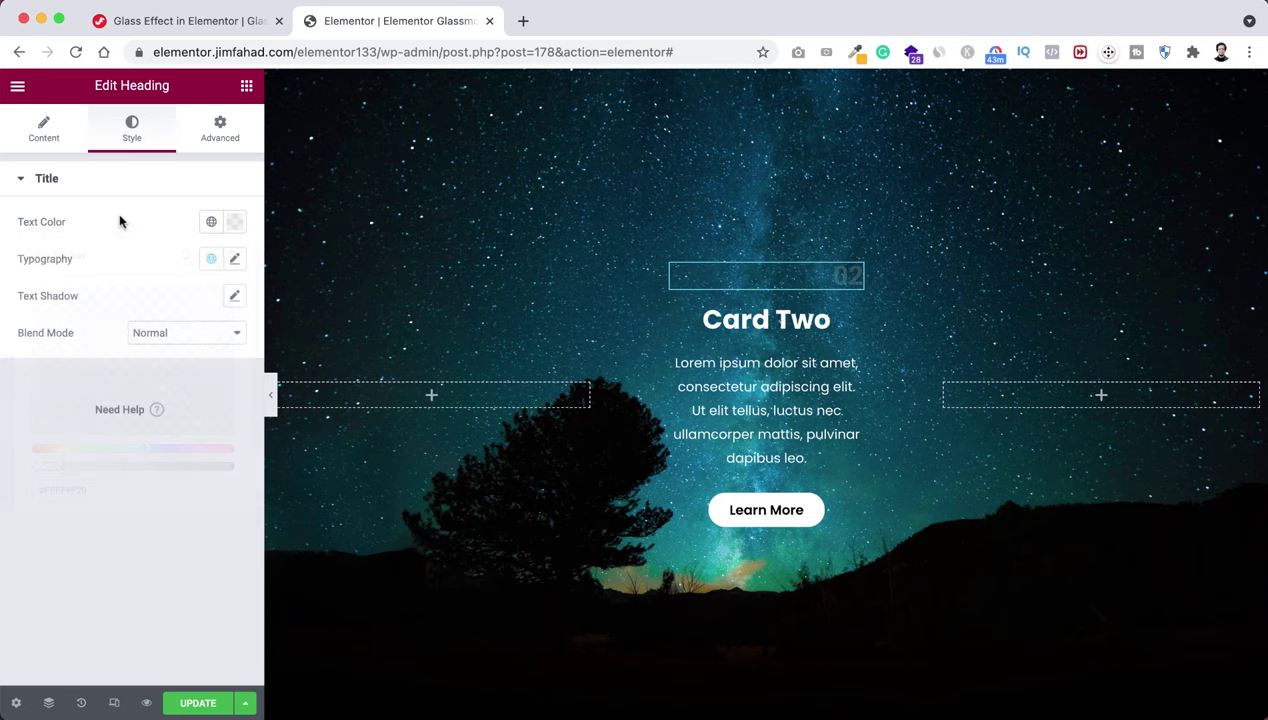
# Set the 02 heading's font family to Poppins and its size to 165 px.
pyautogui.click(235, 260)
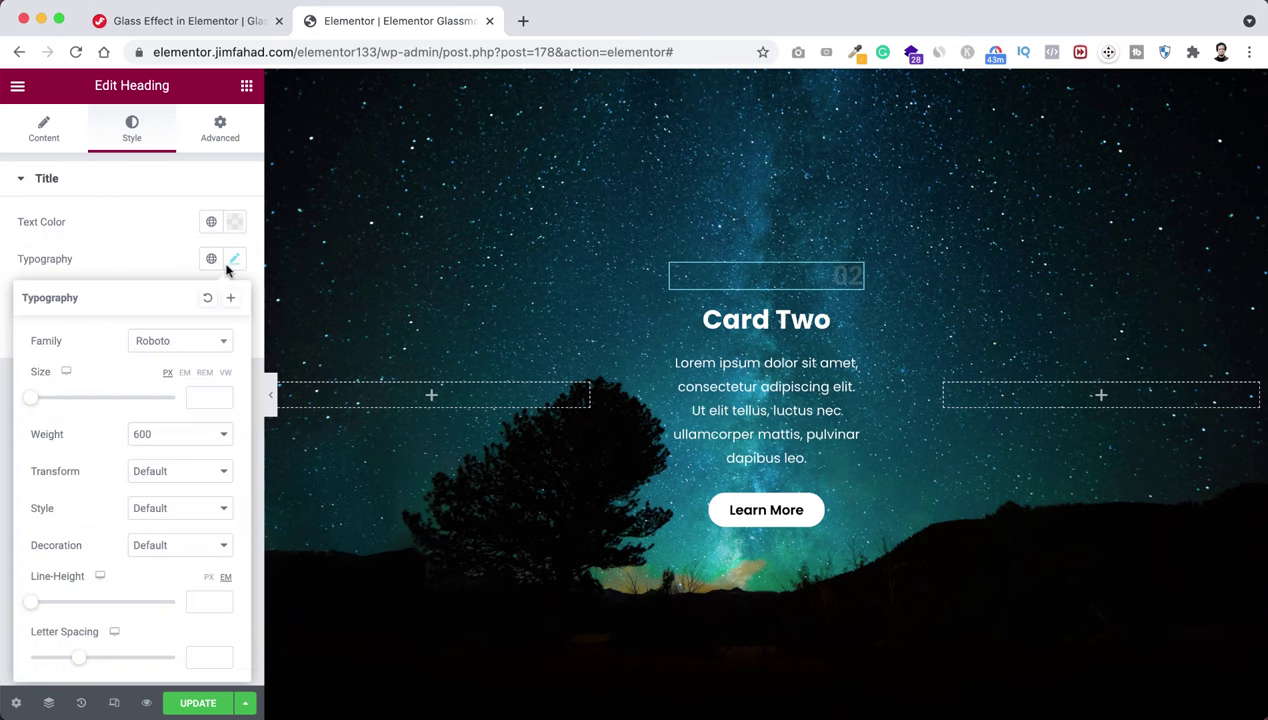
pyautogui.click(162, 343)
pyautogui.write('poppin')
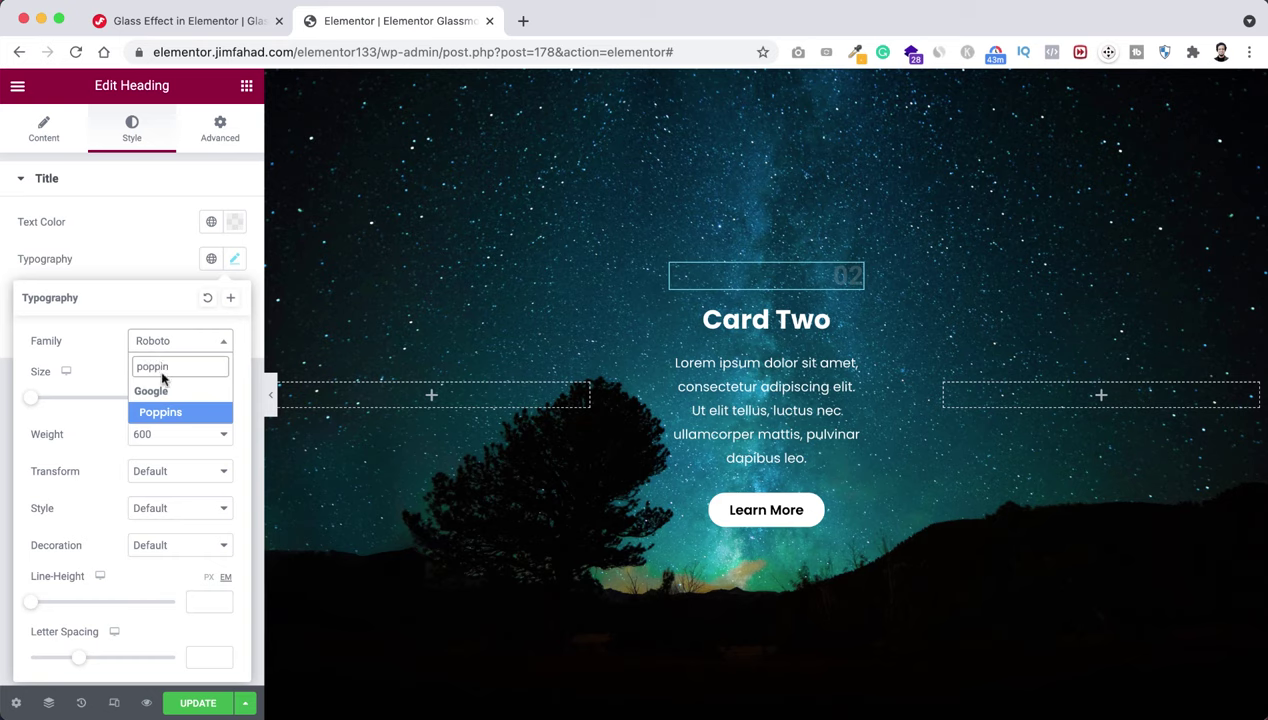
pyautogui.click(160, 412)
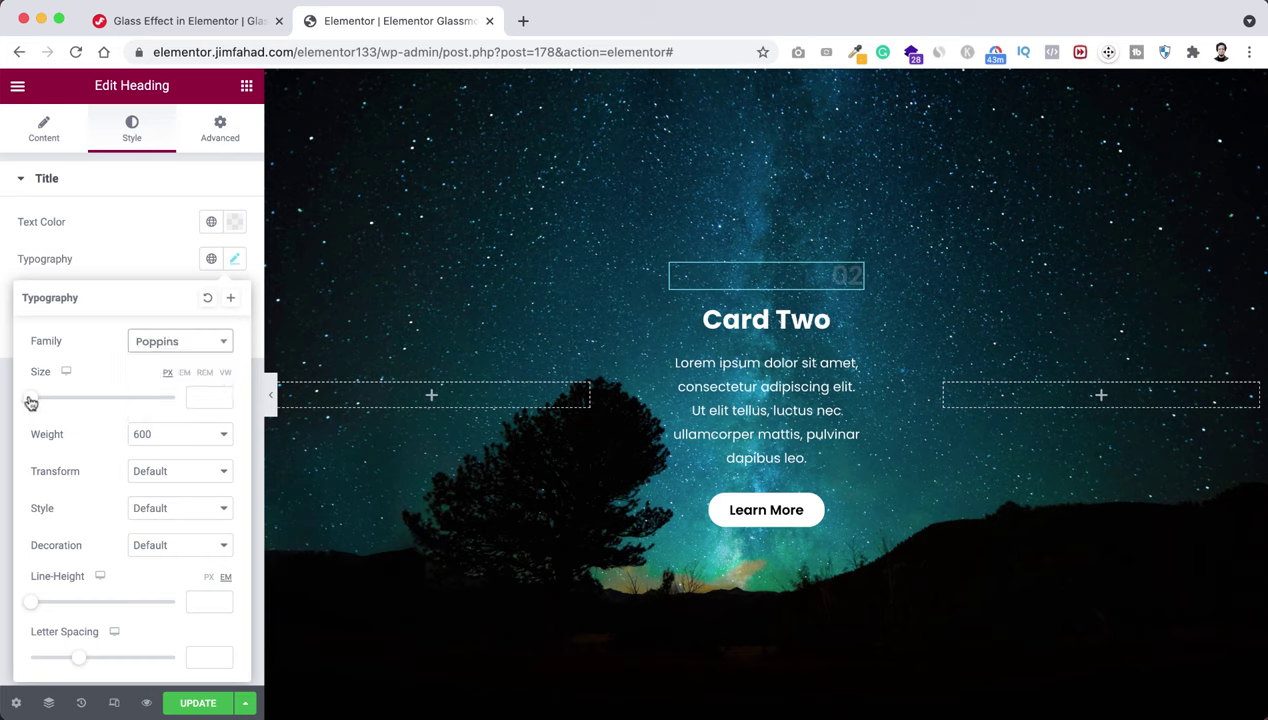
pyautogui.moveTo(30, 398); pyautogui.dragTo(150, 399)
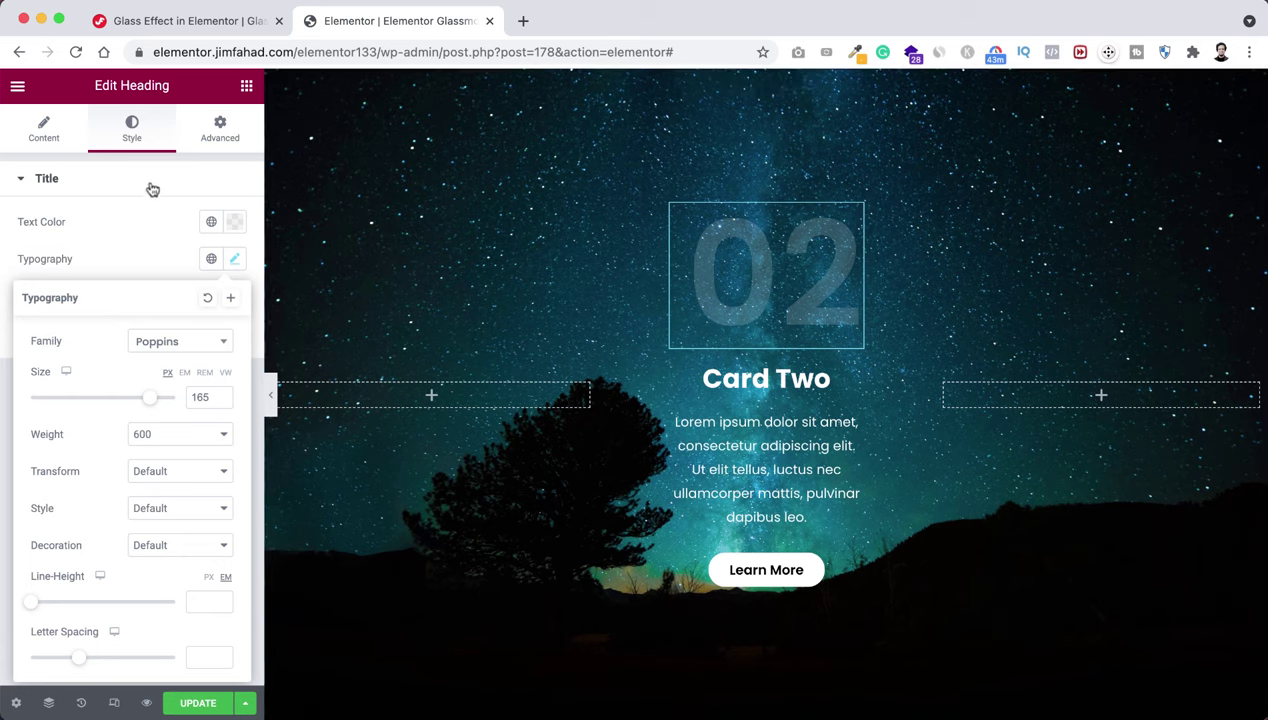
# Unlink the 02 heading's margins and set the bottom margin to -85 px, with the other sides at 0.
pyautogui.click(218, 130)
pyautogui.click(240, 244)
pyautogui.click(130, 238)
pyautogui.press('Down')
pyautogui.press('Down')
pyautogui.press('Down')
pyautogui.press('Down')
pyautogui.press('Down')
pyautogui.press('Down')
pyautogui.press('Down')
pyautogui.press('Down')
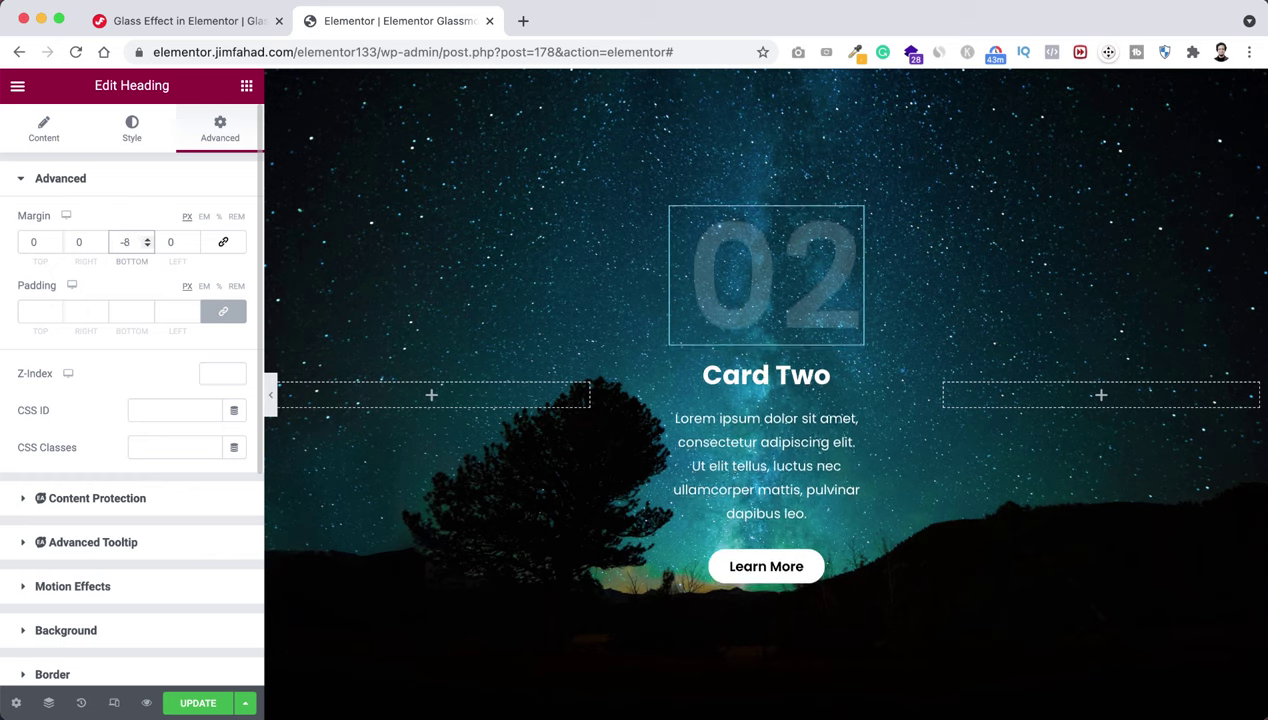
pyautogui.write('5')
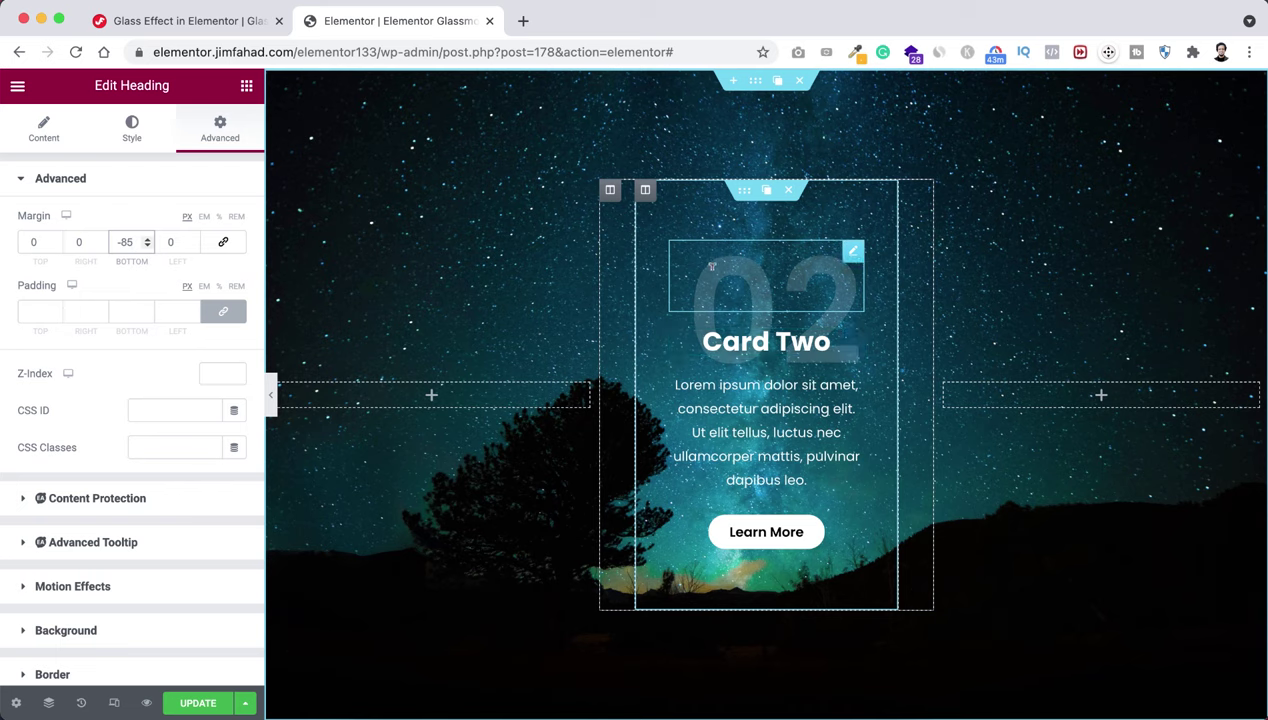
# Give the card's inner column a classic background in translucent white #FDFDFD1C.
pyautogui.click(645, 192)
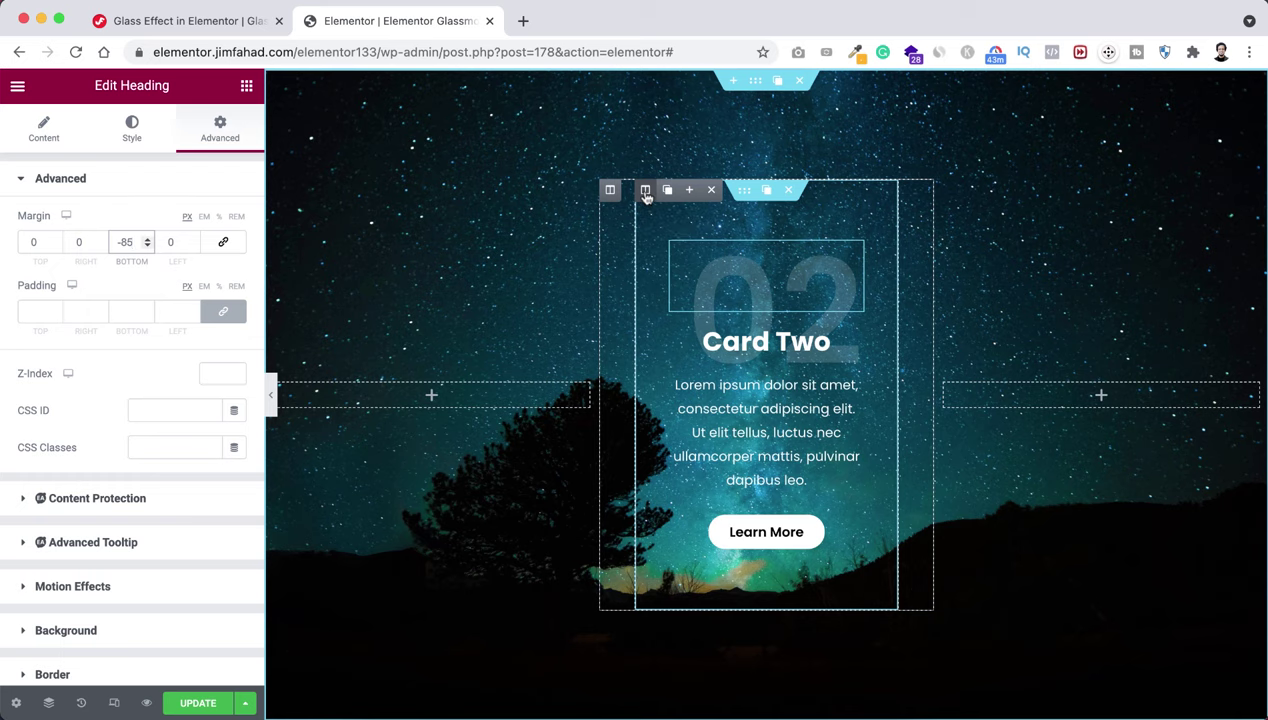
pyautogui.click(133, 135)
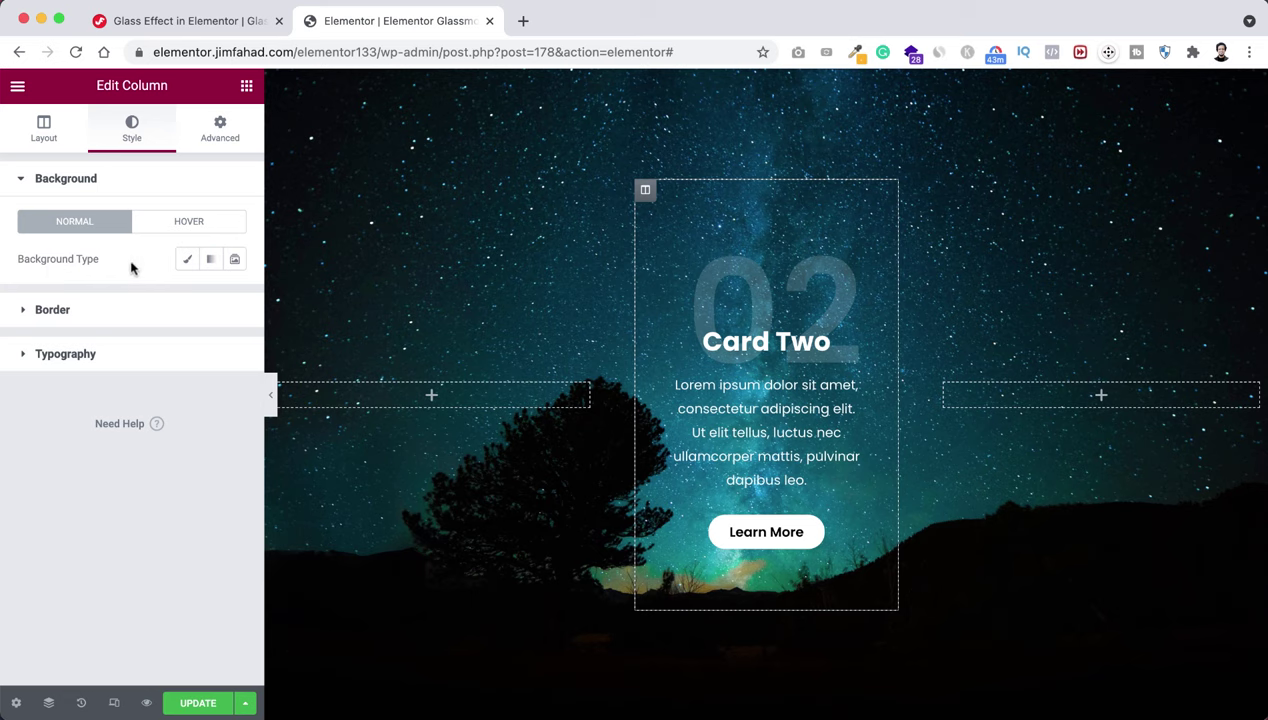
pyautogui.click(187, 260)
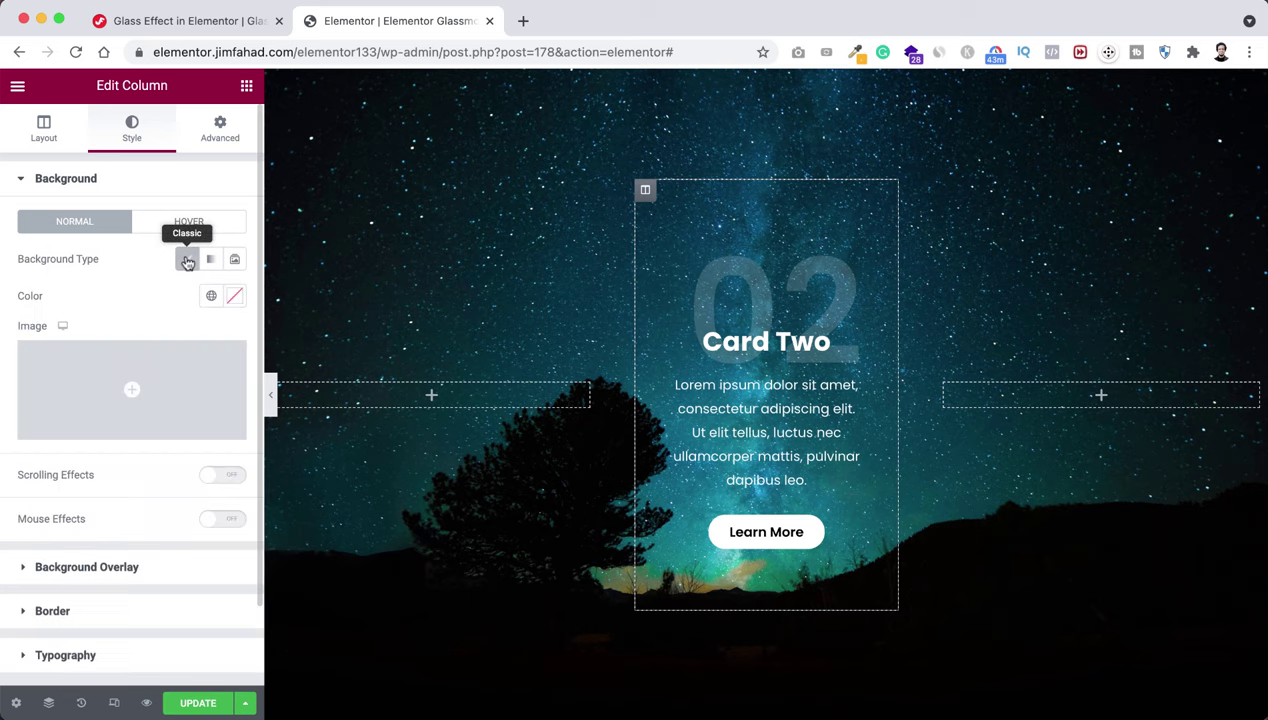
pyautogui.click(236, 297)
pyautogui.click(62, 383)
pyautogui.moveTo(62, 383); pyautogui.dragTo(31, 362)
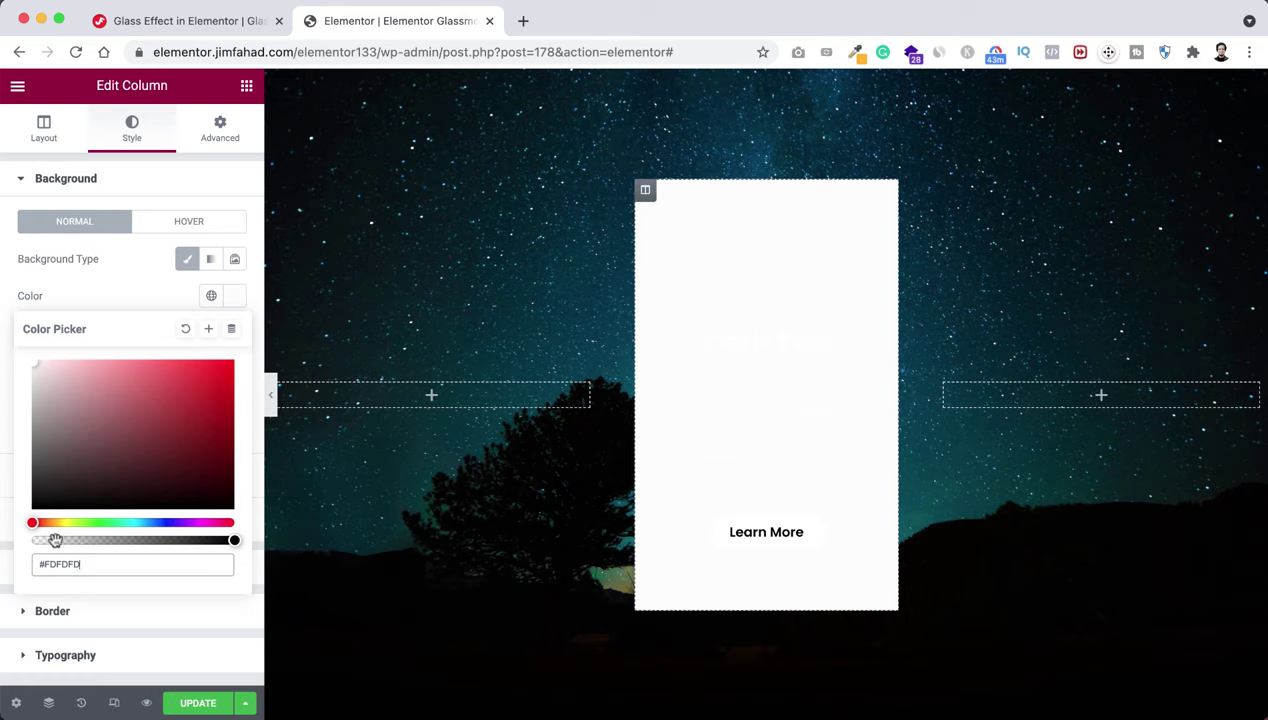
pyautogui.moveTo(232, 541); pyautogui.dragTo(55, 540)
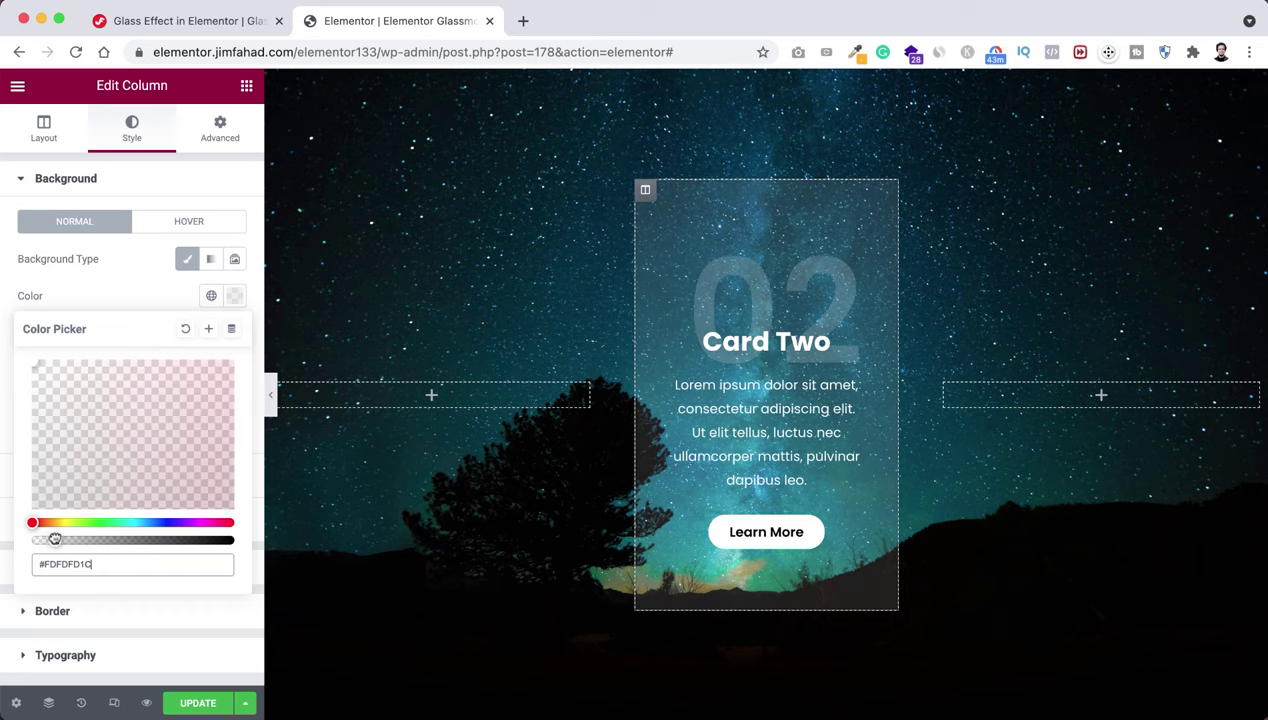
pyautogui.click(133, 295)
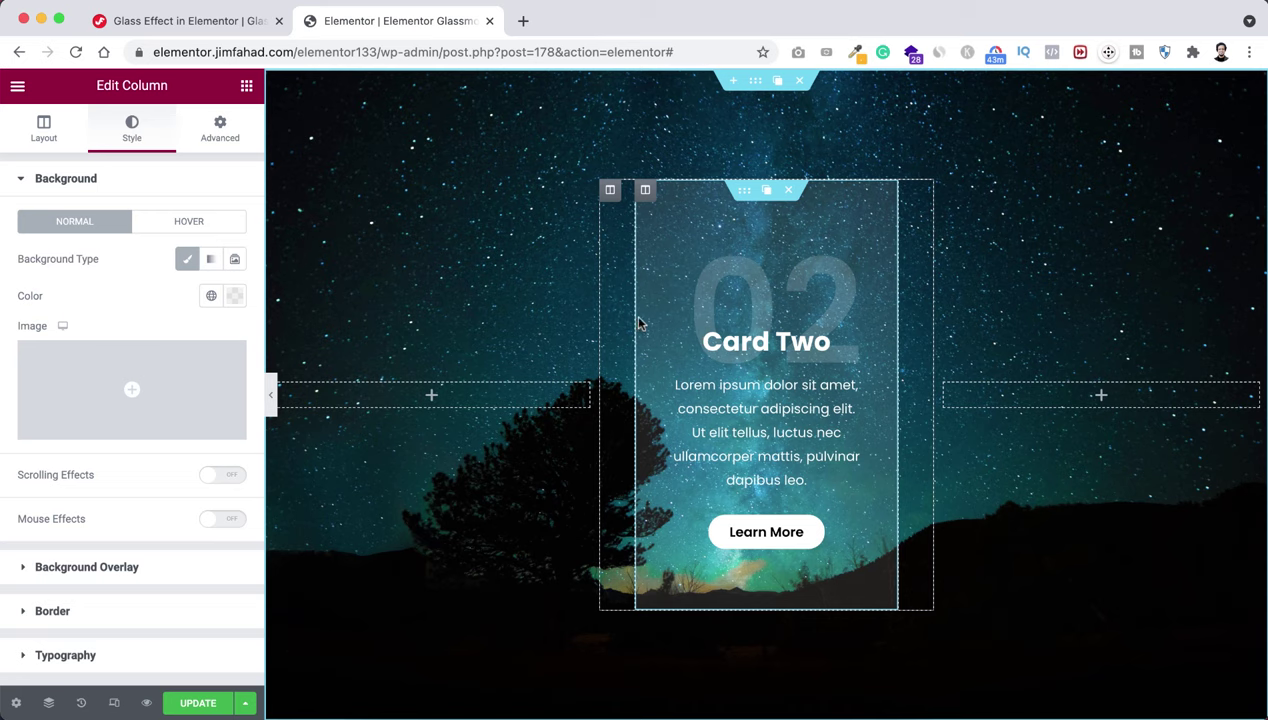
# Add a solid border to the card column with unlinked widths of 1 px on top and left, 0 on right and bottom.
pyautogui.scroll(-3, 115, 533)
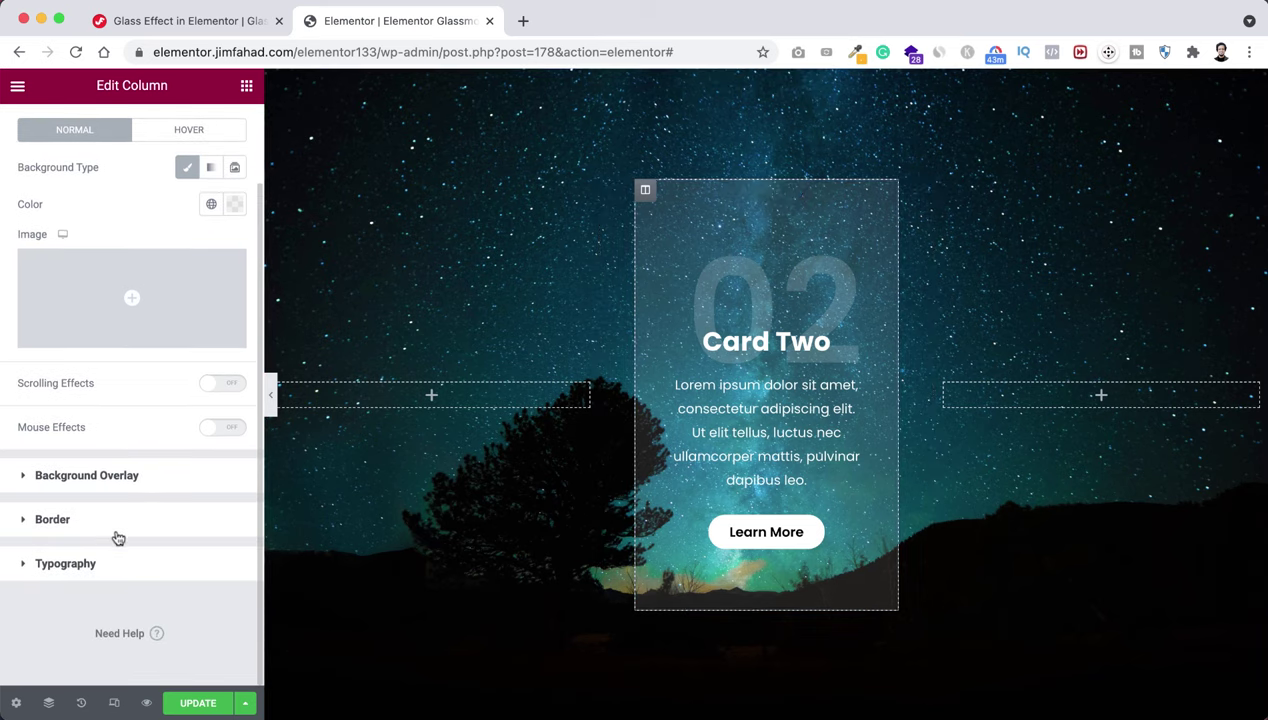
pyautogui.click(104, 522)
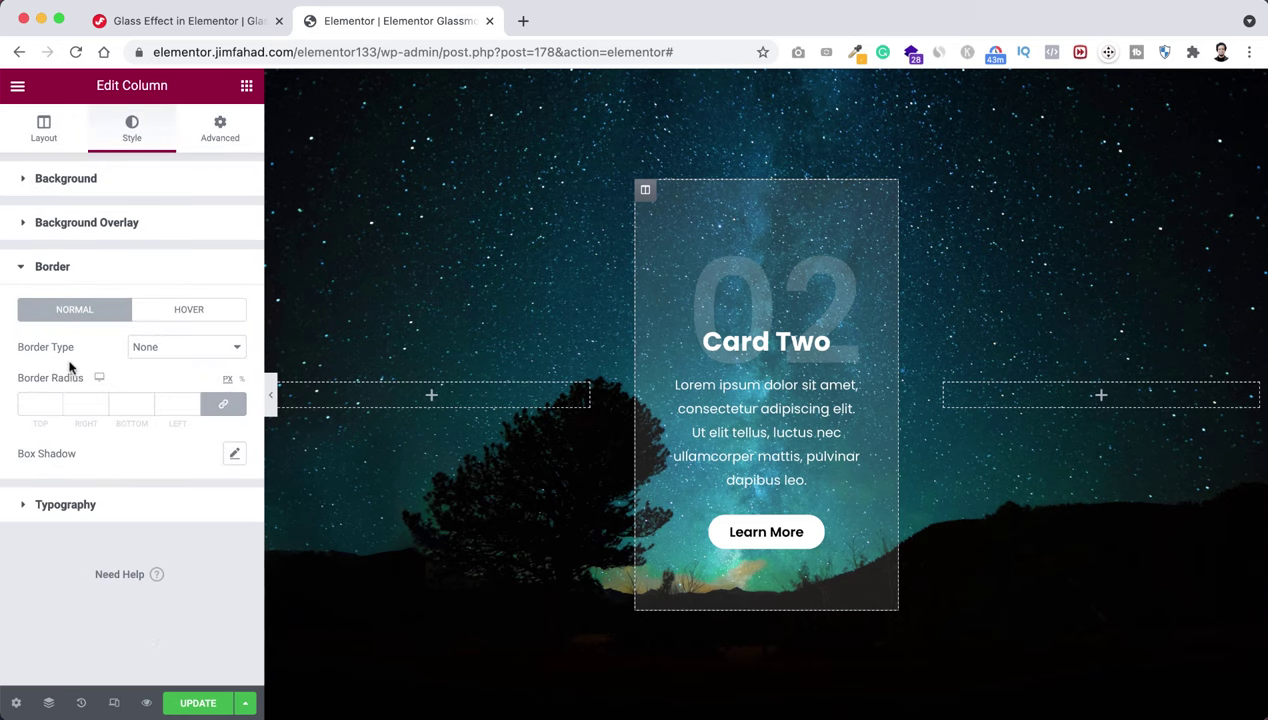
pyautogui.click(170, 346)
pyautogui.click(165, 365)
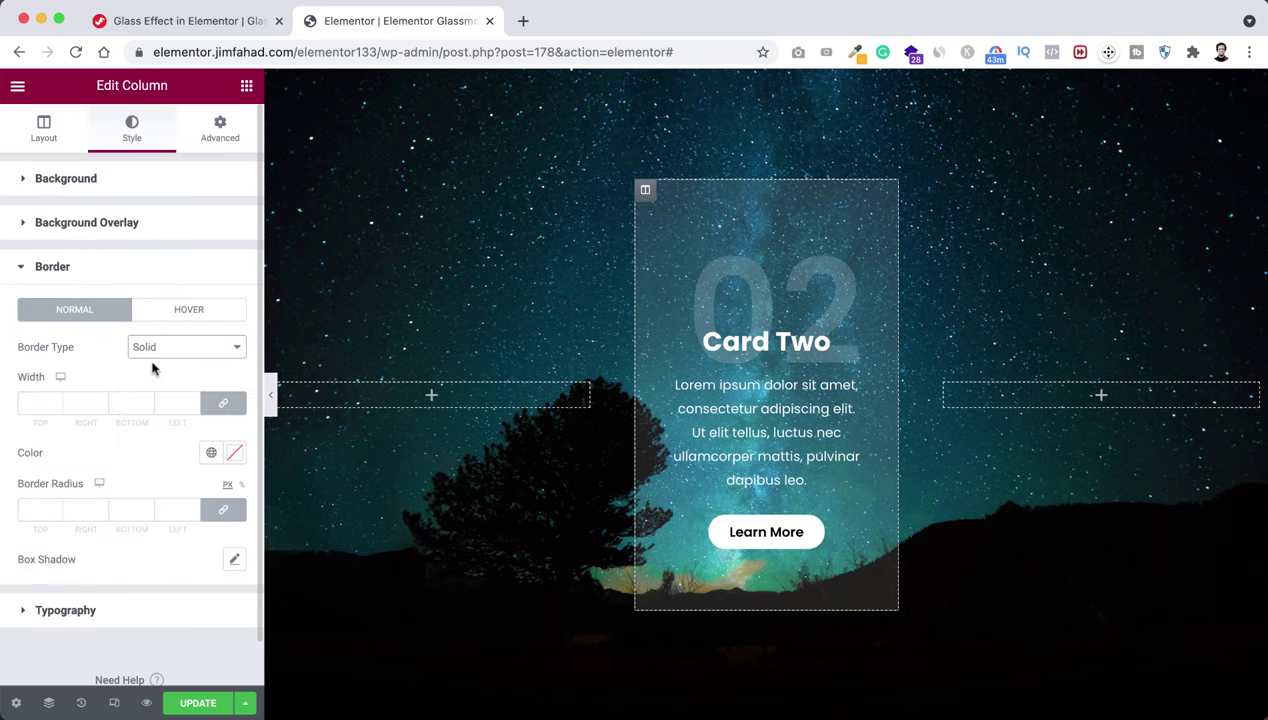
pyautogui.click(222, 401)
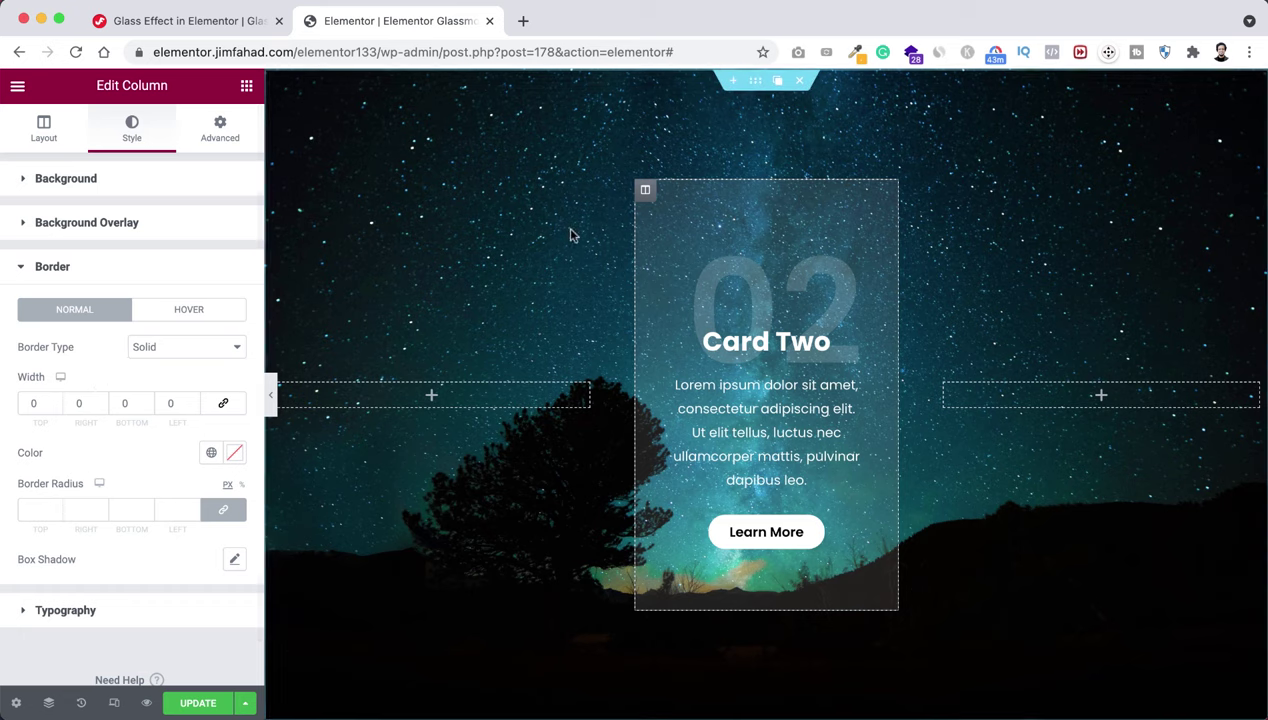
pyautogui.click(40, 400)
pyautogui.write('1')
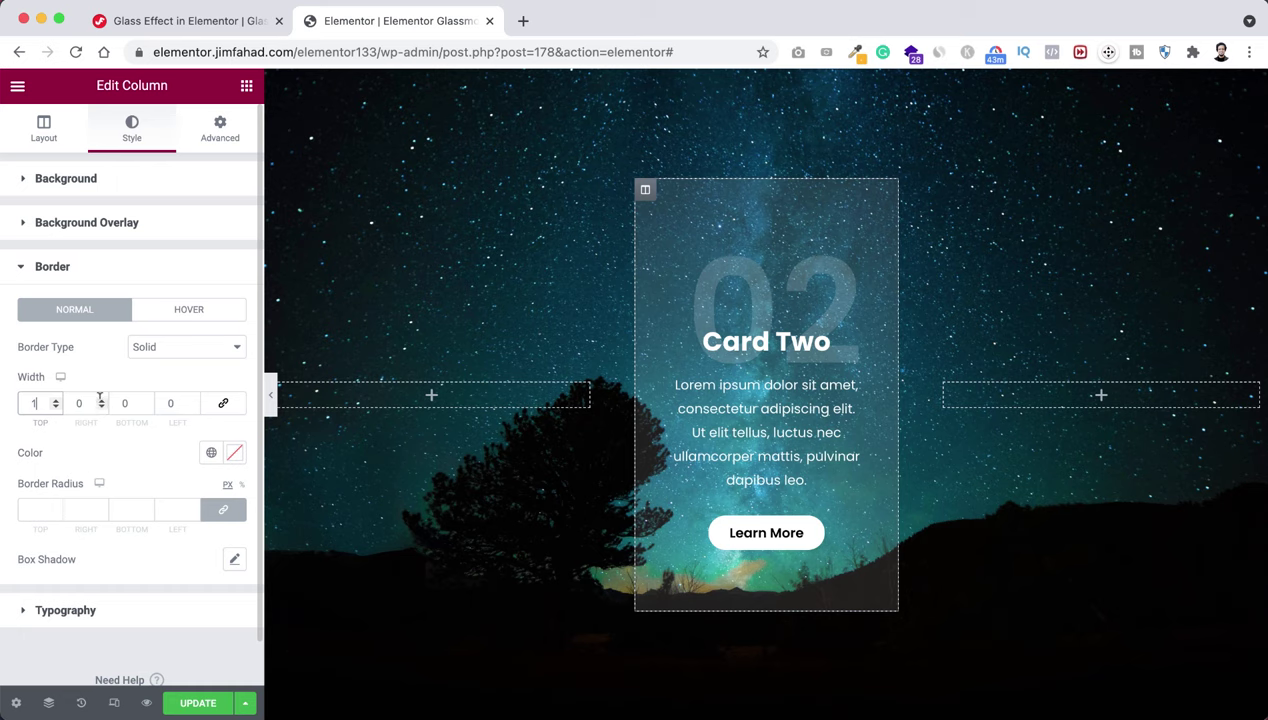
pyautogui.click(170, 402)
pyautogui.write('1')
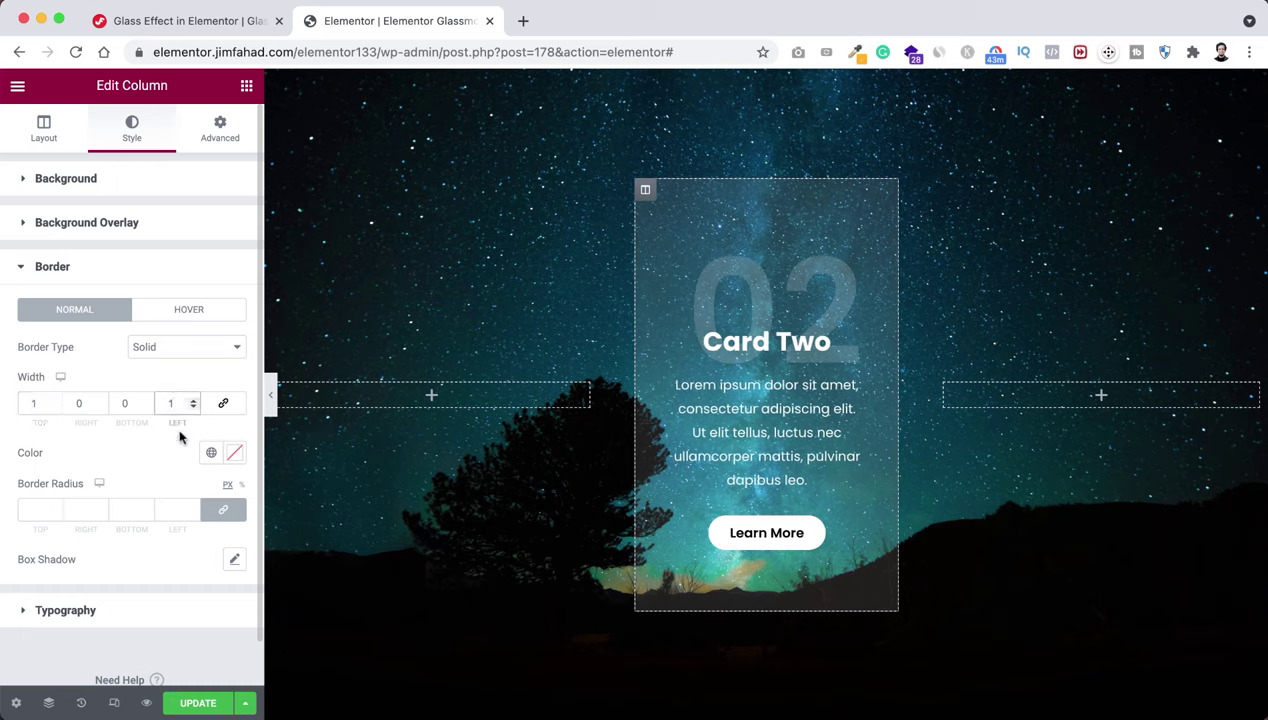
# Set the card column's border color to translucent white #FFFFFF2B and its border radius to 15 px on all corners.
pyautogui.click(234, 452)
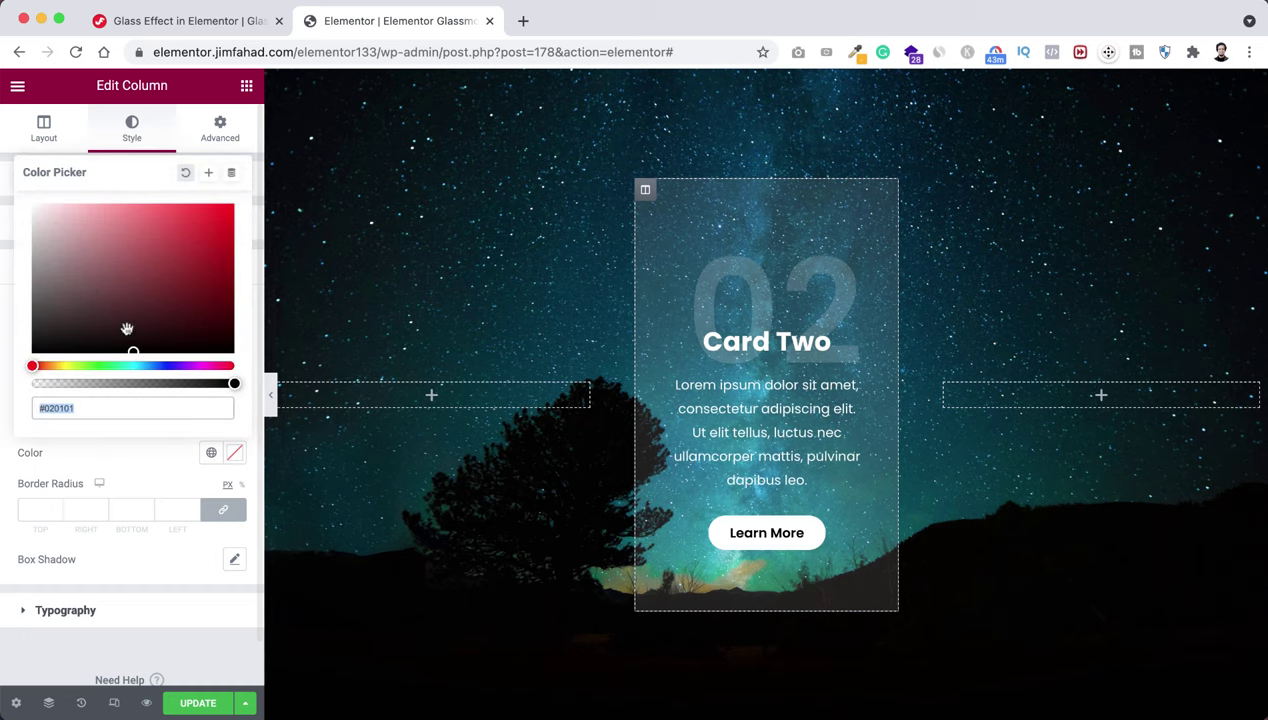
pyautogui.moveTo(85, 268); pyautogui.dragTo(28, 205)
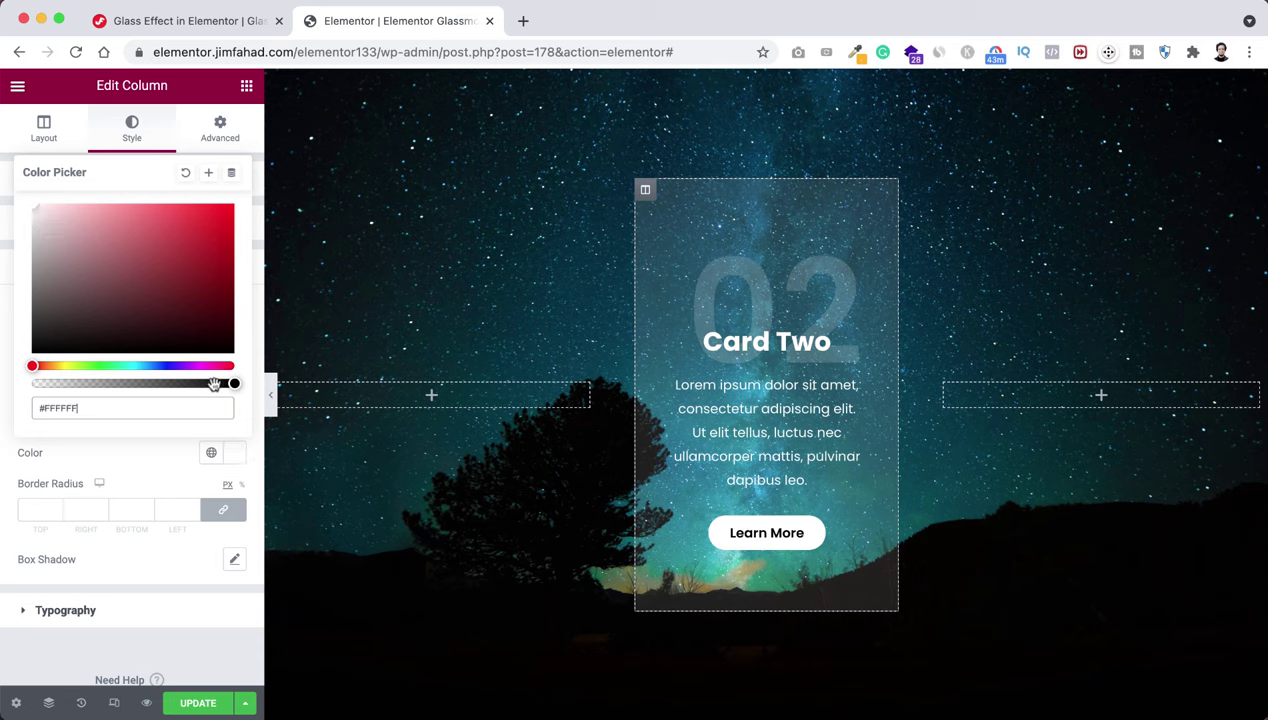
pyautogui.moveTo(232, 384); pyautogui.dragTo(63, 386)
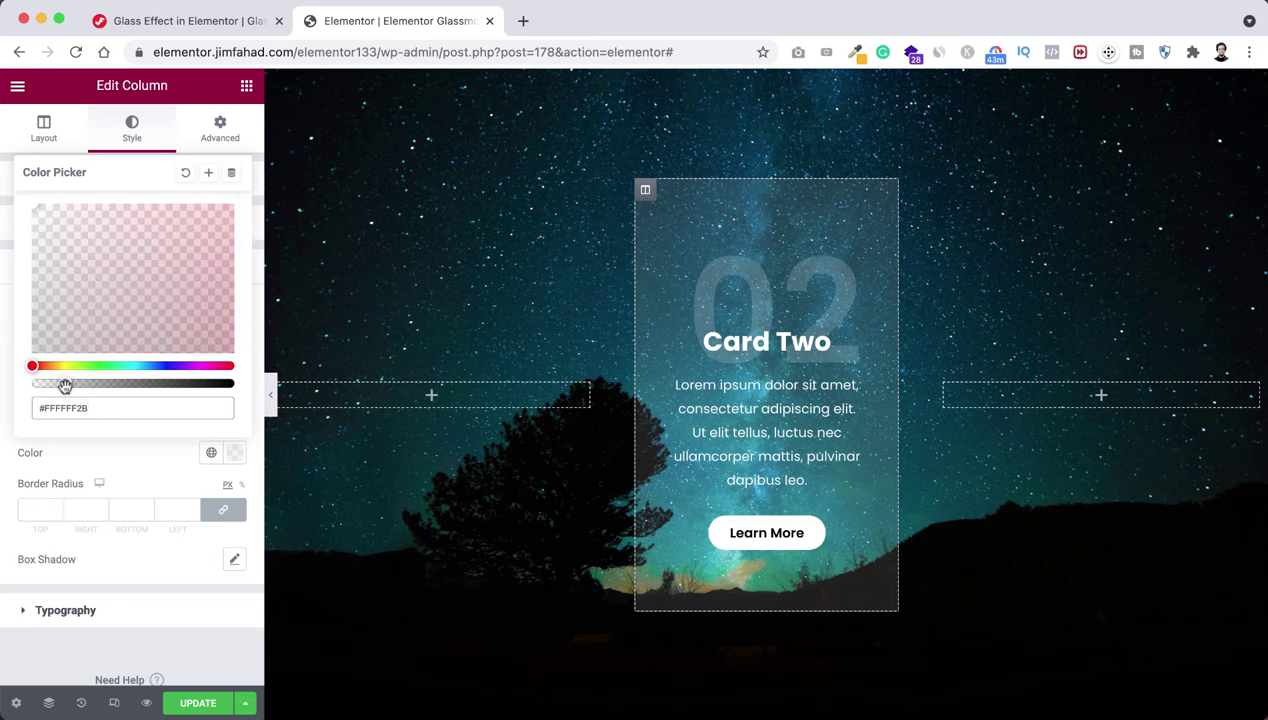
pyautogui.click(82, 477)
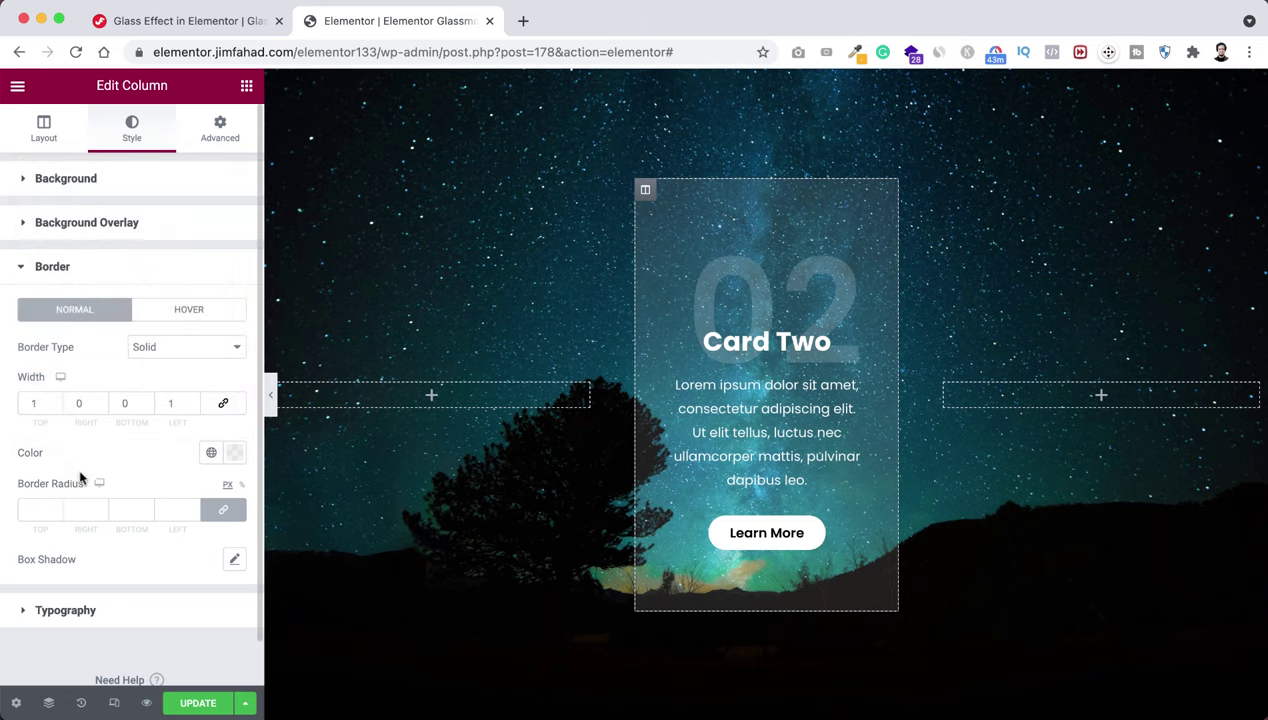
pyautogui.click(38, 507)
pyautogui.write('15')
# Add a box shadow to the card column with color rgba(0, 0, 0, 0.5), horizontal 20, vertical 20, blur 50 and spread 5.
pyautogui.click(232, 561)
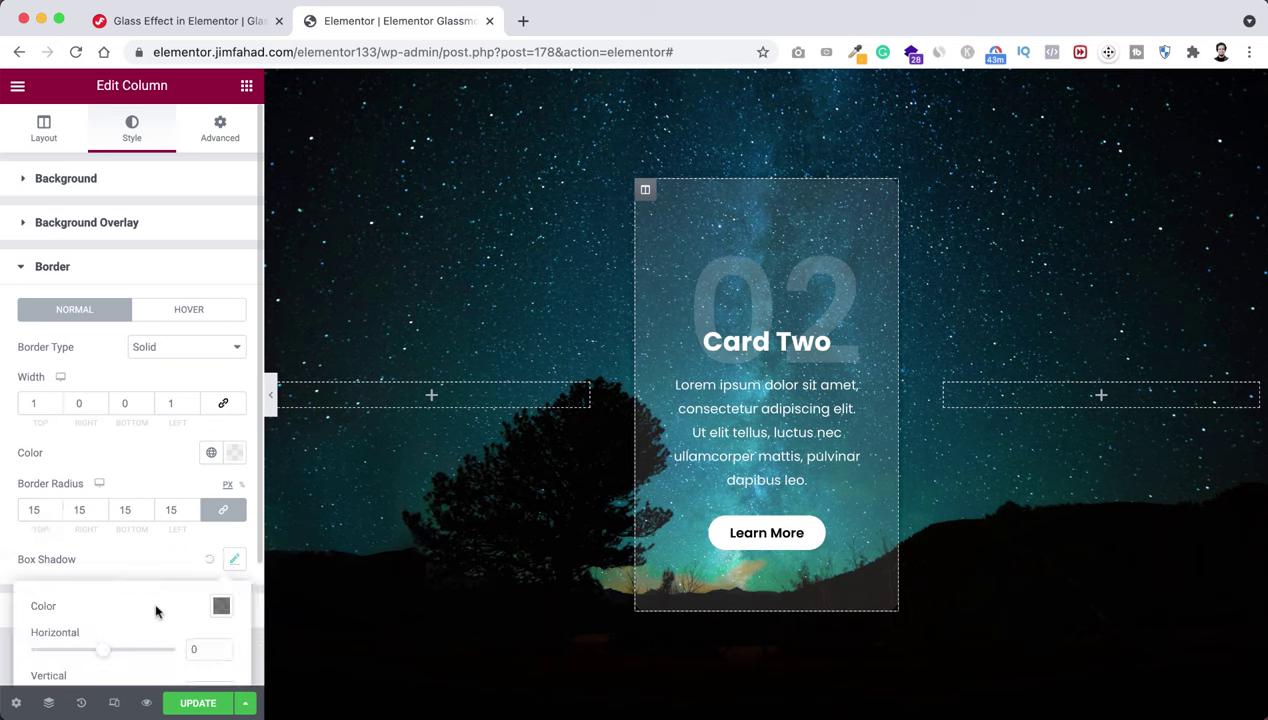
pyautogui.scroll(-3, 157, 603)
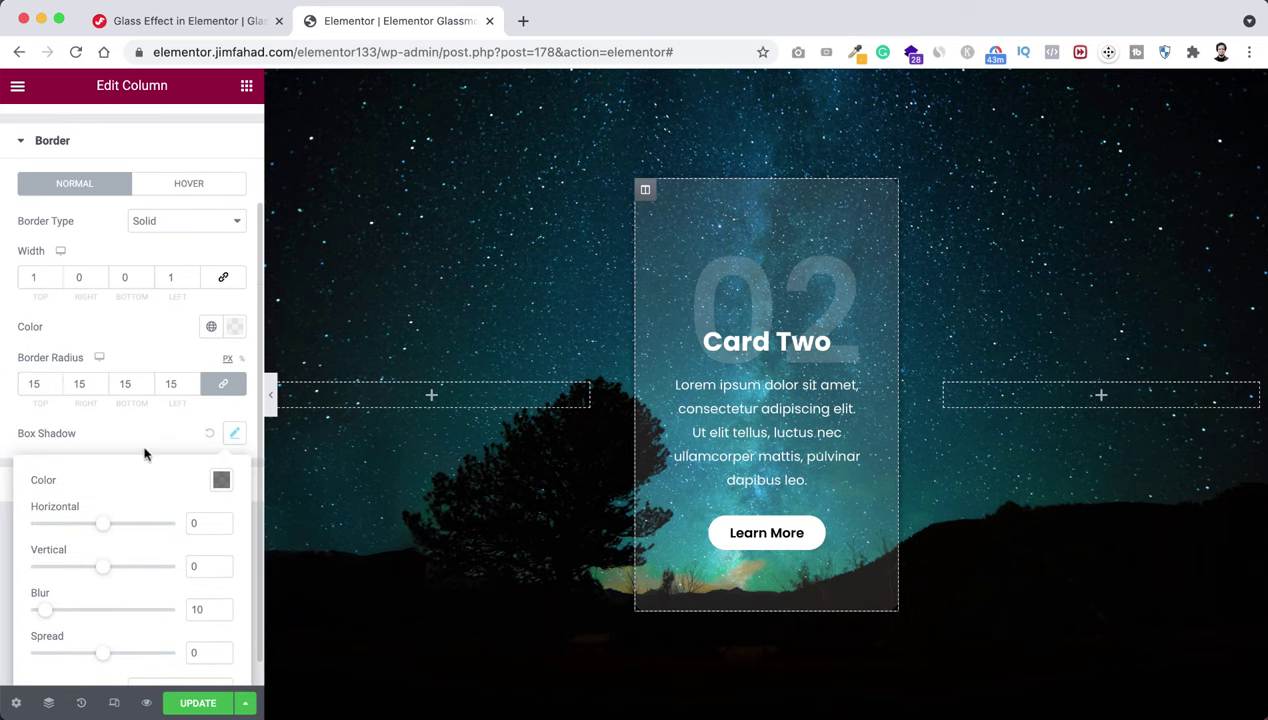
pyautogui.click(221, 480)
pyautogui.click(135, 383)
pyautogui.moveTo(135, 383); pyautogui.dragTo(127, 386)
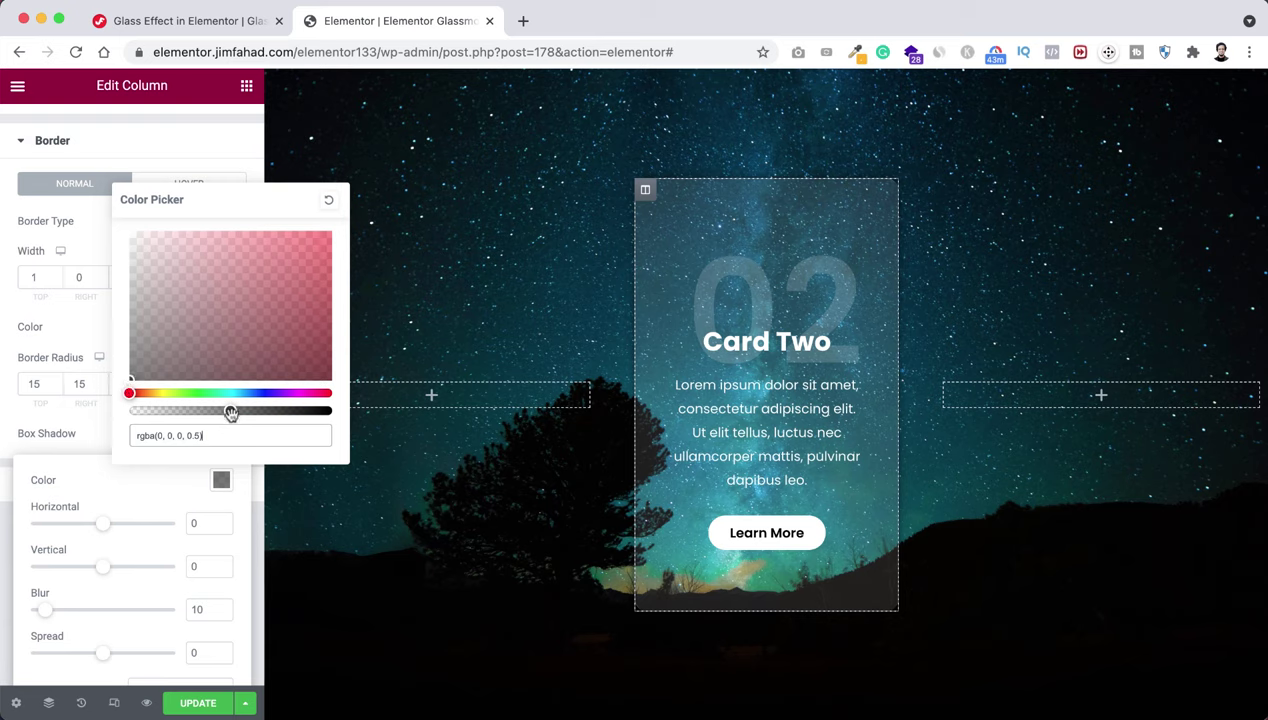
pyautogui.scroll(-1, 170, 507)
pyautogui.doubleClick(195, 494)
pyautogui.write('20')
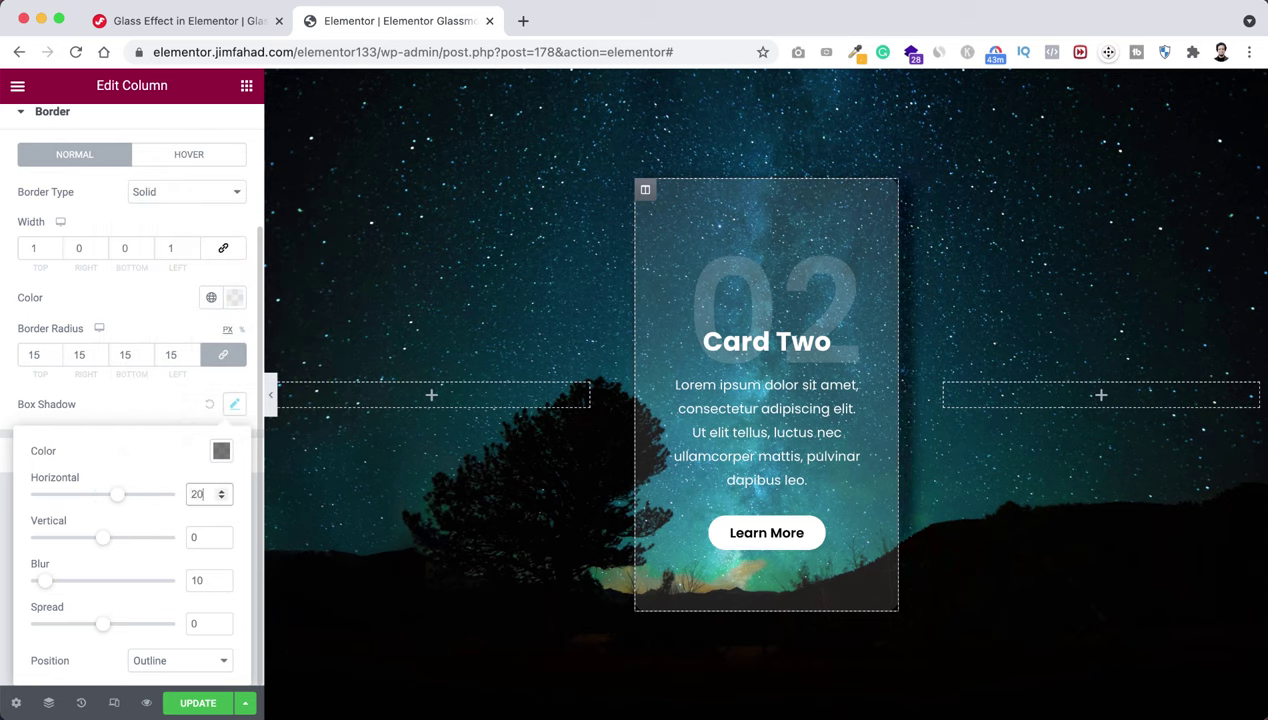
pyautogui.doubleClick(188, 535)
pyautogui.write('20')
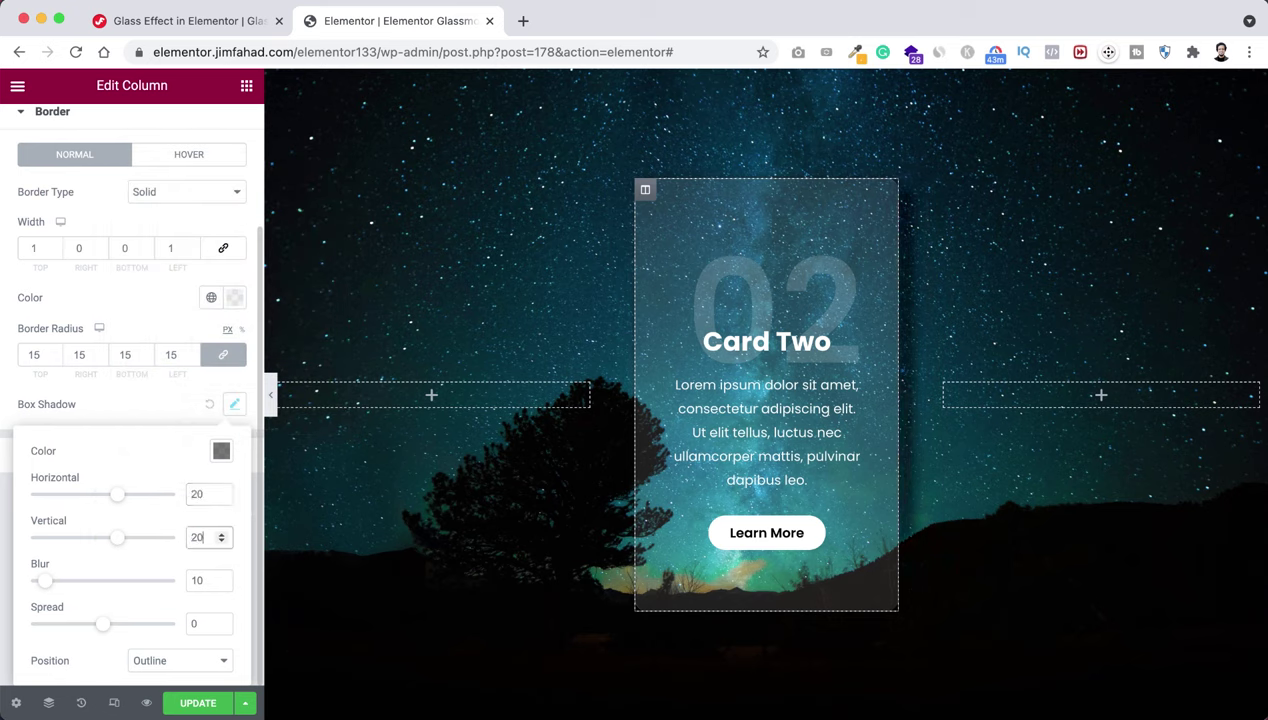
pyautogui.doubleClick(196, 580)
pyautogui.write('50')
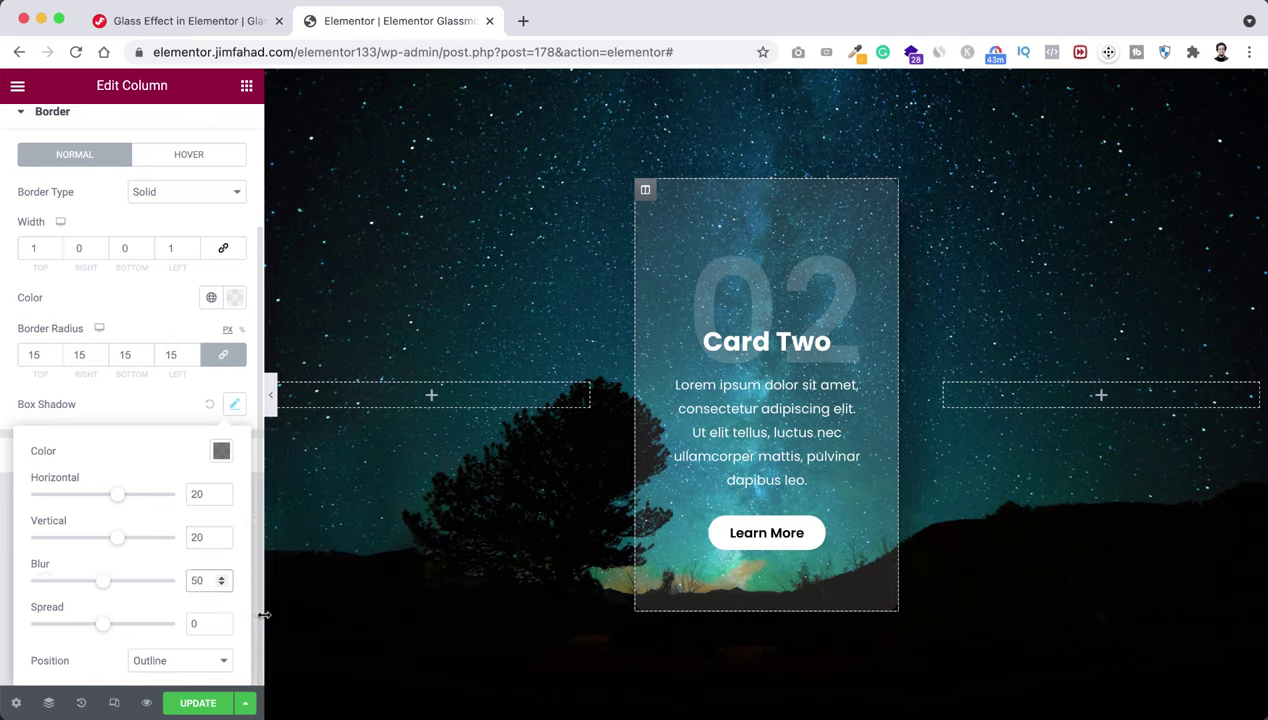
pyautogui.doubleClick(186, 624)
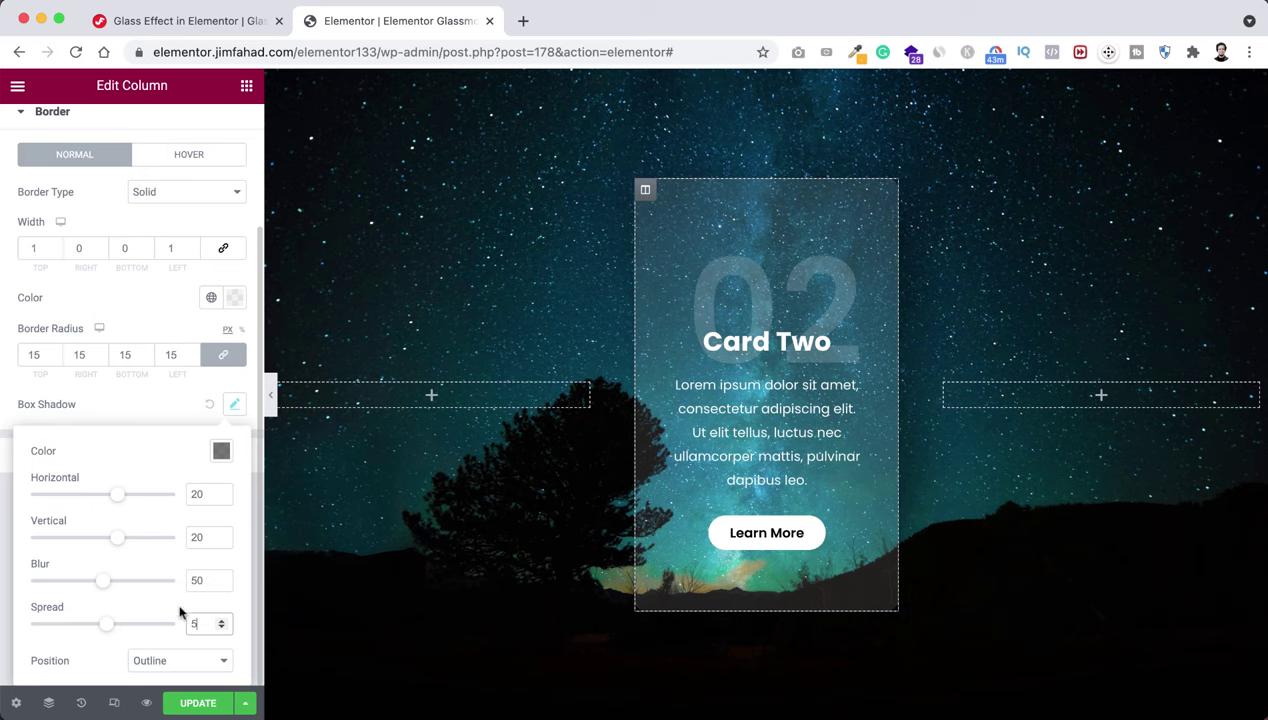
pyautogui.click(142, 410)
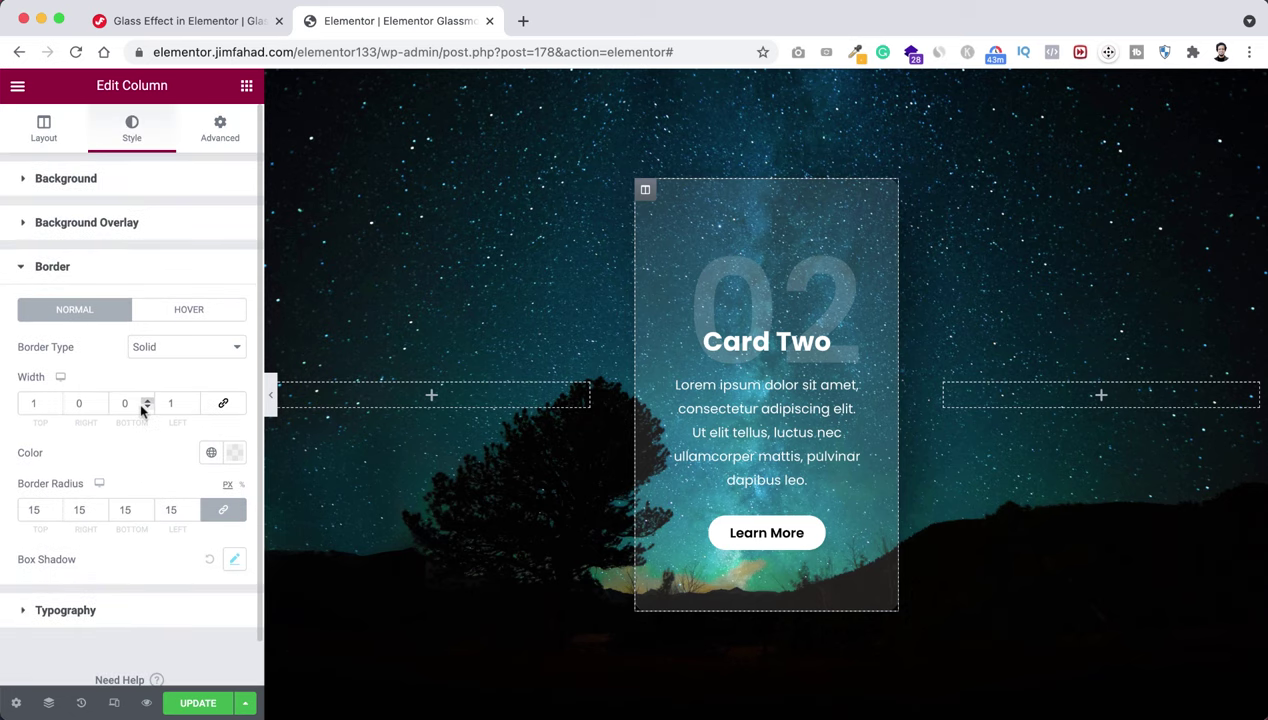
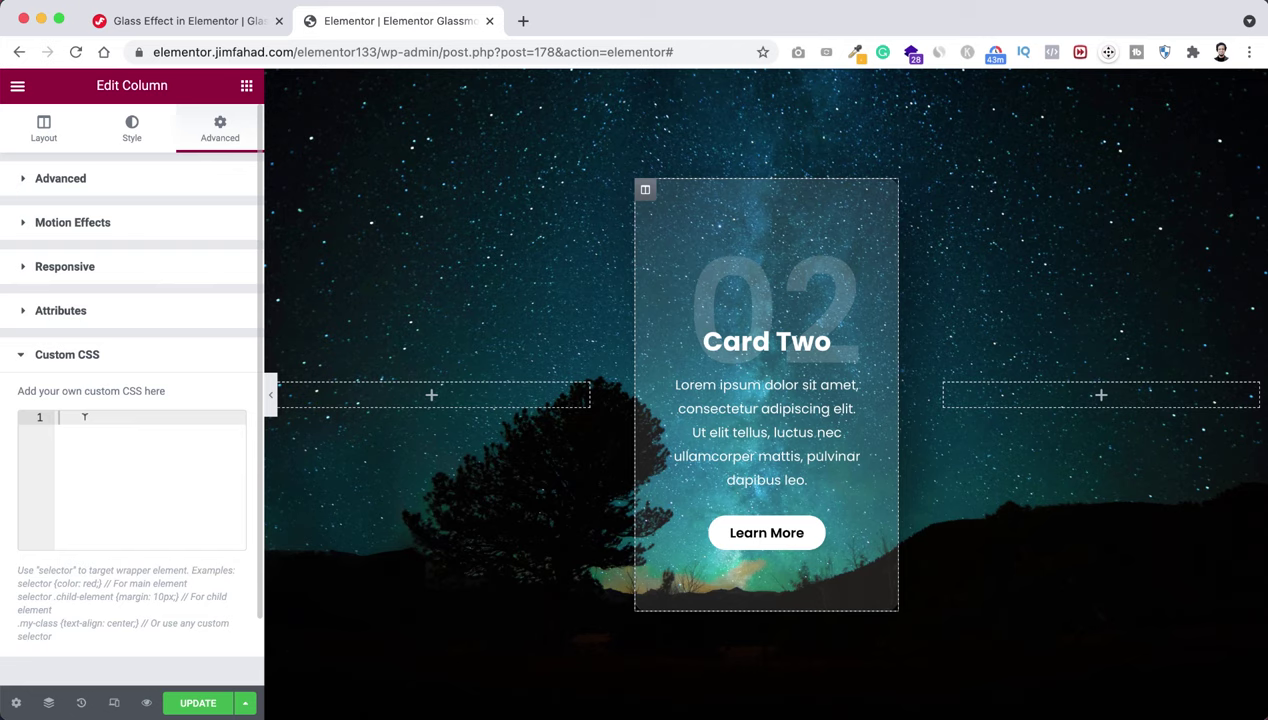
# Copy the Blur Effect CSS snippet from the open tutorial page and paste it into the card column's custom CSS in Elementor.
pyautogui.click(199, 21)
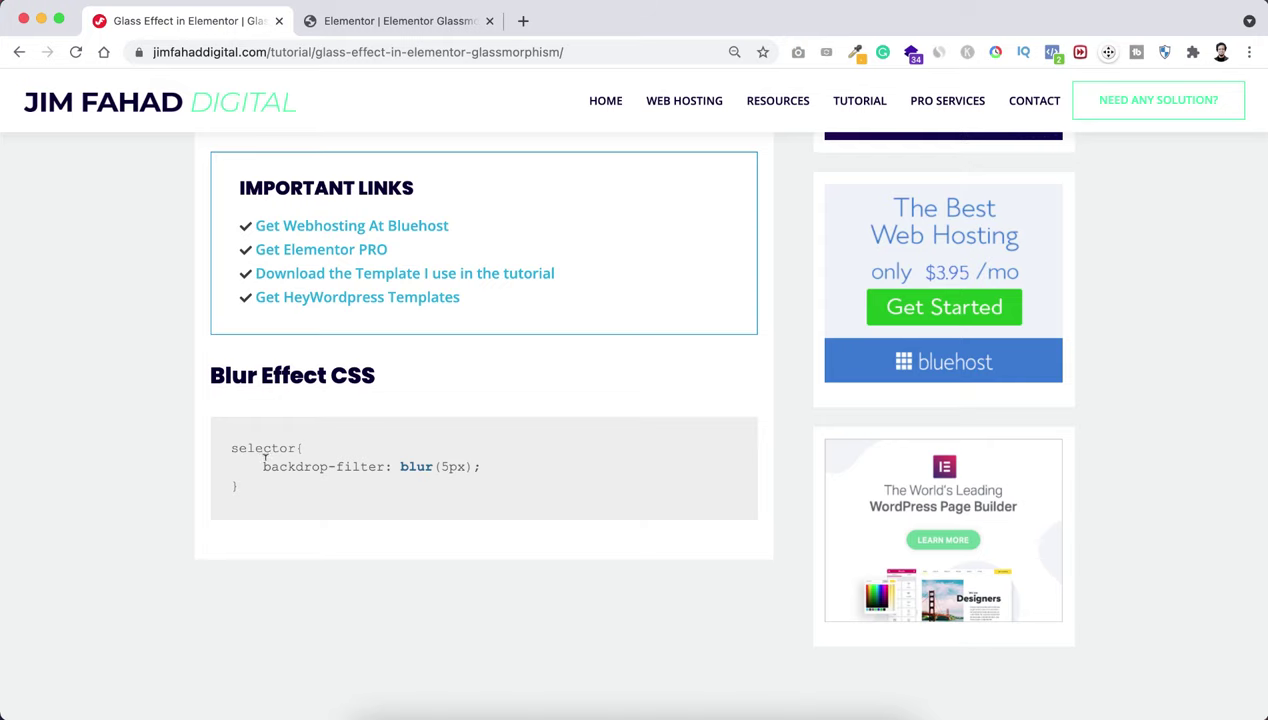
pyautogui.moveTo(232, 450); pyautogui.dragTo(243, 489)
pyautogui.press('super+c')
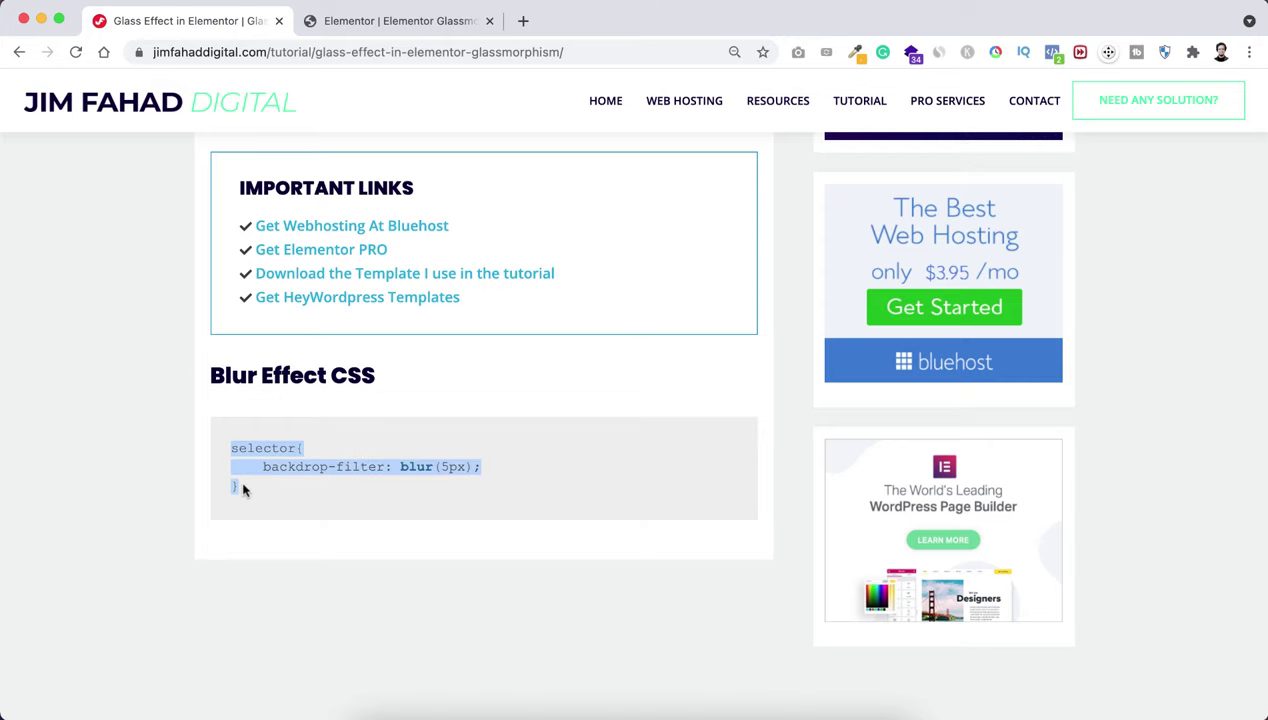
pyautogui.click(358, 28)
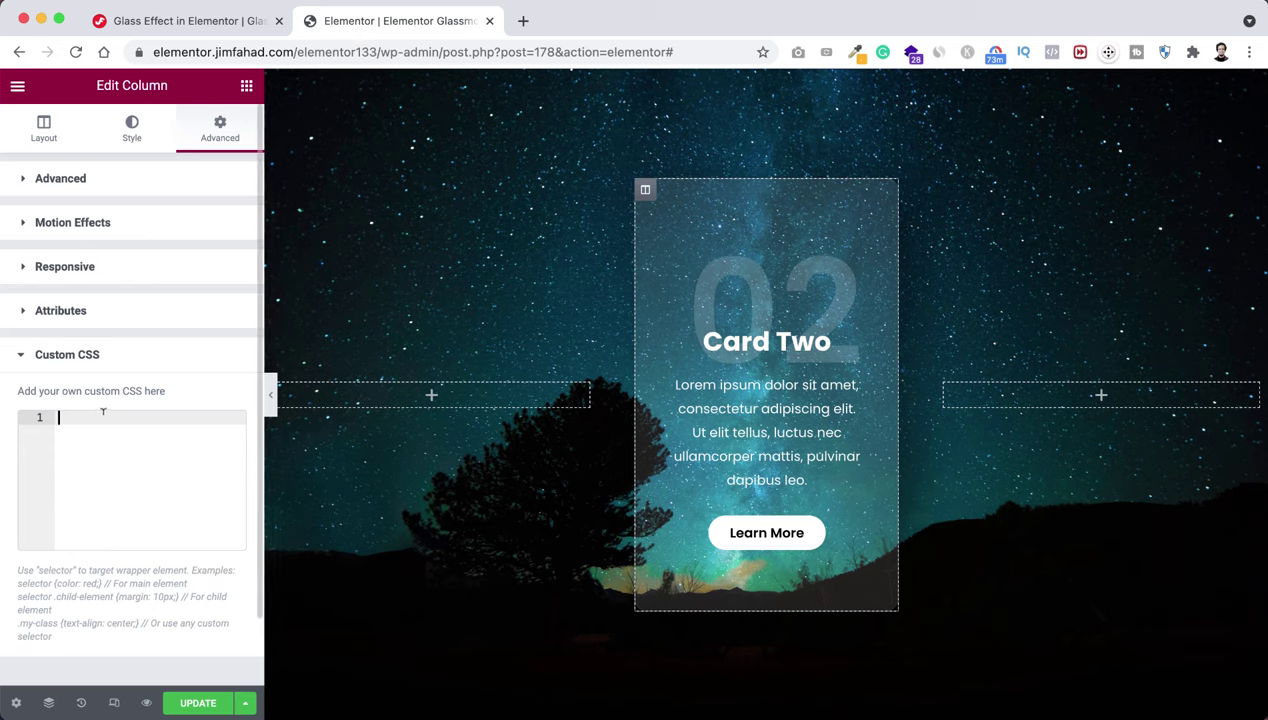
pyautogui.press('super+v')
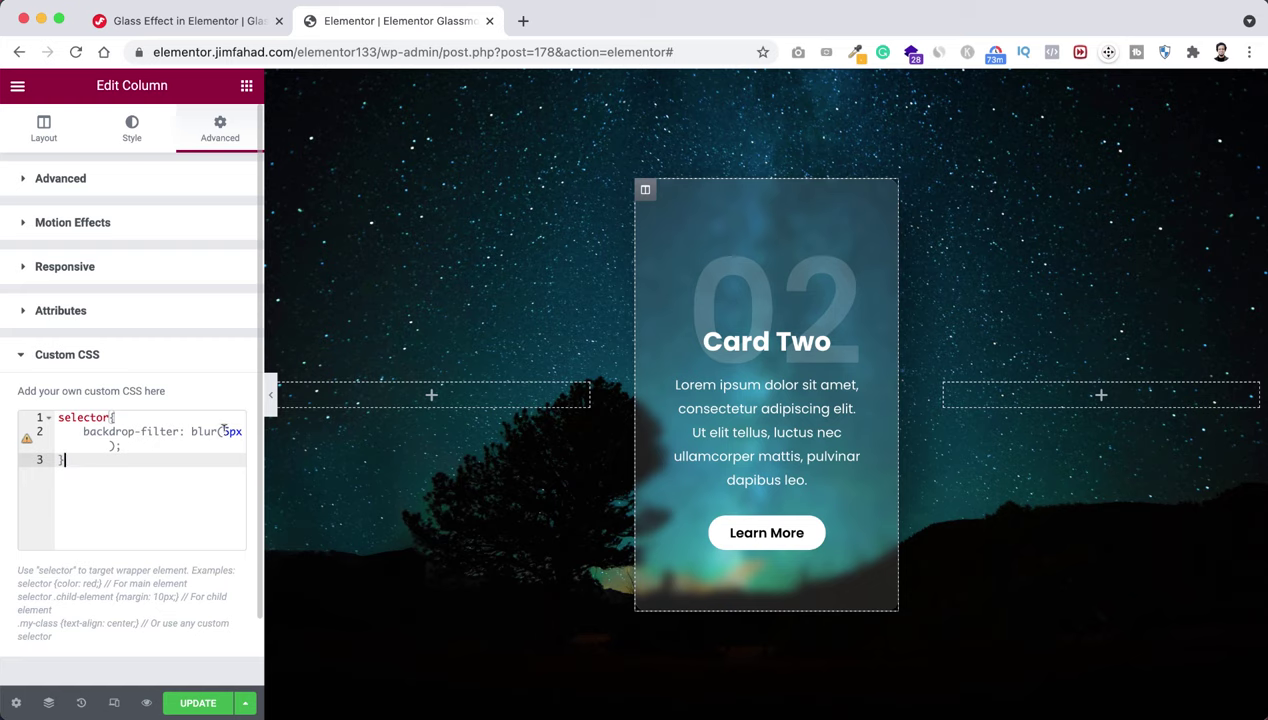
# Try a 10px backdrop blur in the card column's custom CSS, and restore the value to 5px.
pyautogui.moveTo(223, 431); pyautogui.dragTo(227, 431)
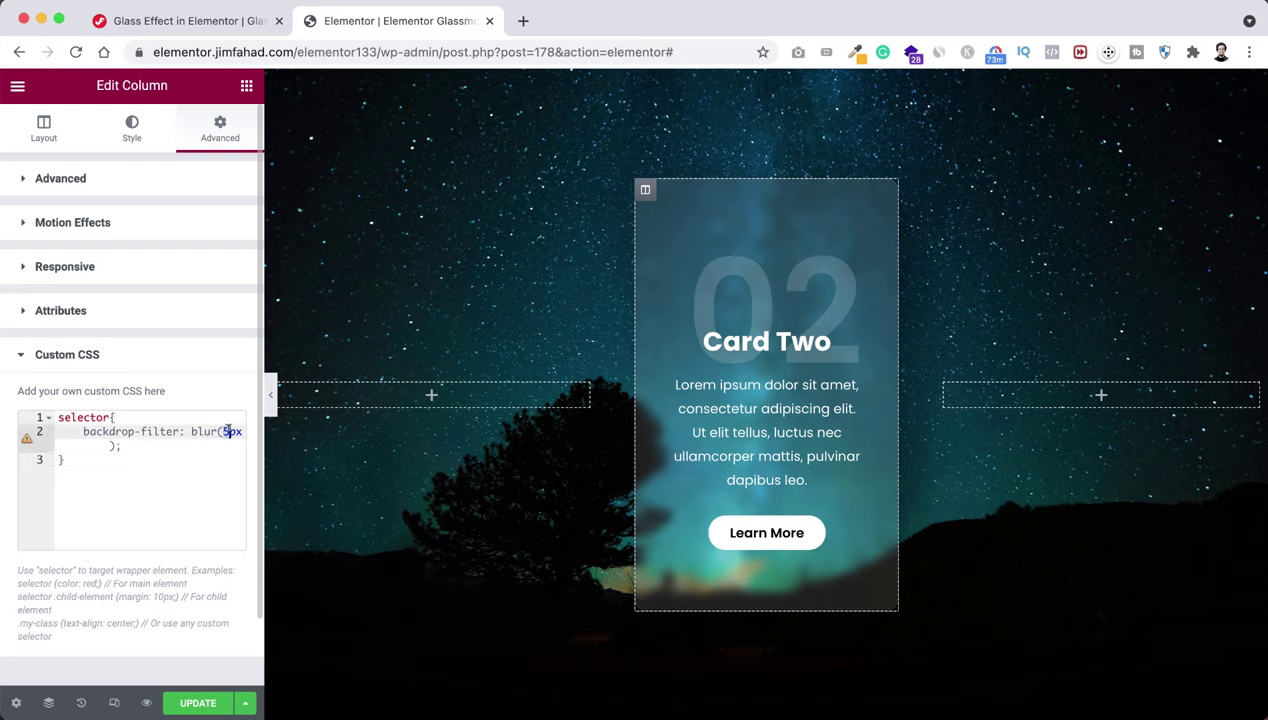
pyautogui.write('10')
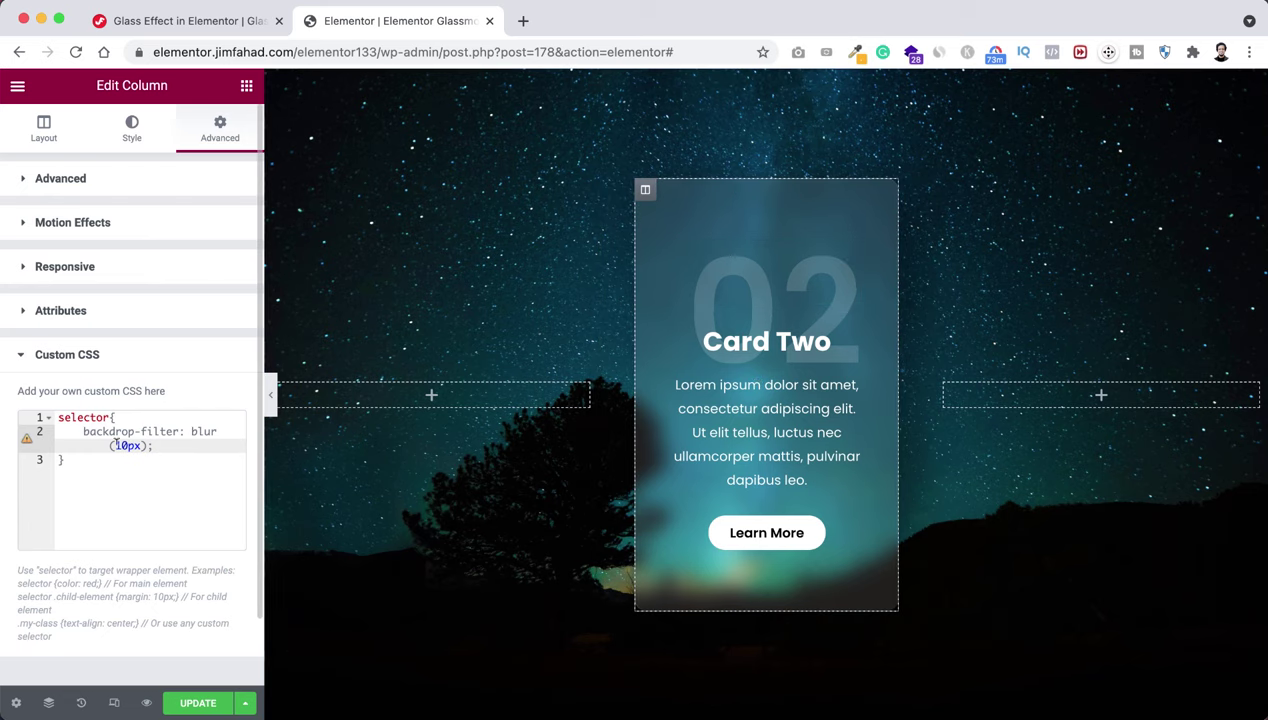
pyautogui.moveTo(114, 446); pyautogui.dragTo(126, 446)
pyautogui.write('5')
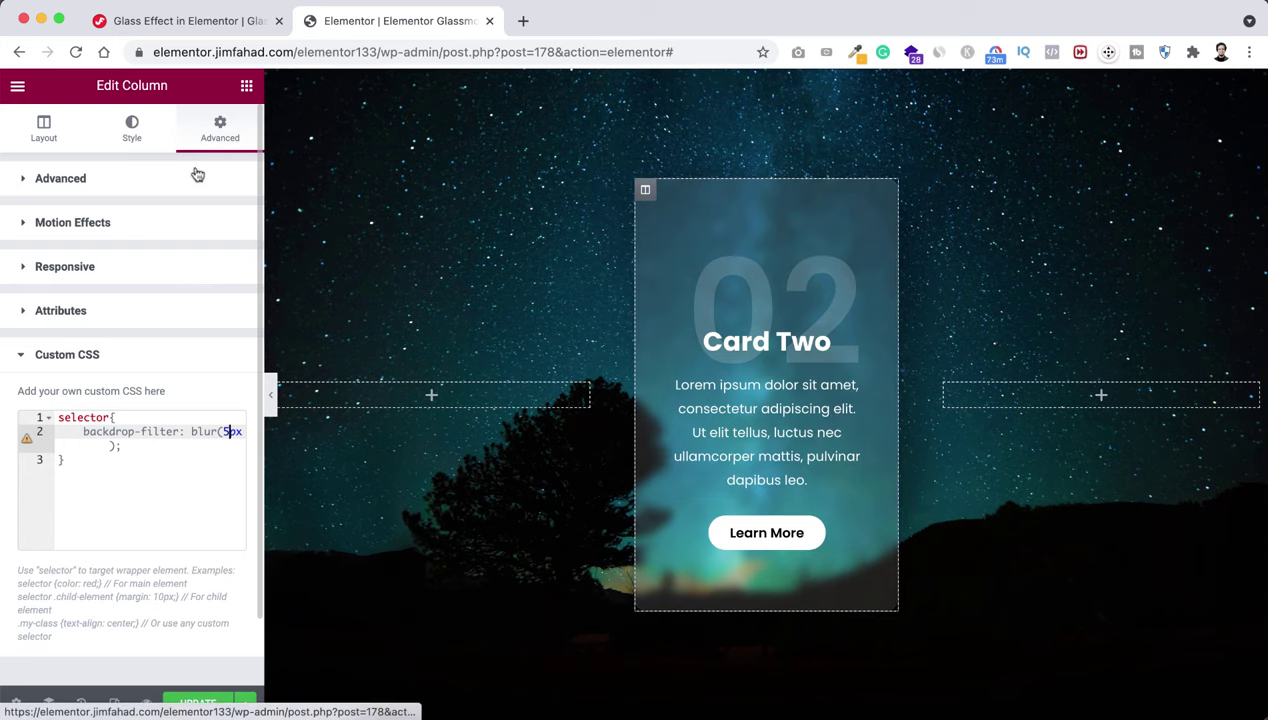
# Enable mouse effects on the card column with a direct 3D Tilt at speed 3, and preview the tilt without the editing panel.
pyautogui.click(45, 228)
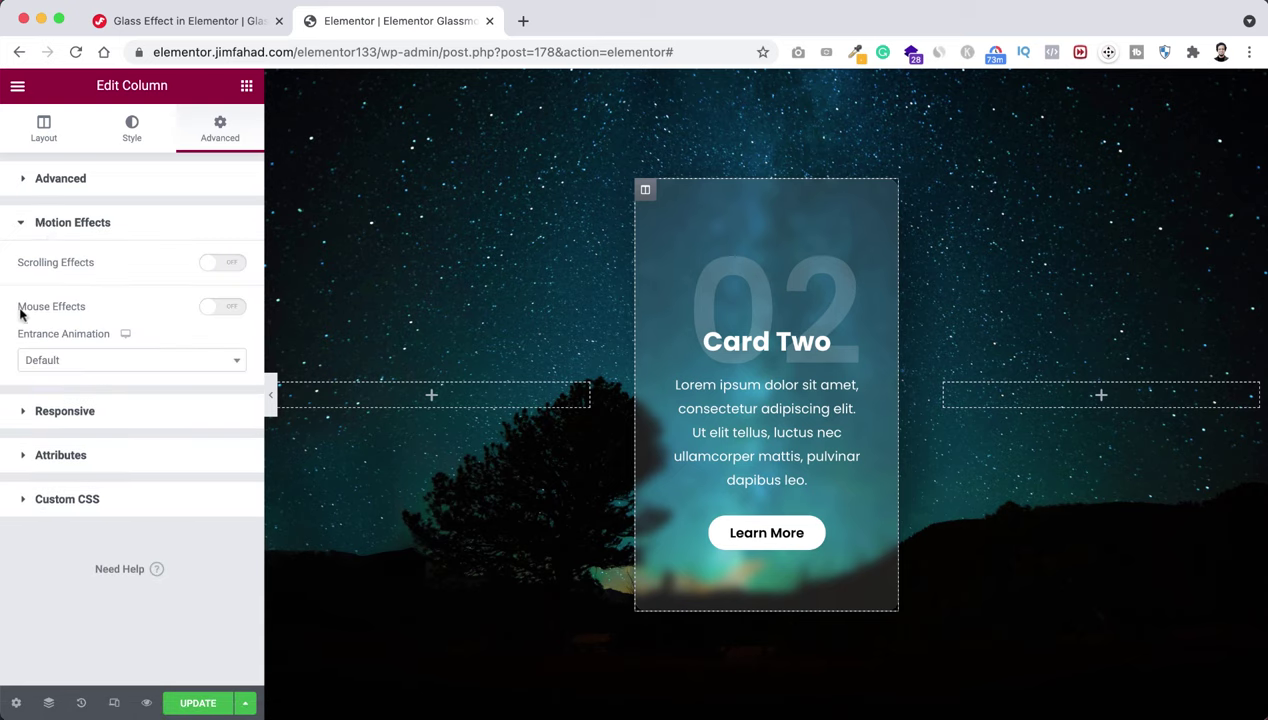
pyautogui.click(218, 307)
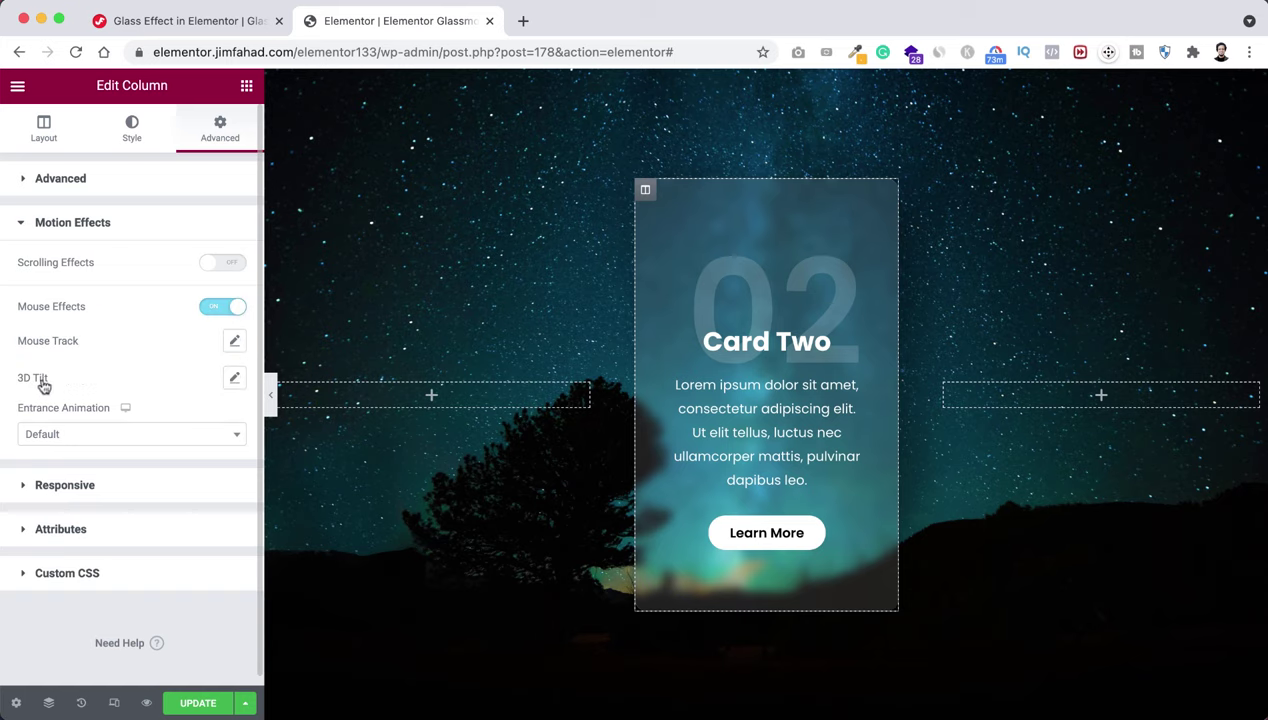
pyautogui.click(234, 378)
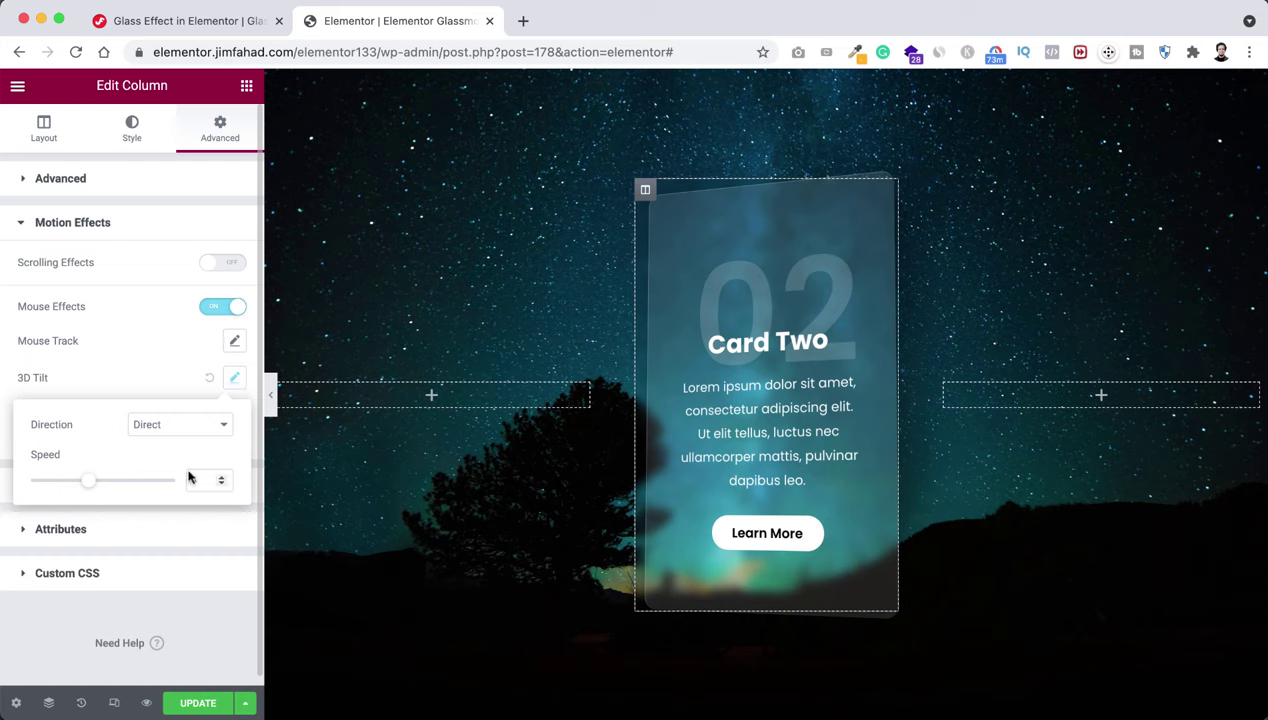
pyautogui.moveTo(91, 485); pyautogui.dragTo(74, 484)
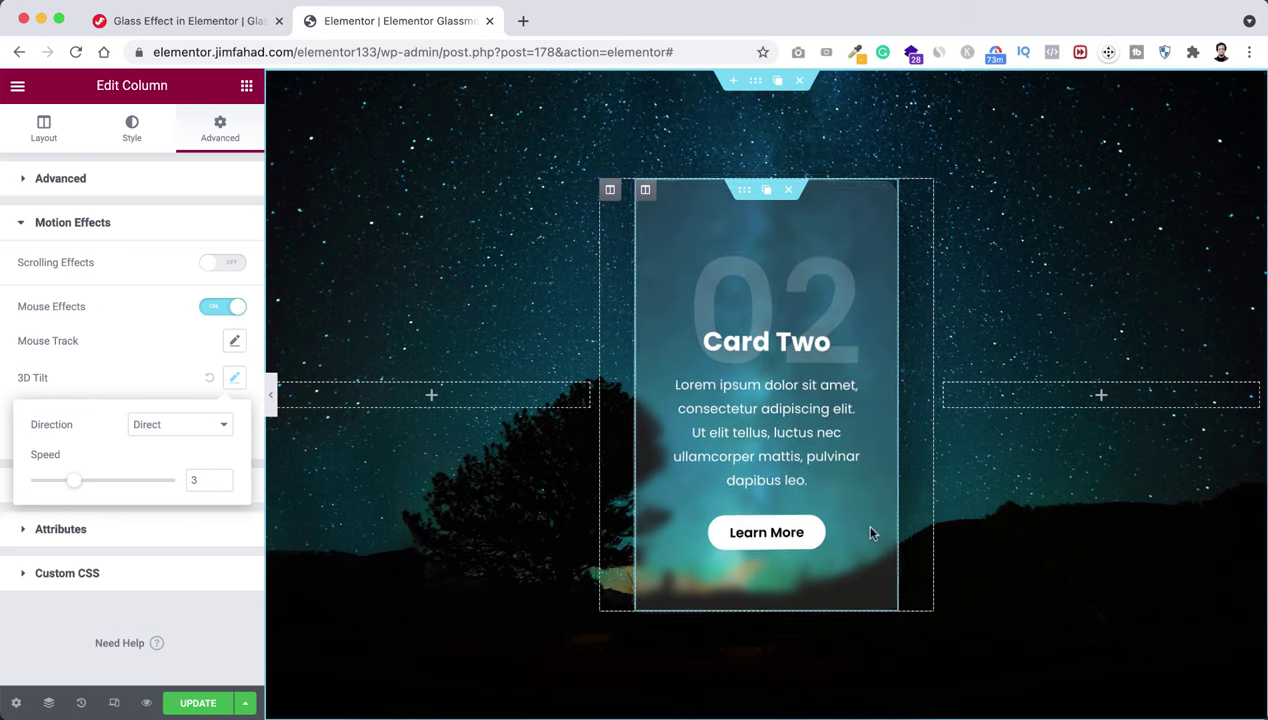
pyautogui.click(272, 399)
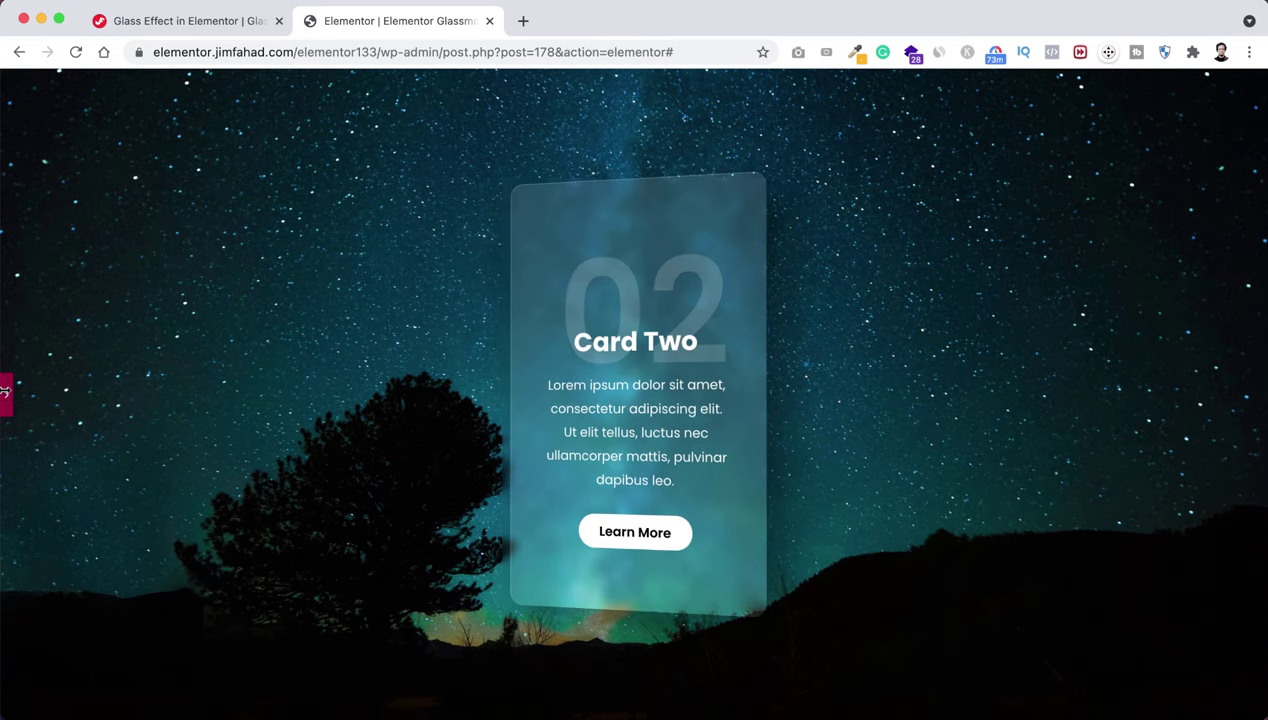
pyautogui.click(6, 395)
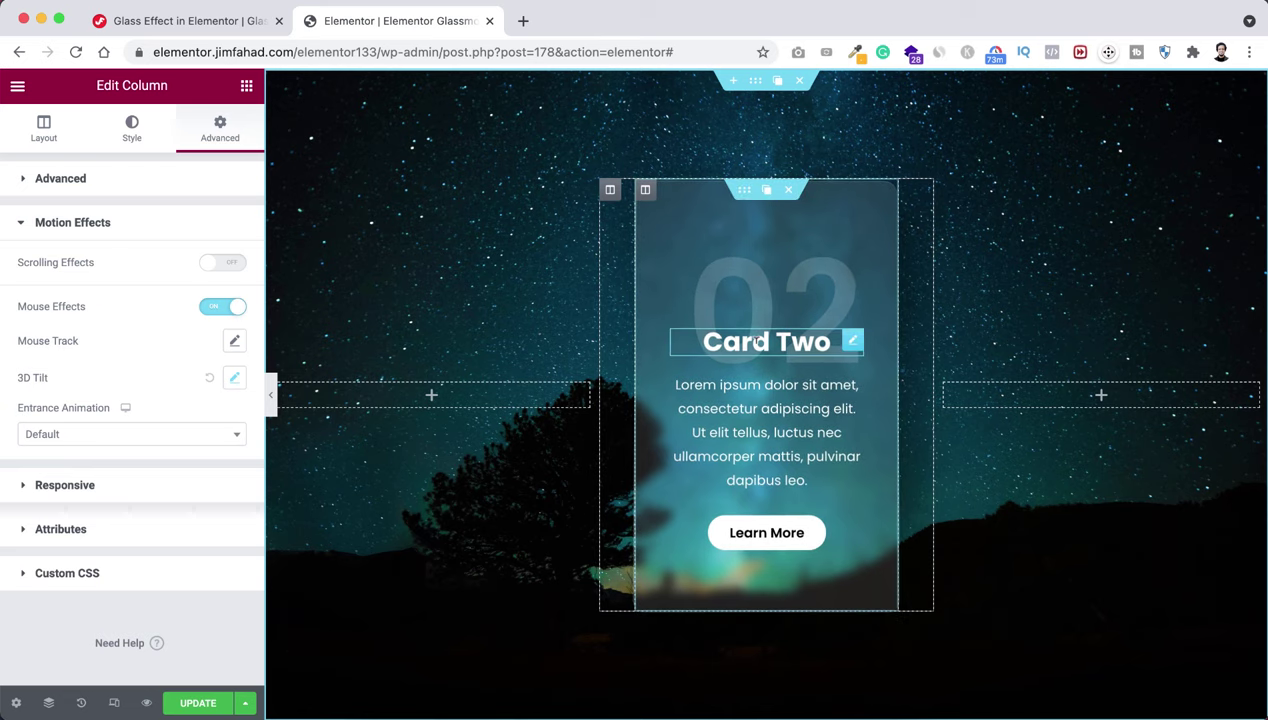
# Delete the two empty outer columns on either side of the Card Two column.
pyautogui.moveTo(652, 205)
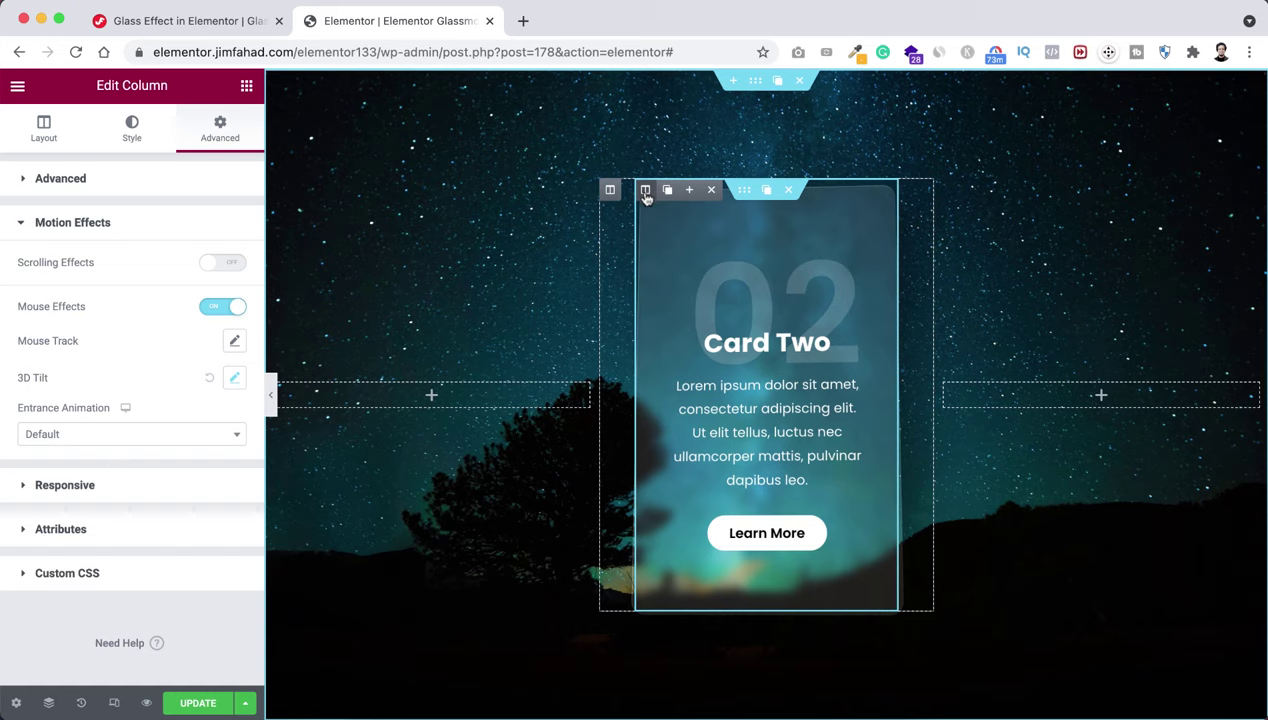
pyautogui.moveTo(609, 196)
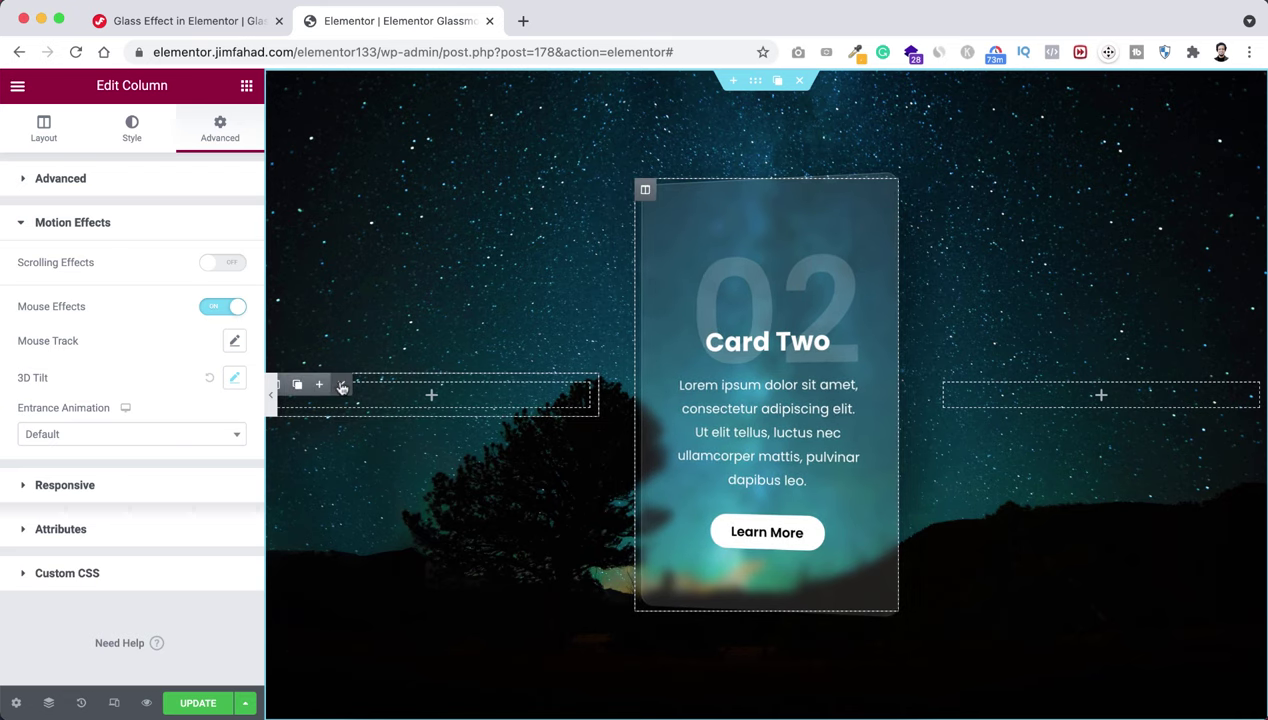
pyautogui.click(340, 385)
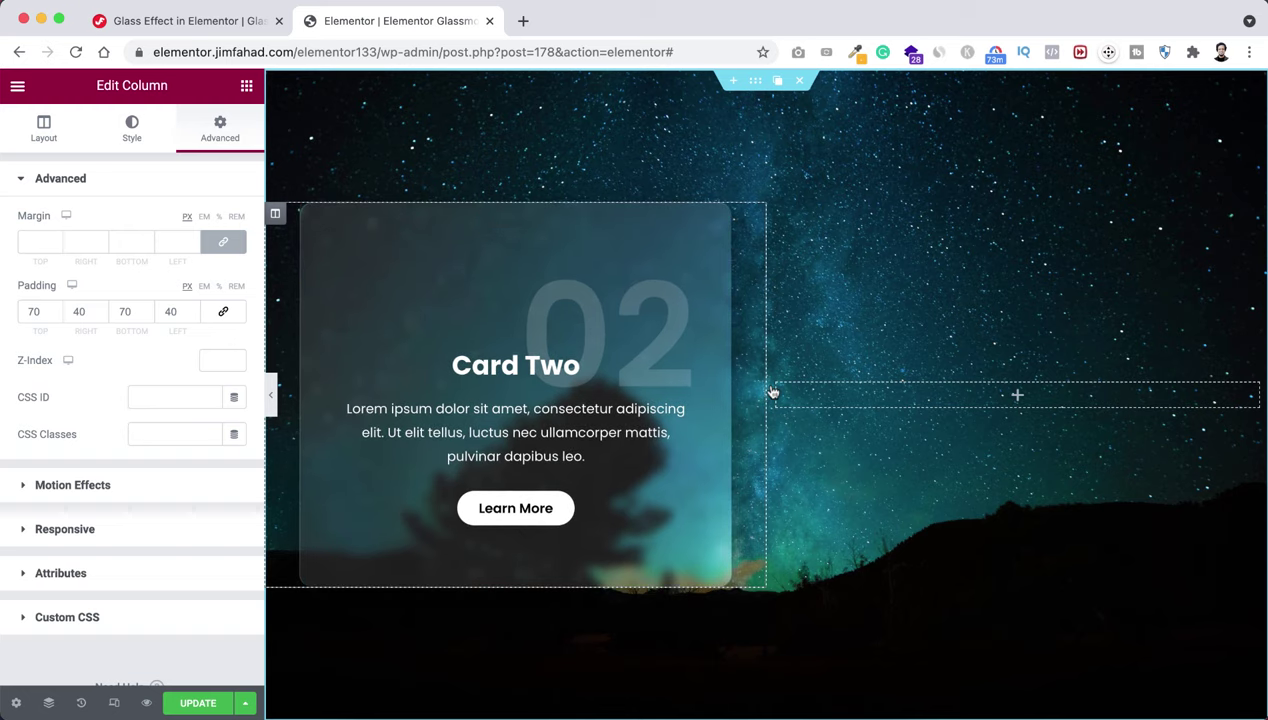
pyautogui.moveTo(779, 390)
pyautogui.click(840, 384)
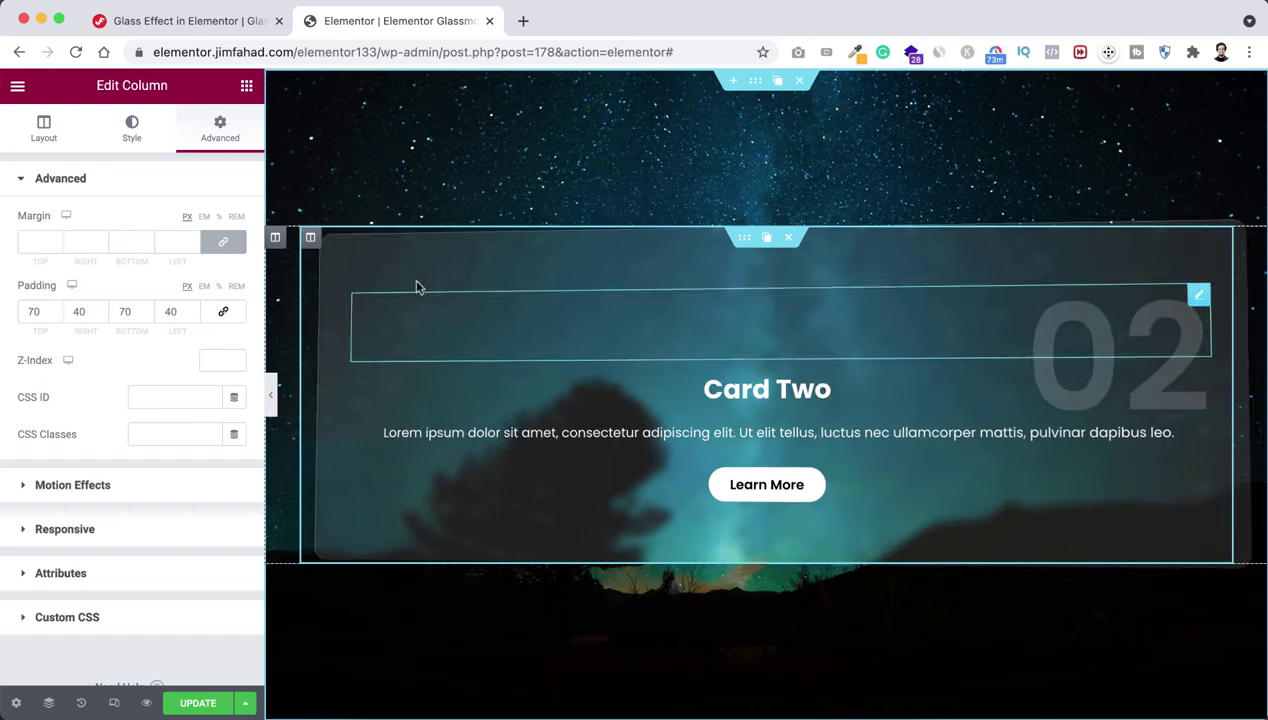
# Duplicate the outer column containing Card Two twice to make a row of three cards.
pyautogui.moveTo(279, 241)
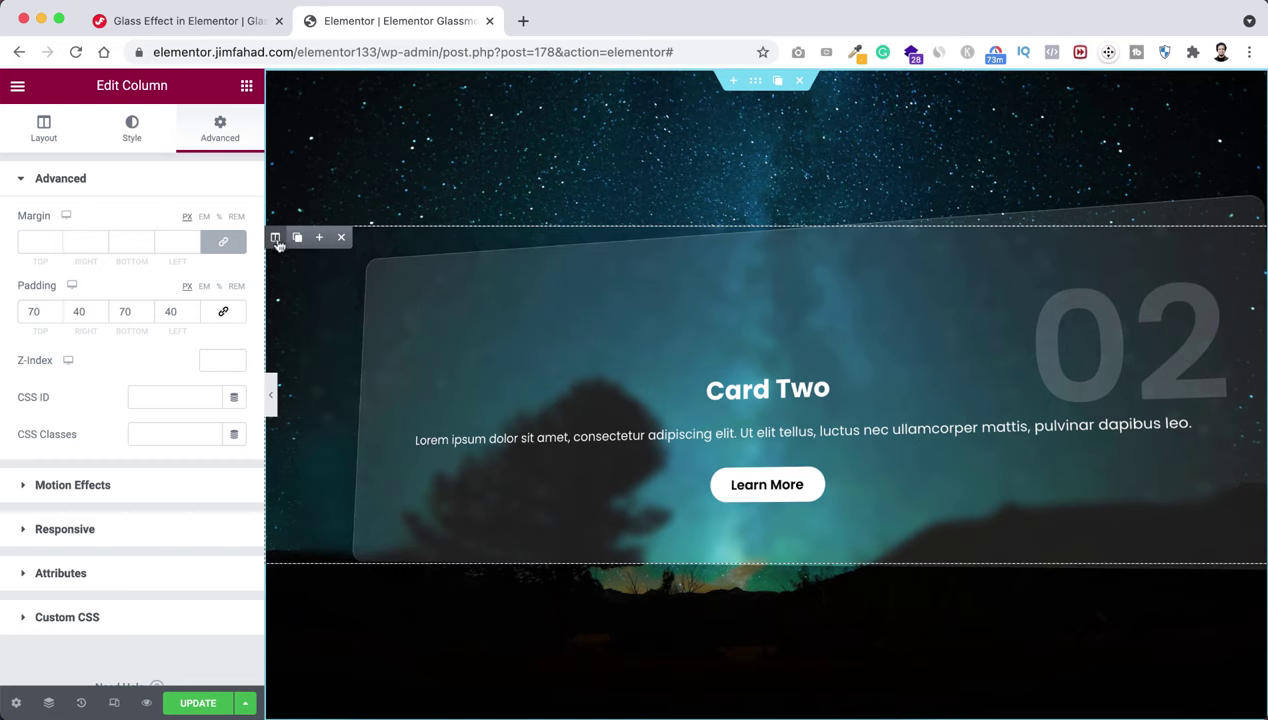
pyautogui.rightClick(279, 241)
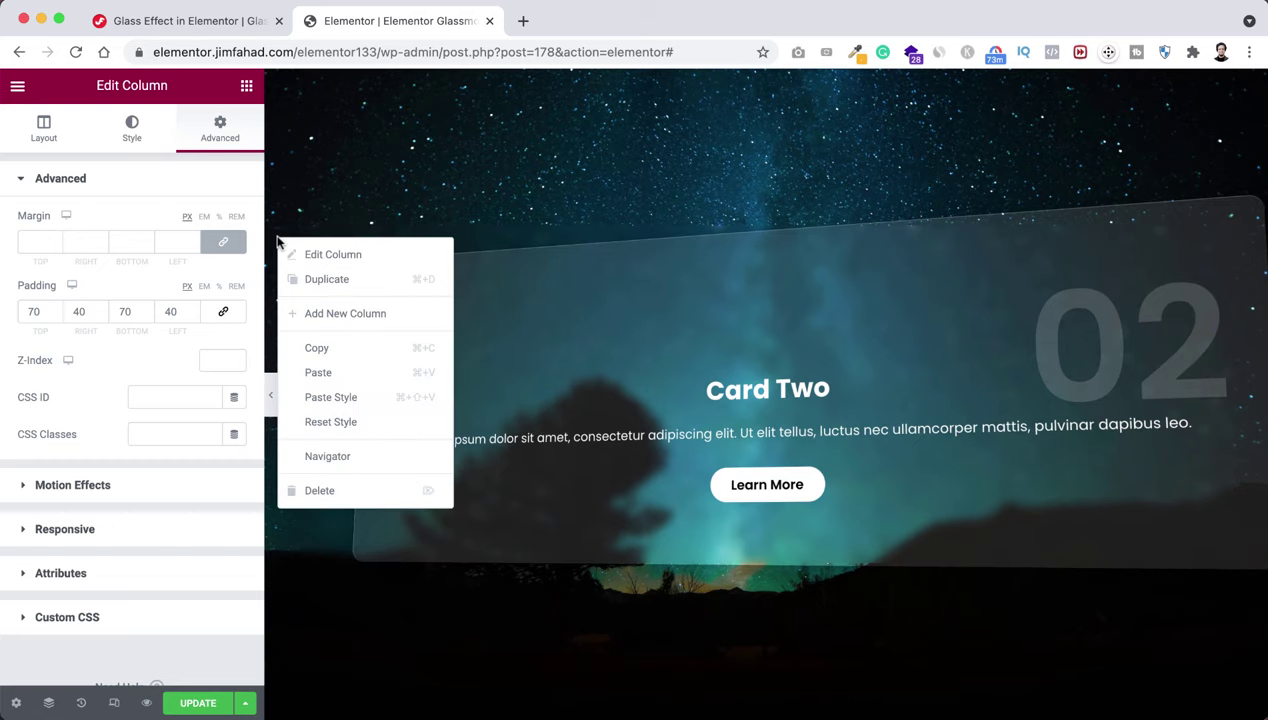
pyautogui.click(326, 280)
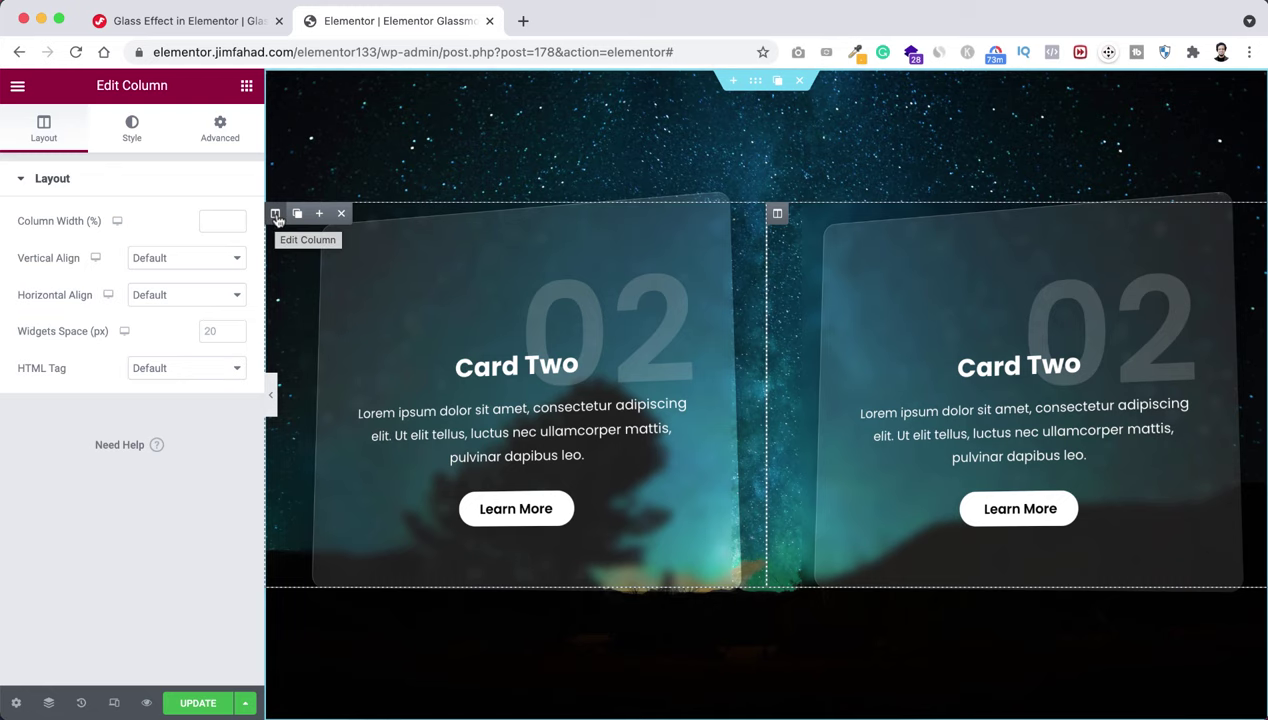
pyautogui.rightClick(277, 218)
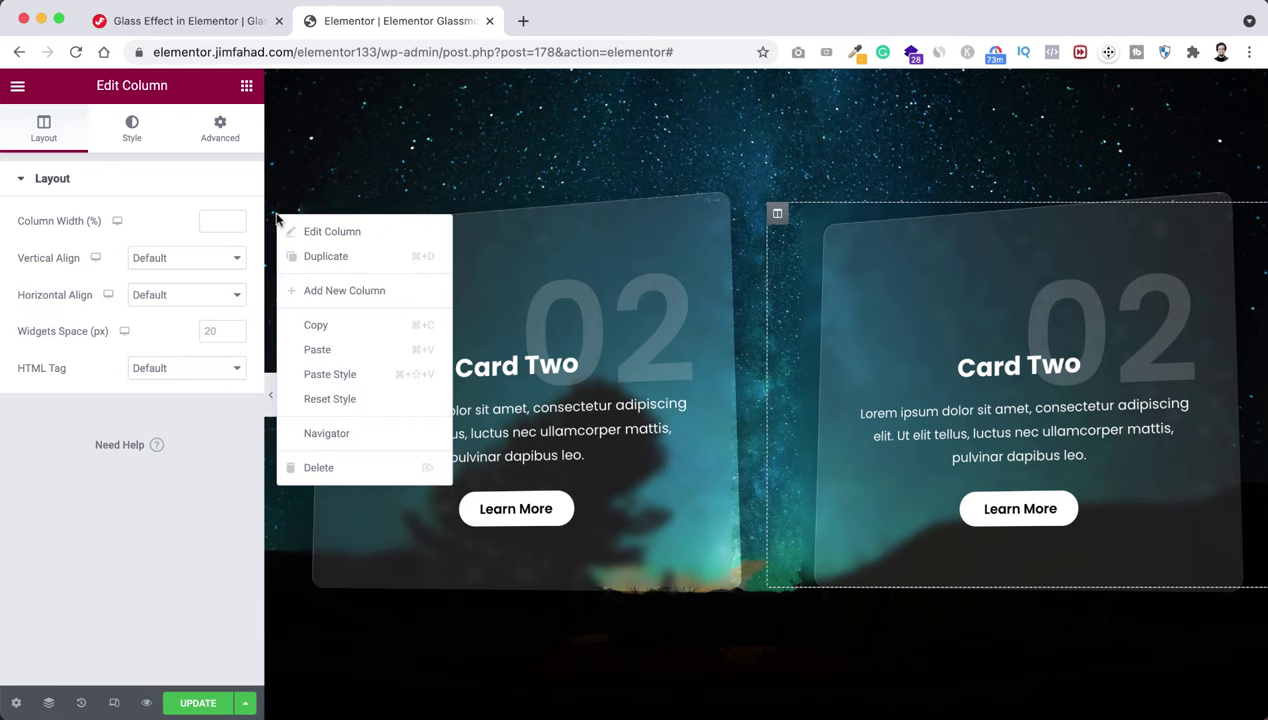
pyautogui.click(321, 262)
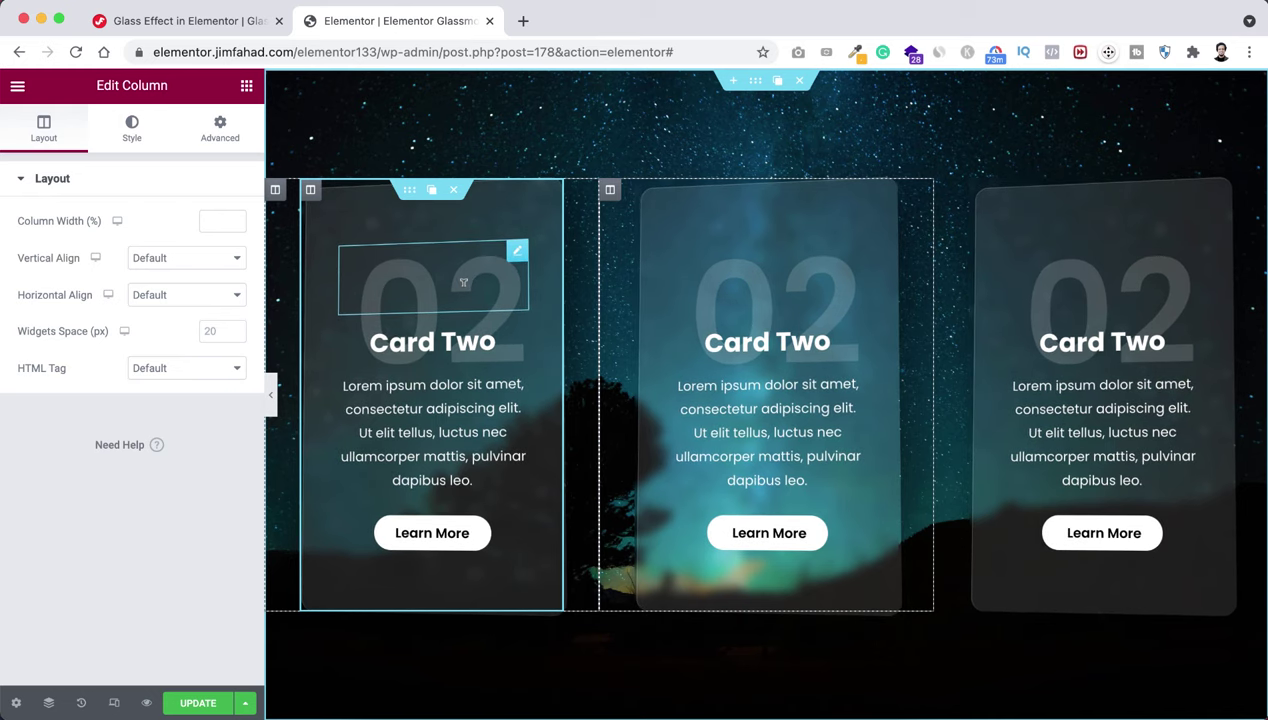
# Change the first card's number to 01 and its title to Card One.
pyautogui.click(460, 281)
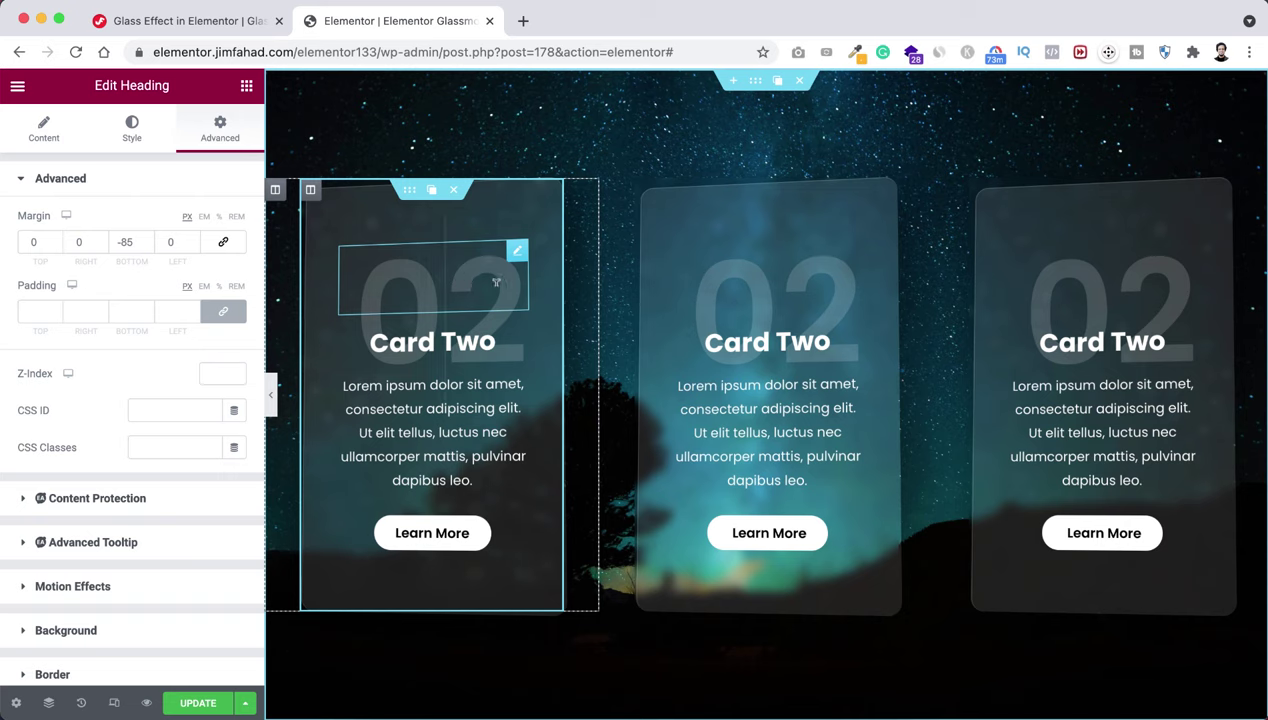
pyautogui.doubleClick(496, 283)
pyautogui.write('1')
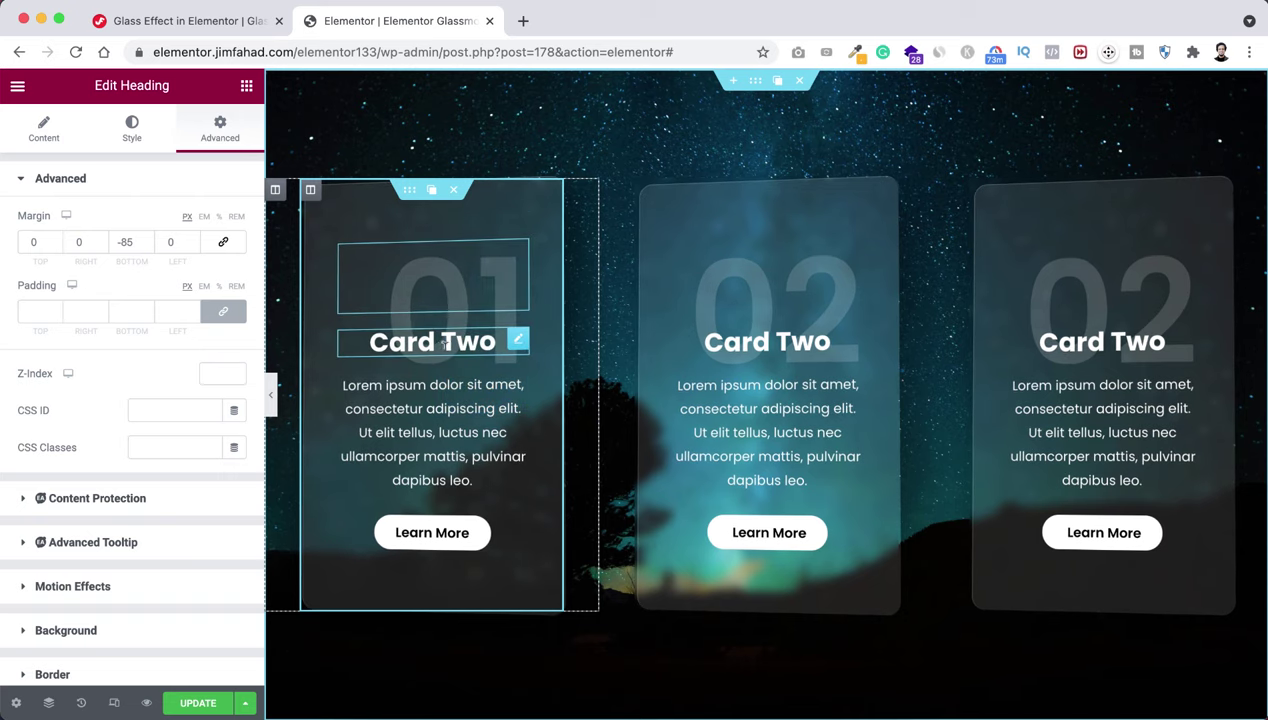
pyautogui.doubleClick(479, 338)
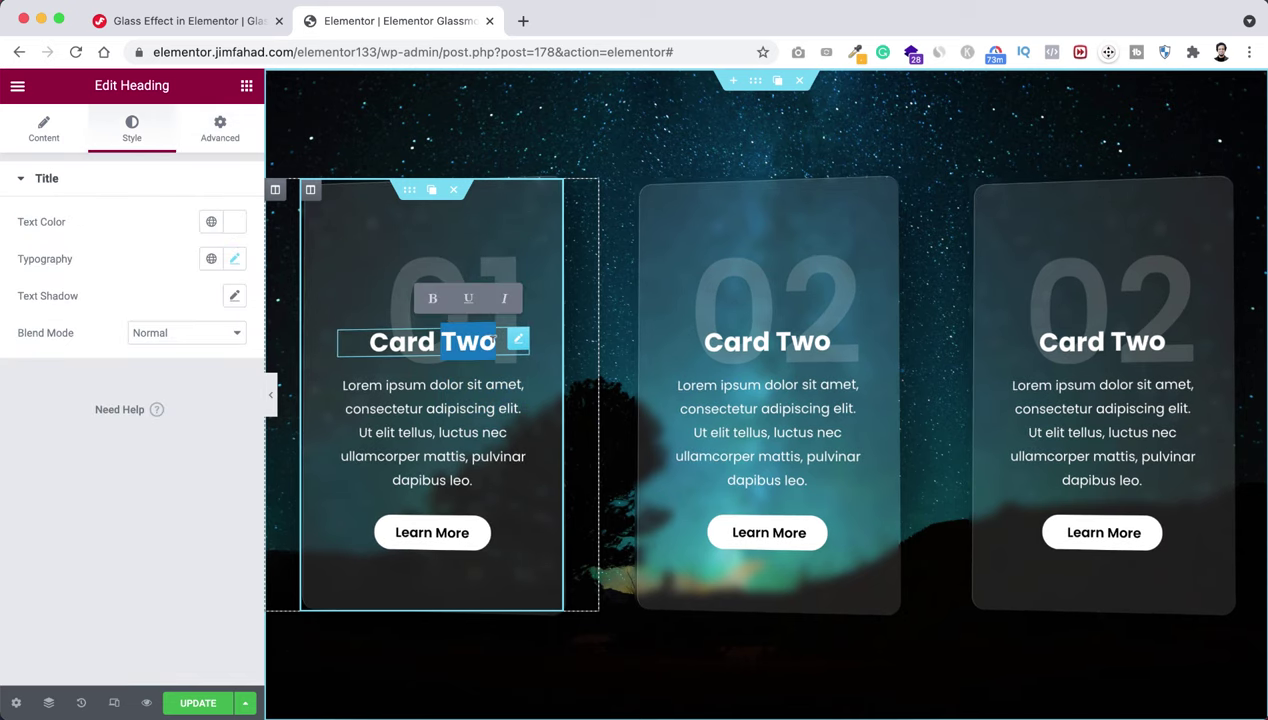
pyautogui.write('One')
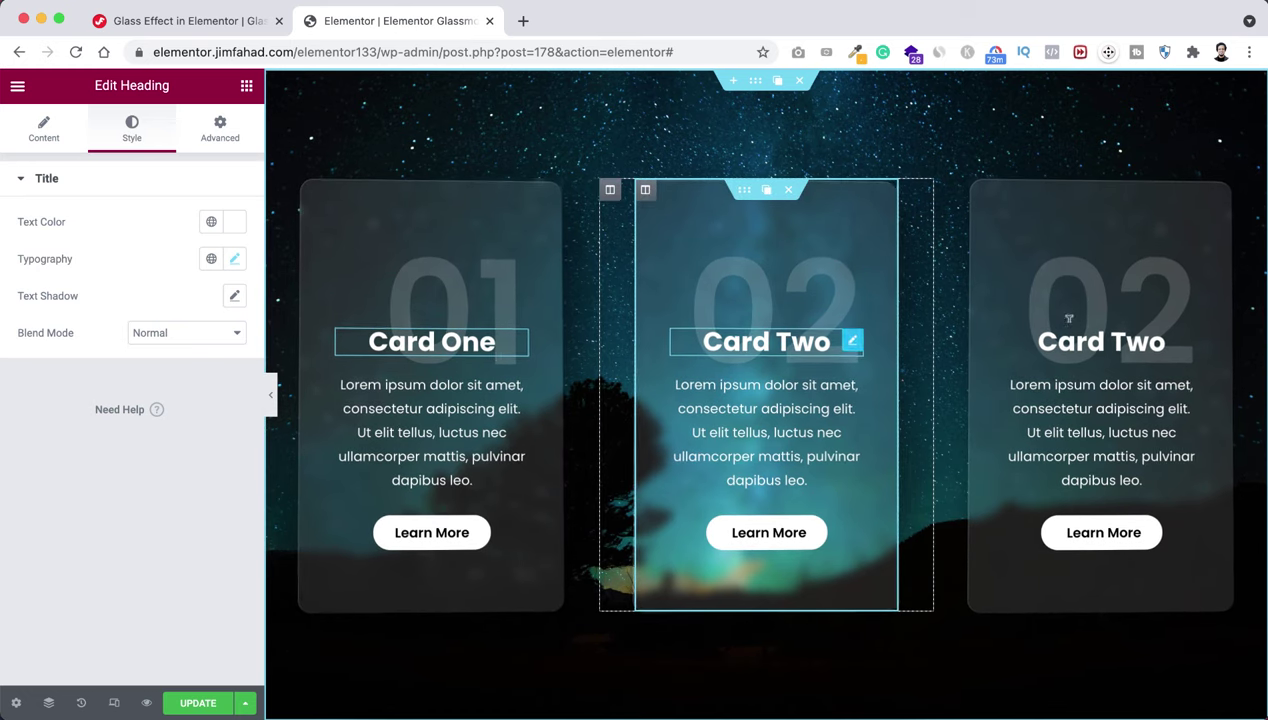
# Change the third card's number to 03 and its title to Card Three, and save the page.
pyautogui.click(1110, 288)
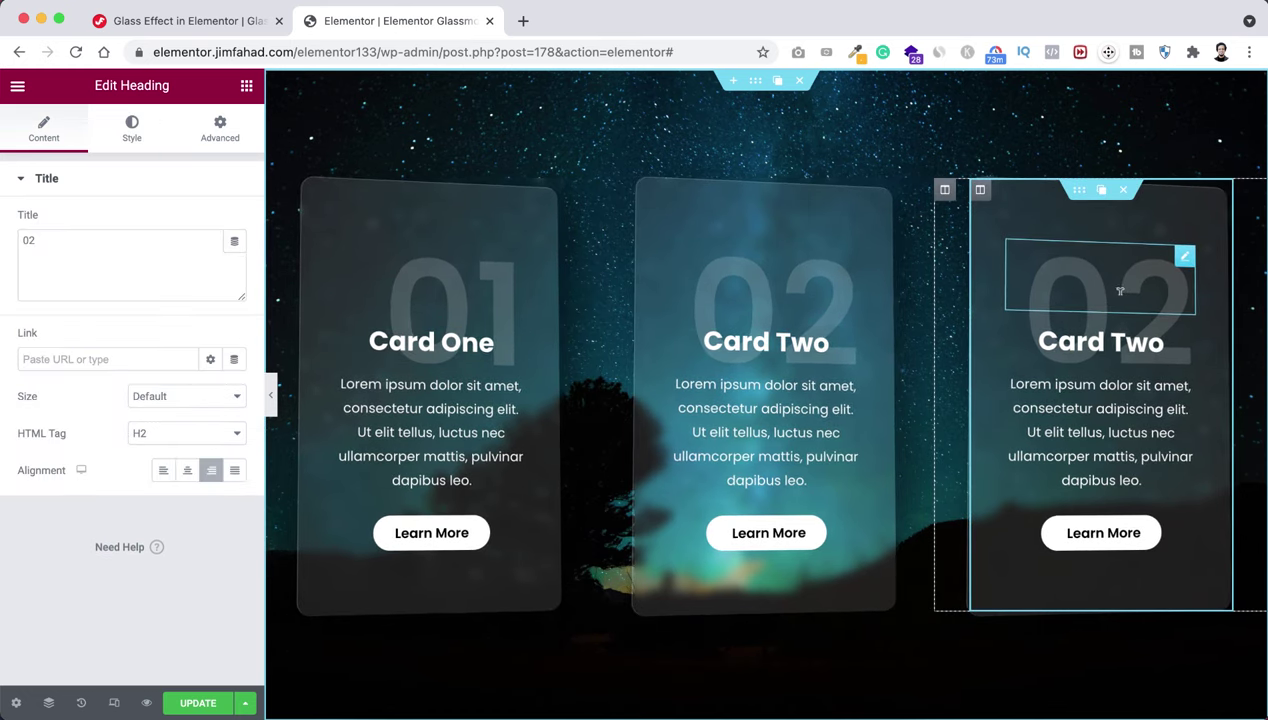
pyautogui.moveTo(1135, 289); pyautogui.dragTo(1167, 294)
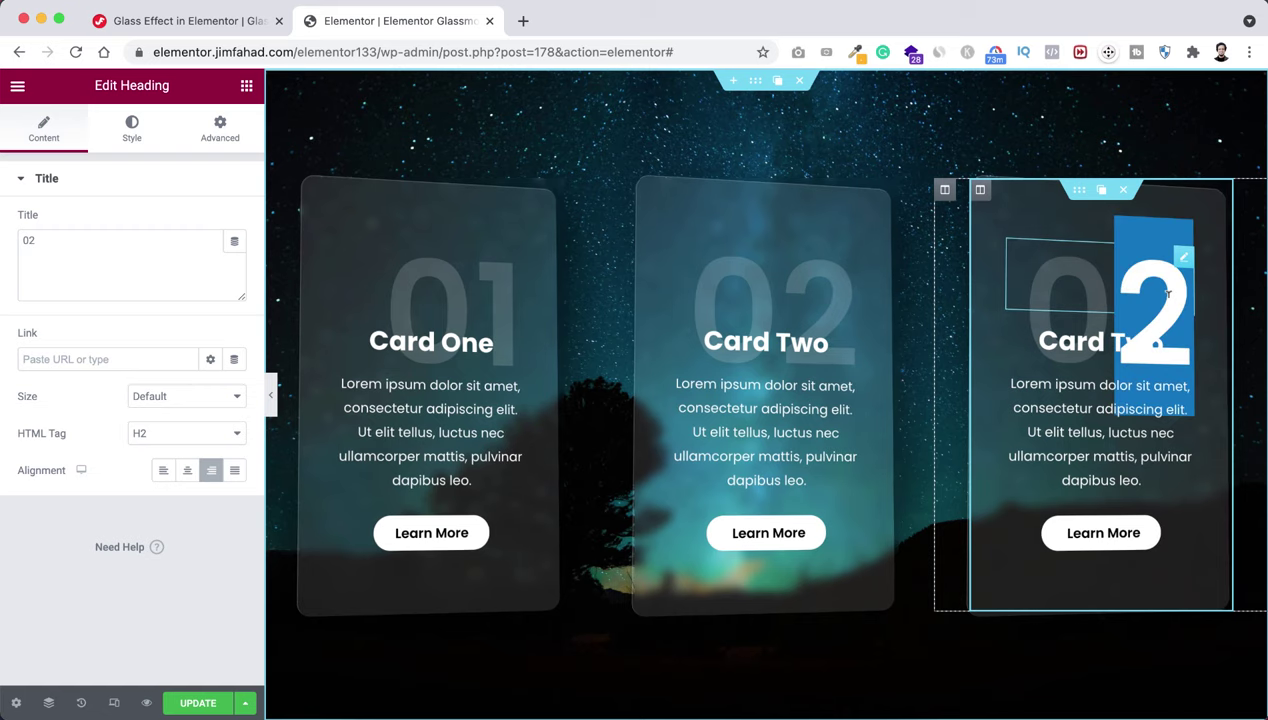
pyautogui.write('3')
pyautogui.click(1121, 343)
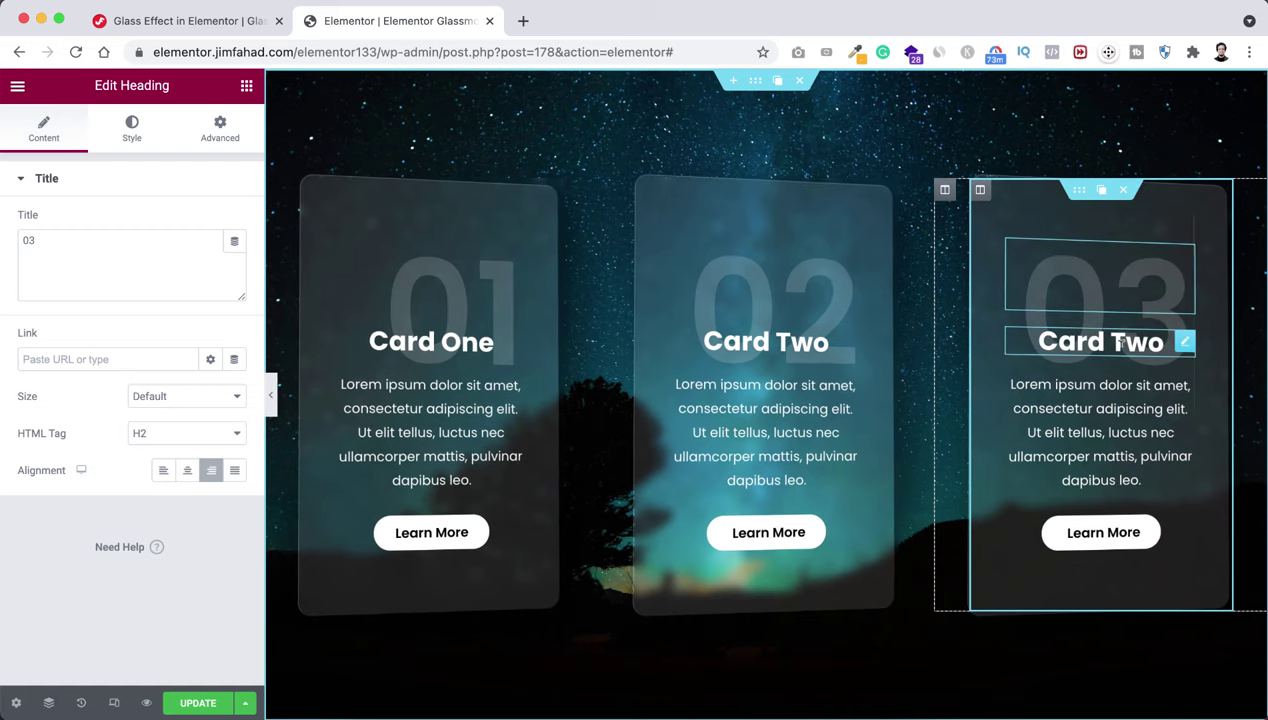
pyautogui.moveTo(1107, 341); pyautogui.dragTo(1163, 342)
pyautogui.write('Three')
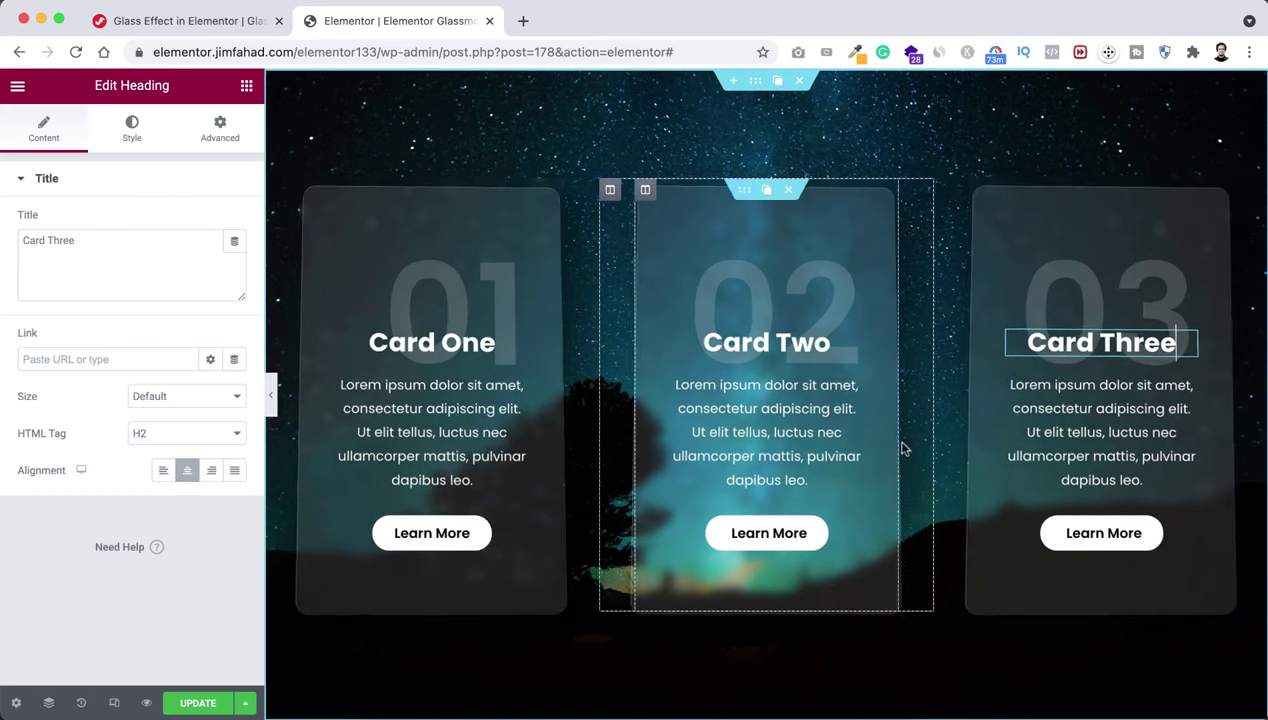
pyautogui.click(197, 703)
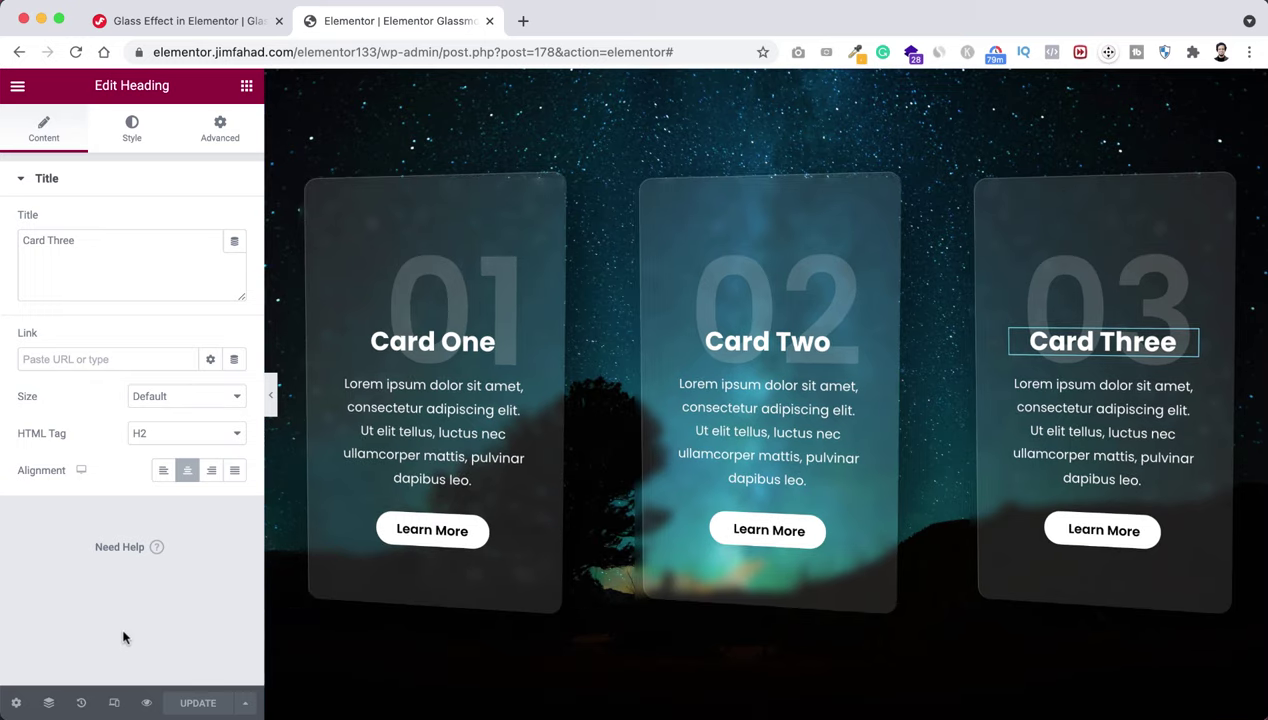
# In the mobile view, give the Card One inner section unlinked padding of 60 px at the top and bottom.
pyautogui.click(114, 702)
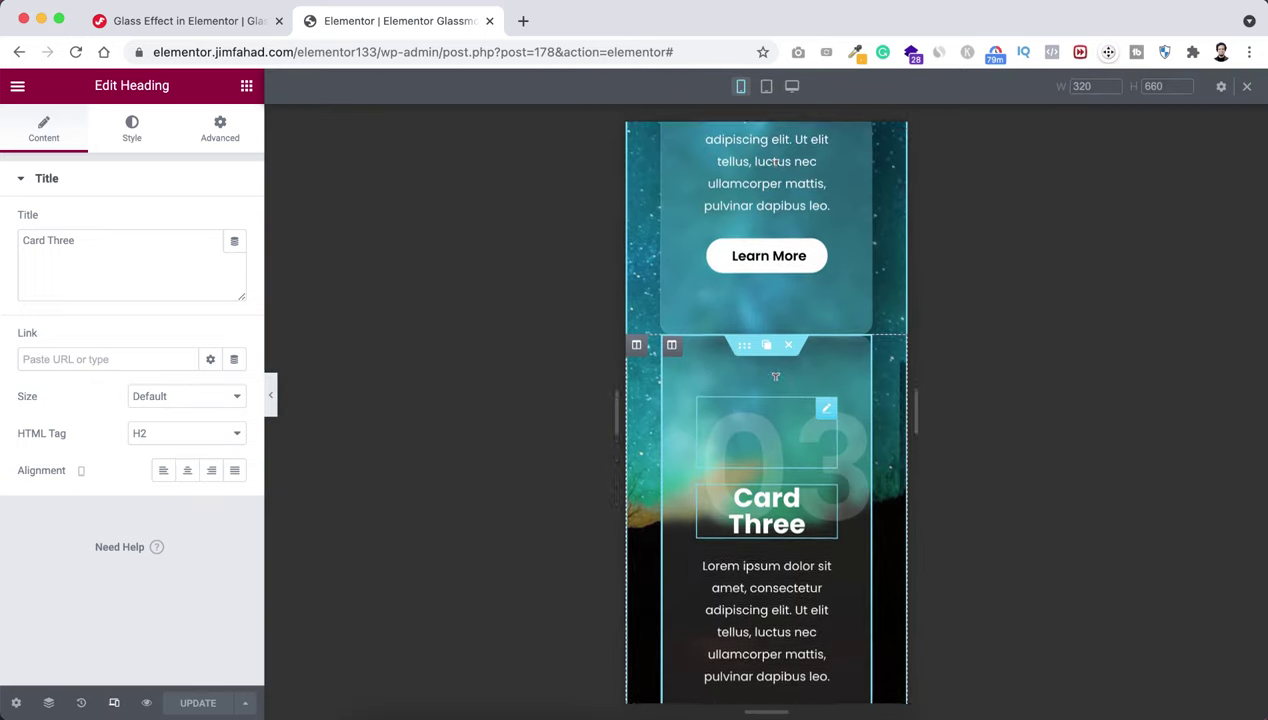
pyautogui.scroll(15, 775, 376)
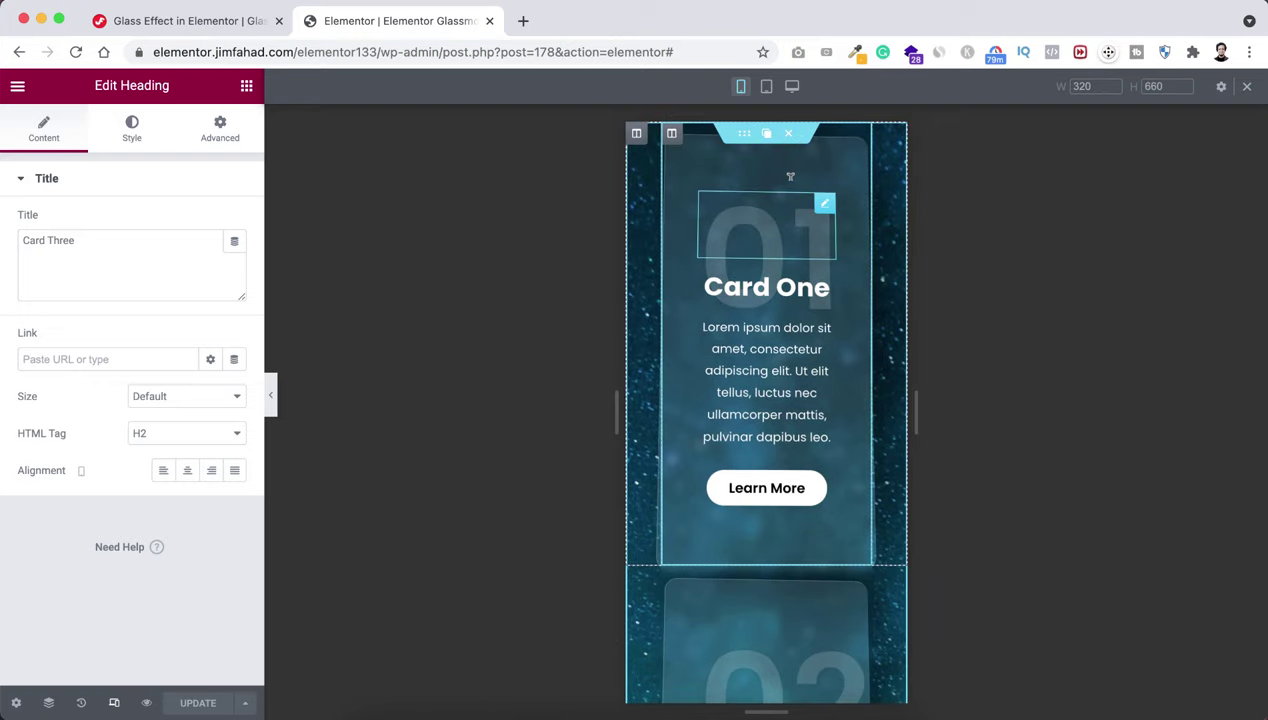
pyautogui.click(745, 136)
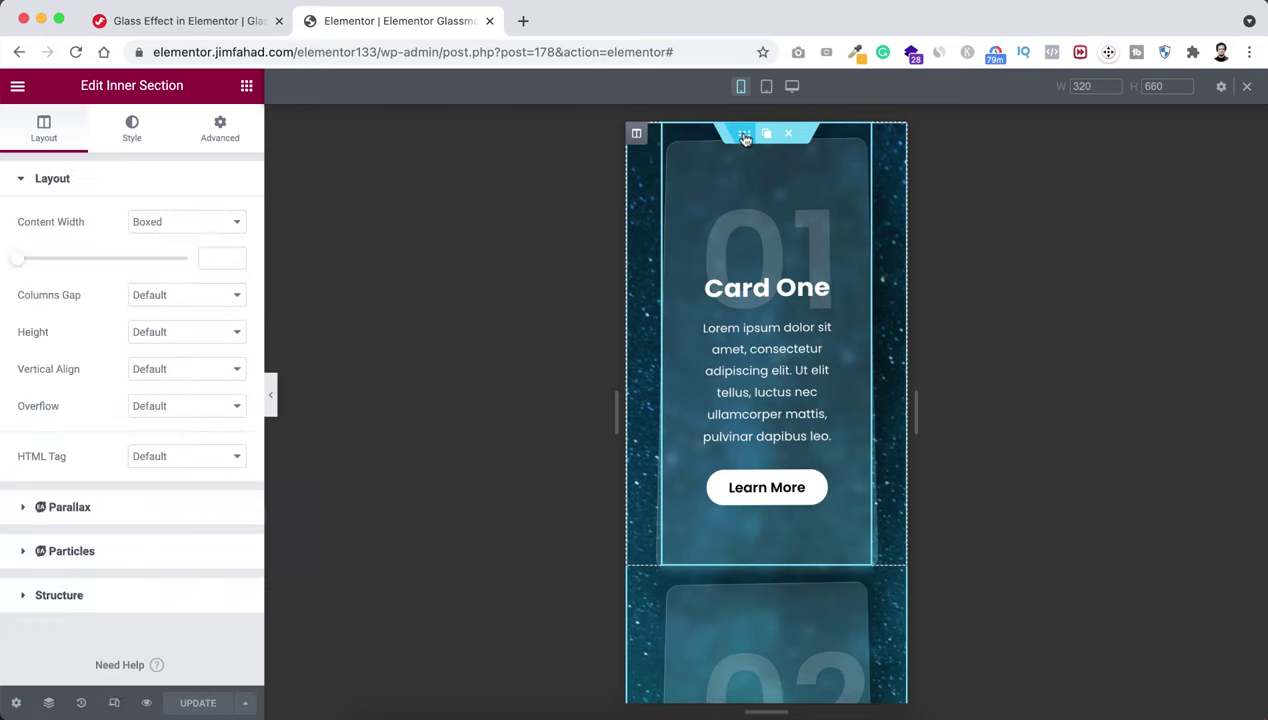
pyautogui.click(224, 130)
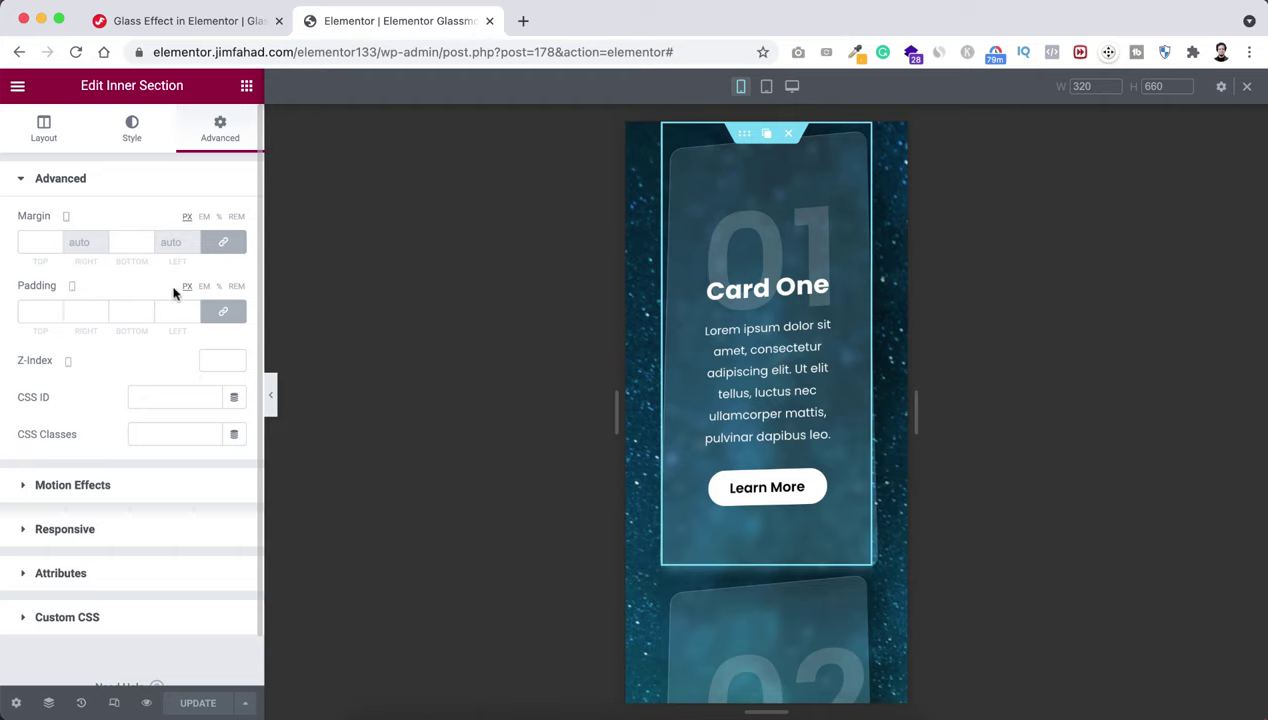
pyautogui.click(225, 312)
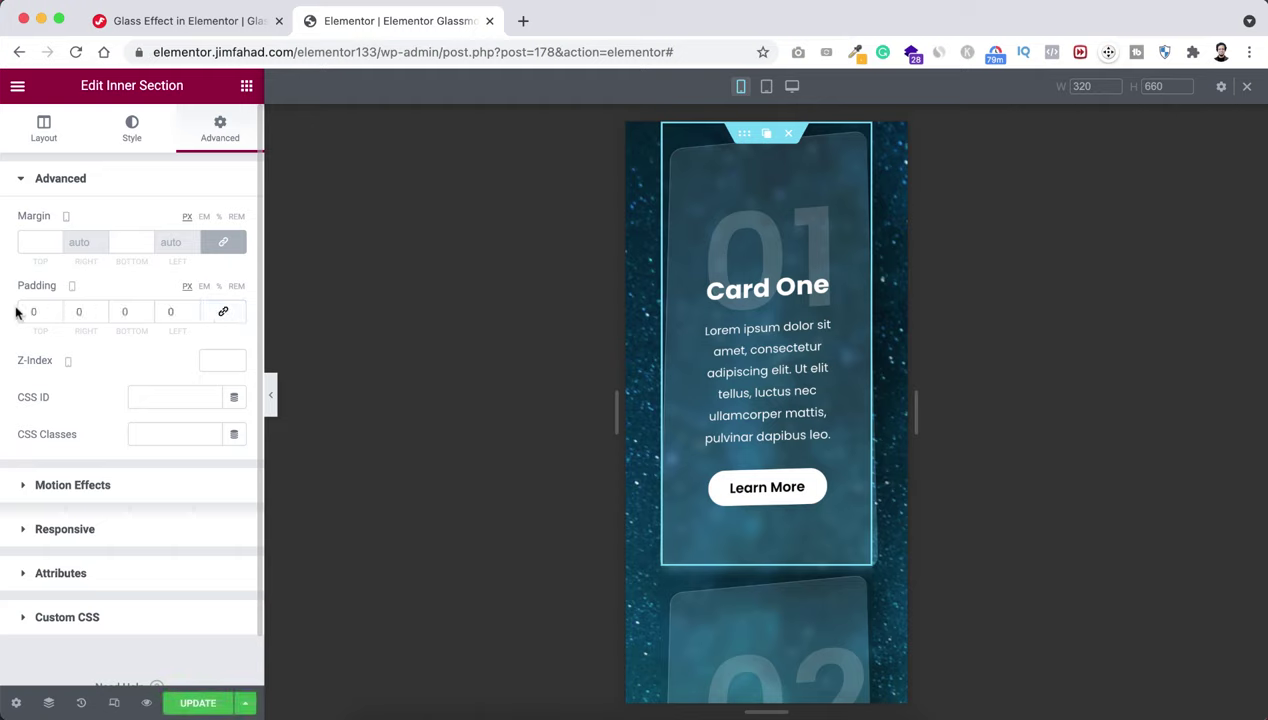
pyautogui.write('60')
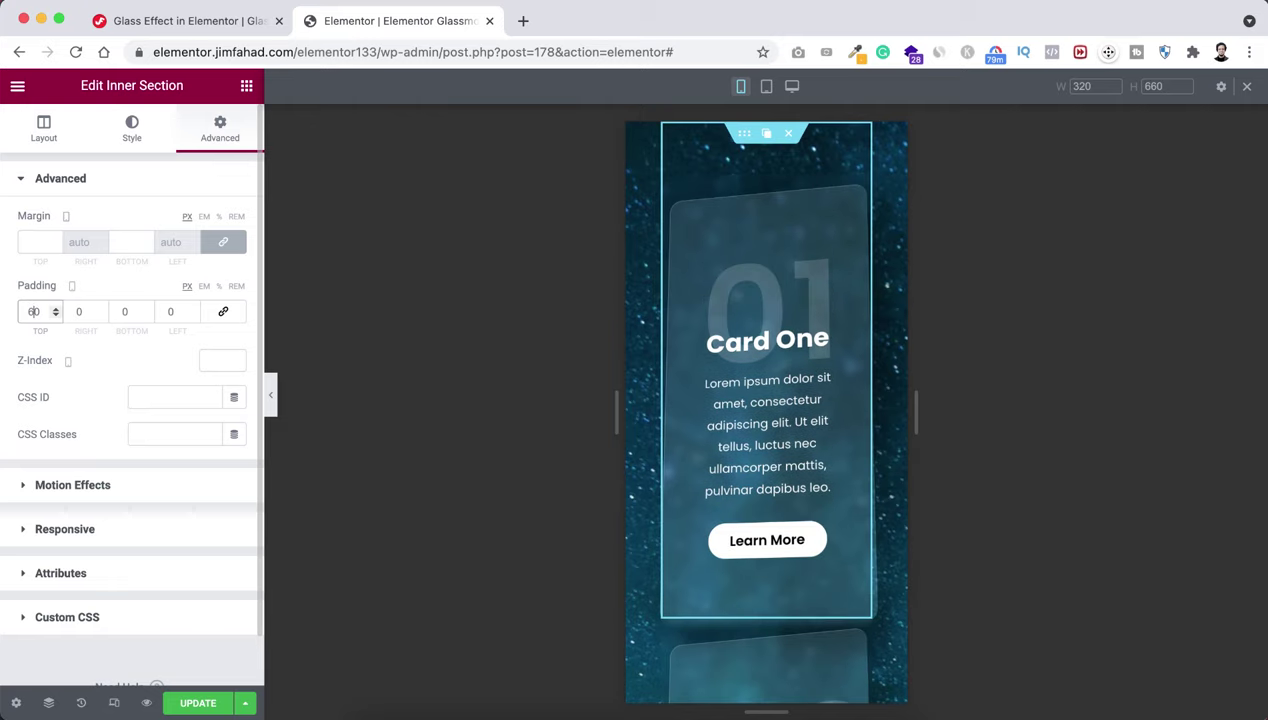
pyautogui.doubleClick(122, 311)
pyautogui.write('60')
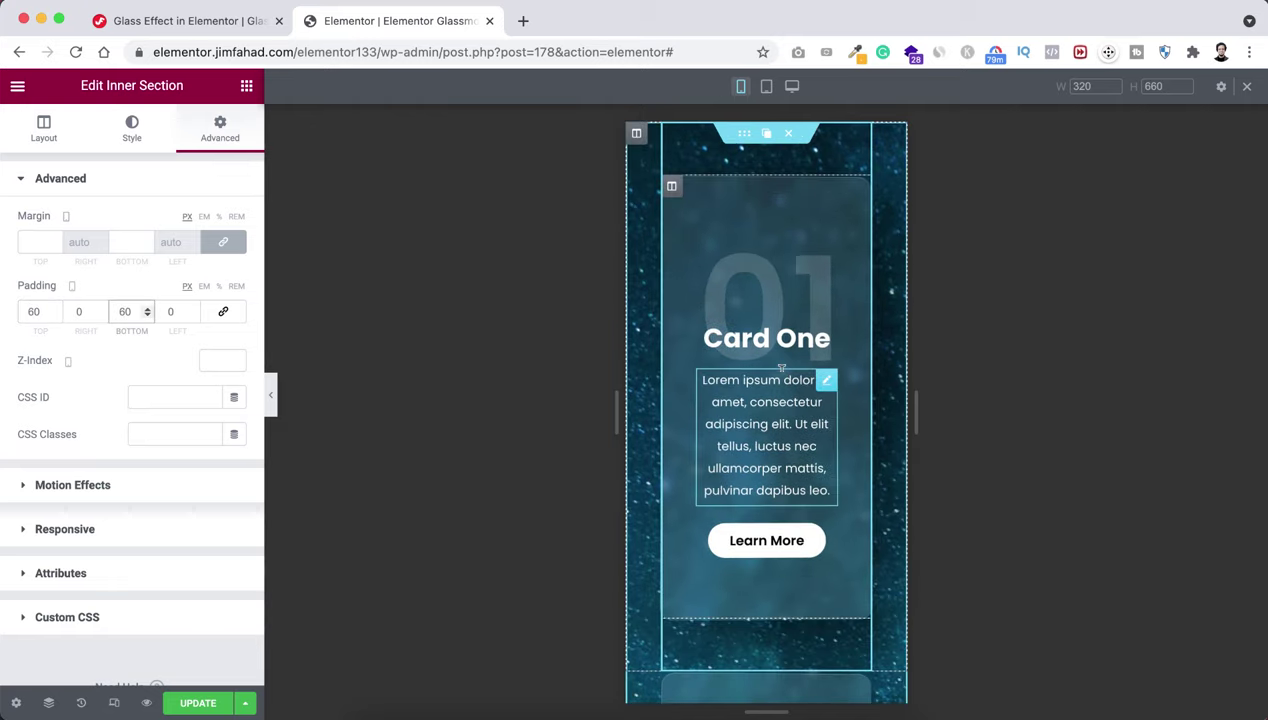
# Set the bottom padding of the Card Two inner section to 60 px for mobile, with the padding values unlinked.
pyautogui.scroll(-5, 790, 370)
pyautogui.moveTo(778, 370)
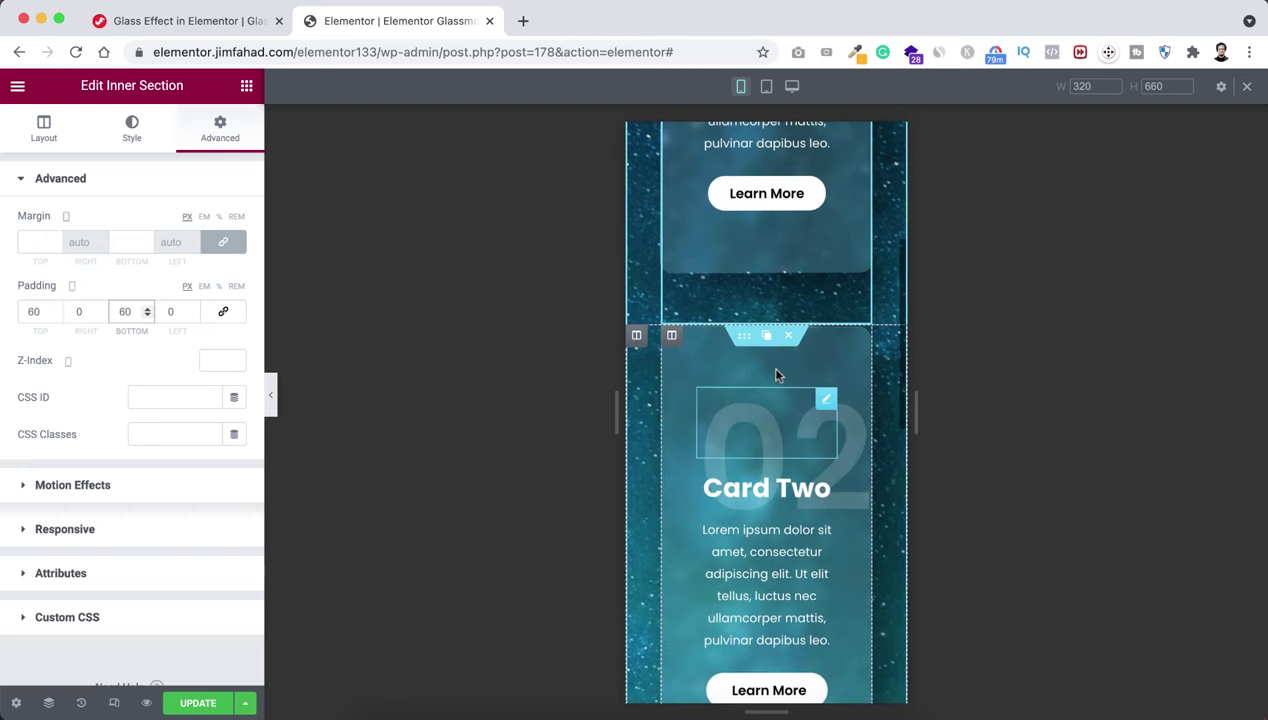
pyautogui.click(744, 342)
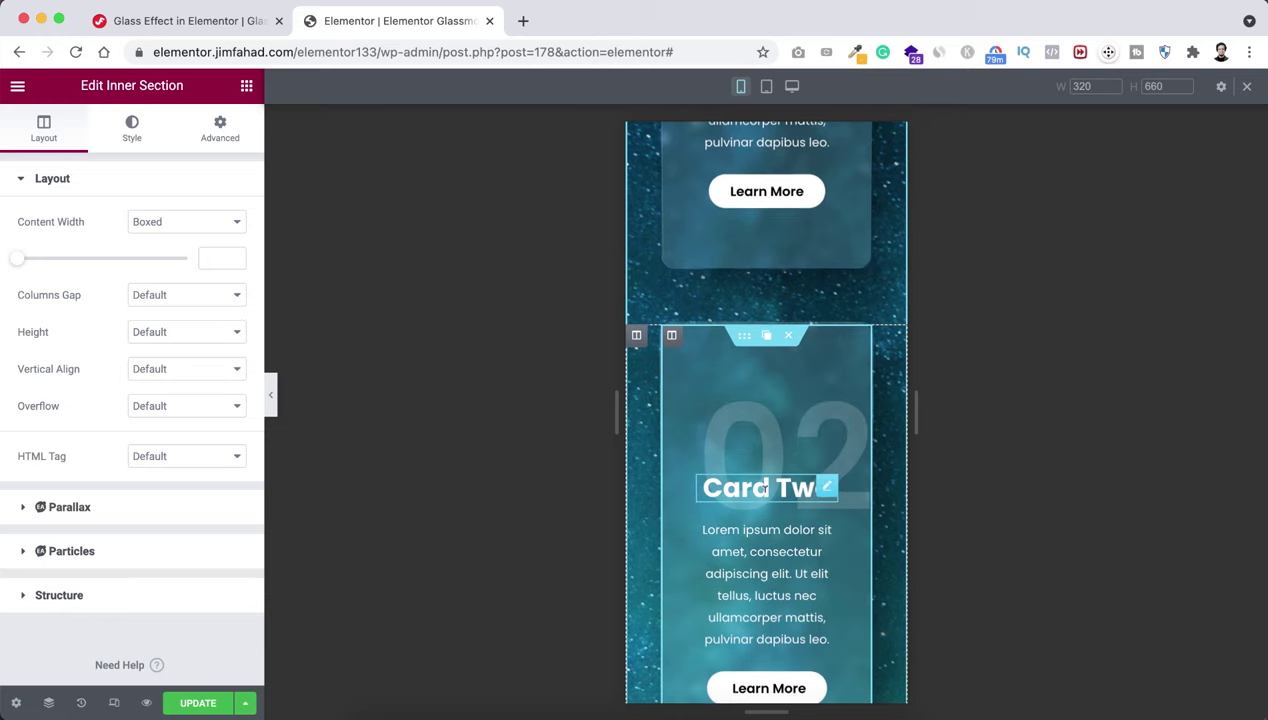
pyautogui.scroll(-3, 758, 415)
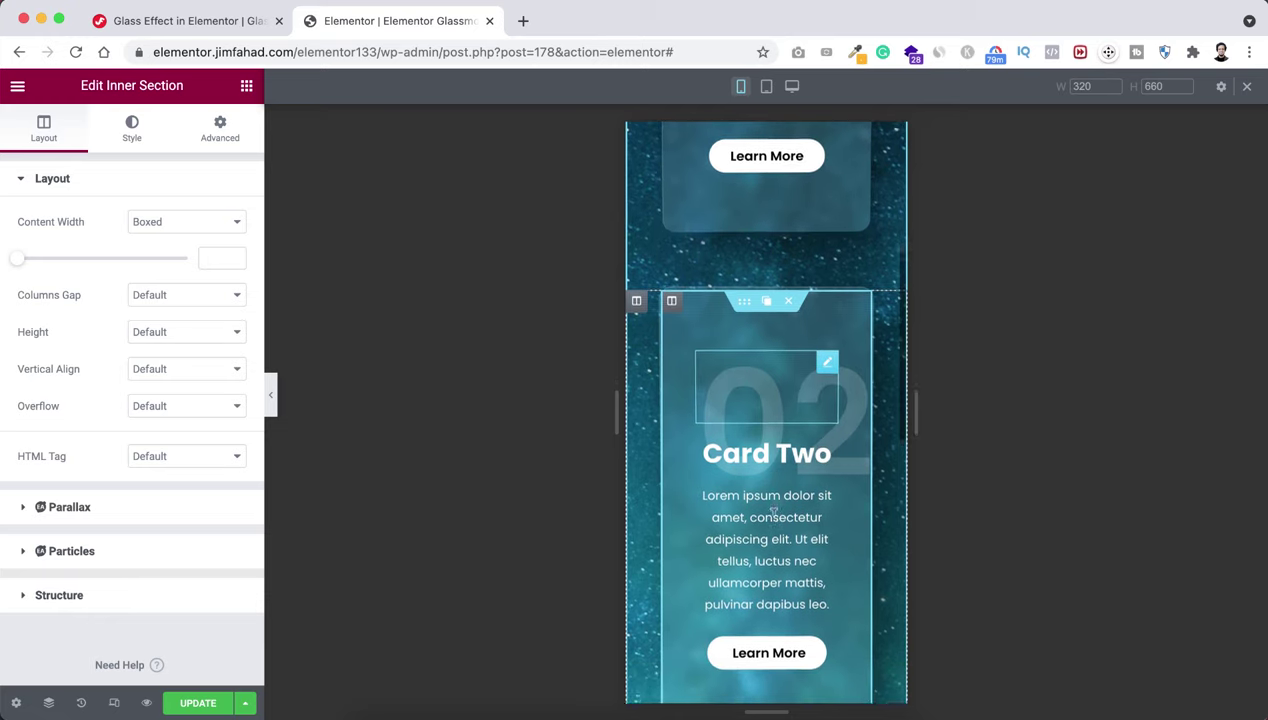
pyautogui.scroll(-2, 712, 476)
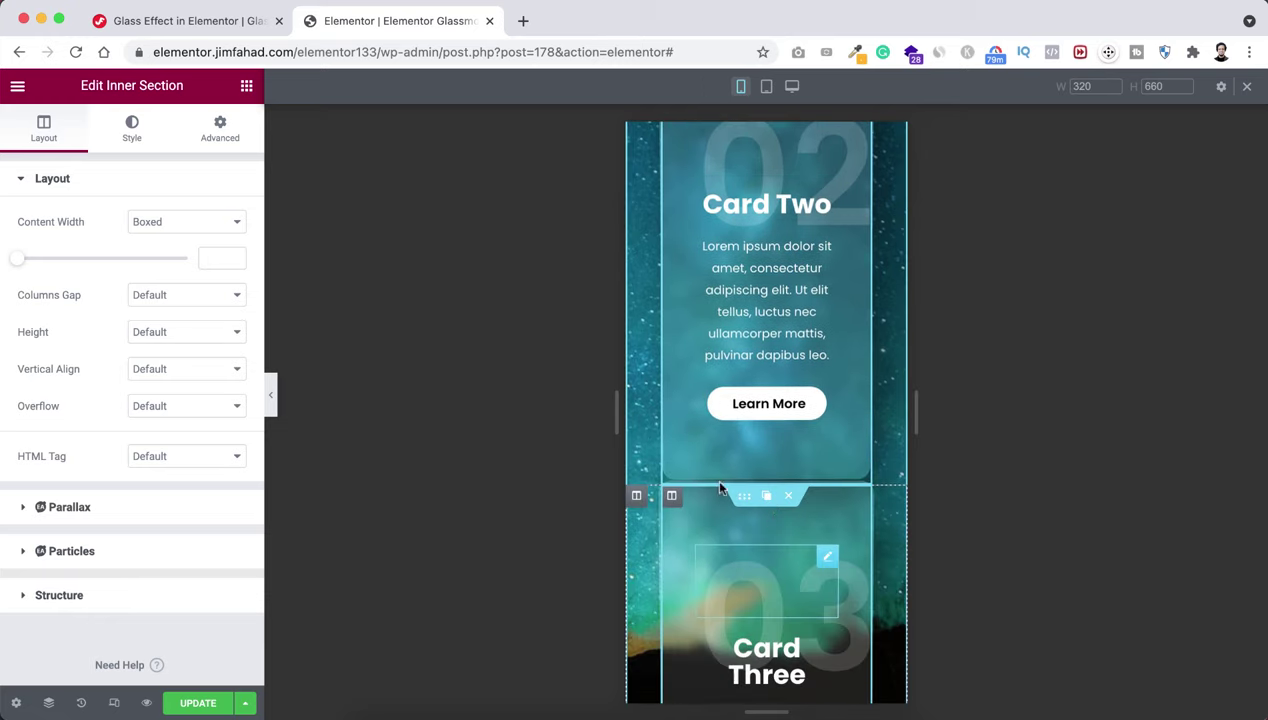
pyautogui.click(214, 141)
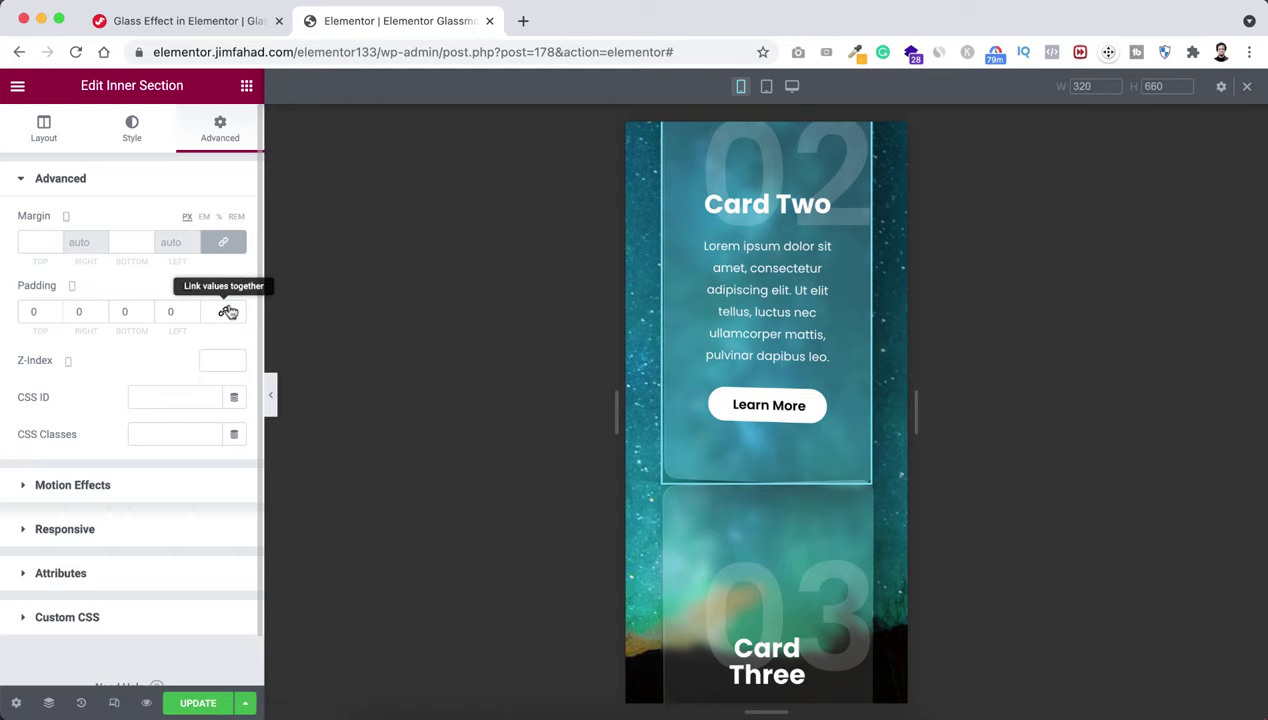
pyautogui.click(124, 311)
pyautogui.write('60')
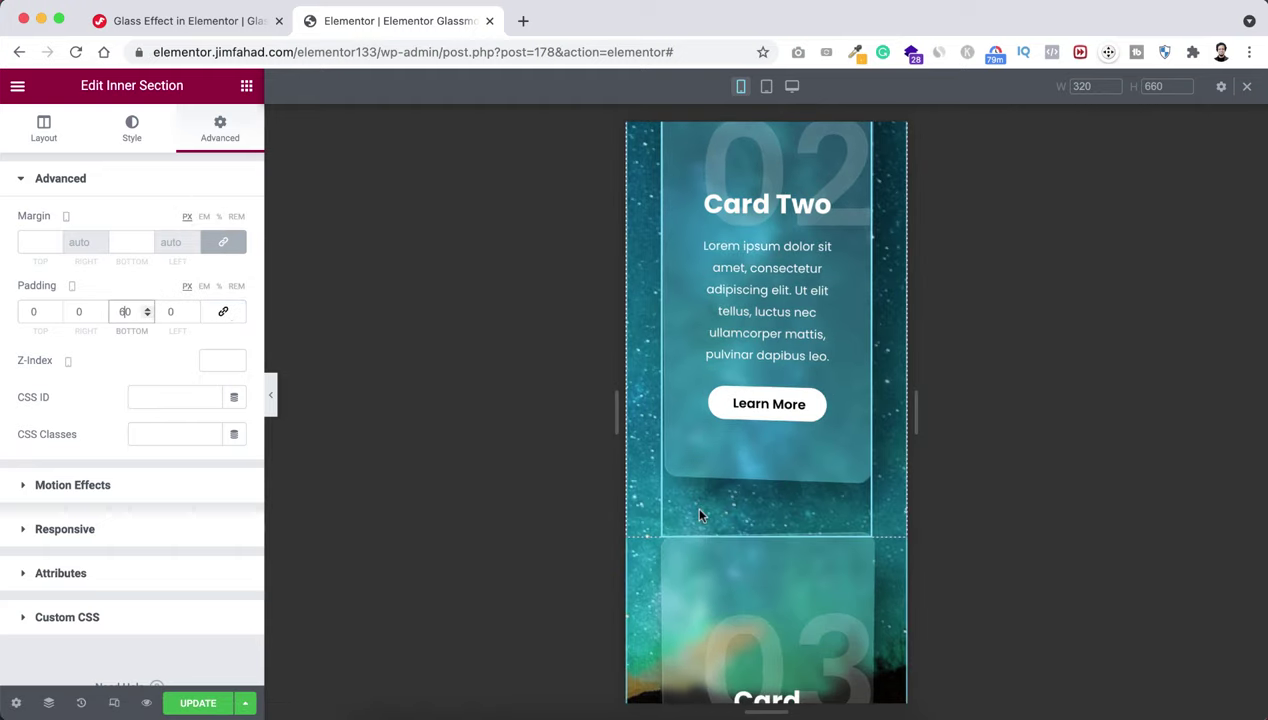
# Set the bottom padding of the Card Three inner section to 60 px for mobile and review the stacked cards.
pyautogui.scroll(-5, 697, 503)
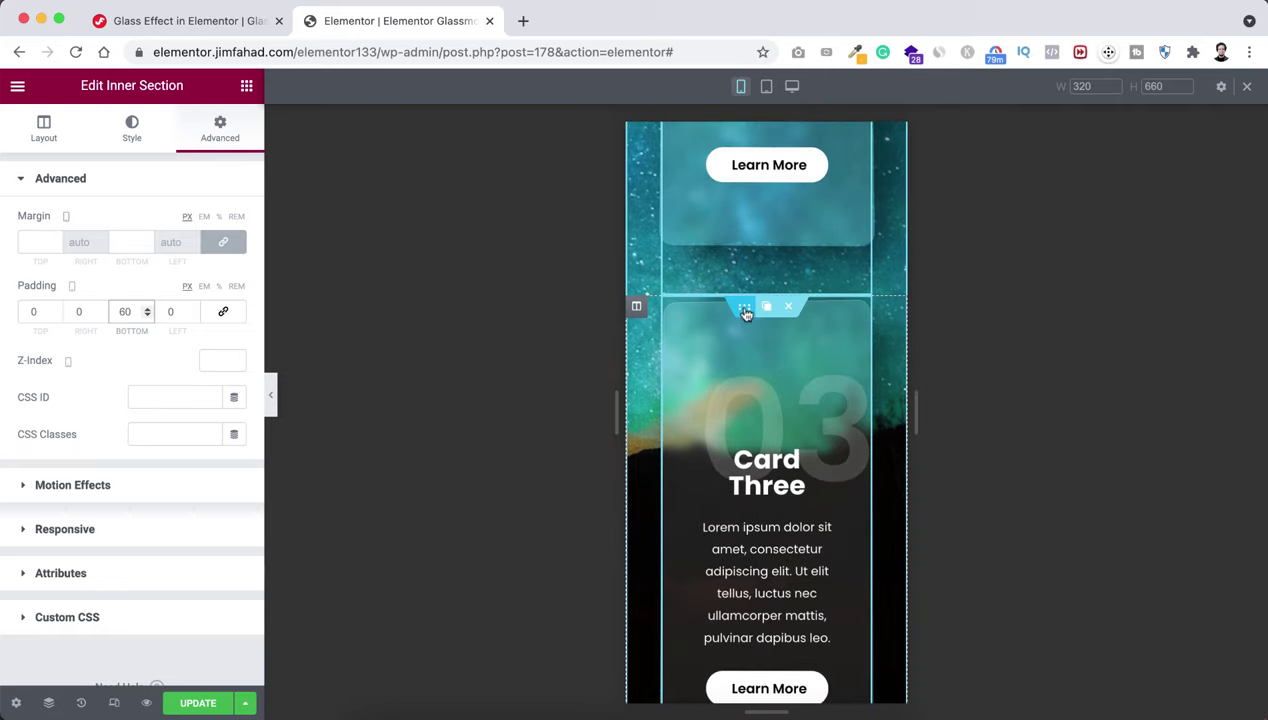
pyautogui.click(745, 313)
pyautogui.click(222, 128)
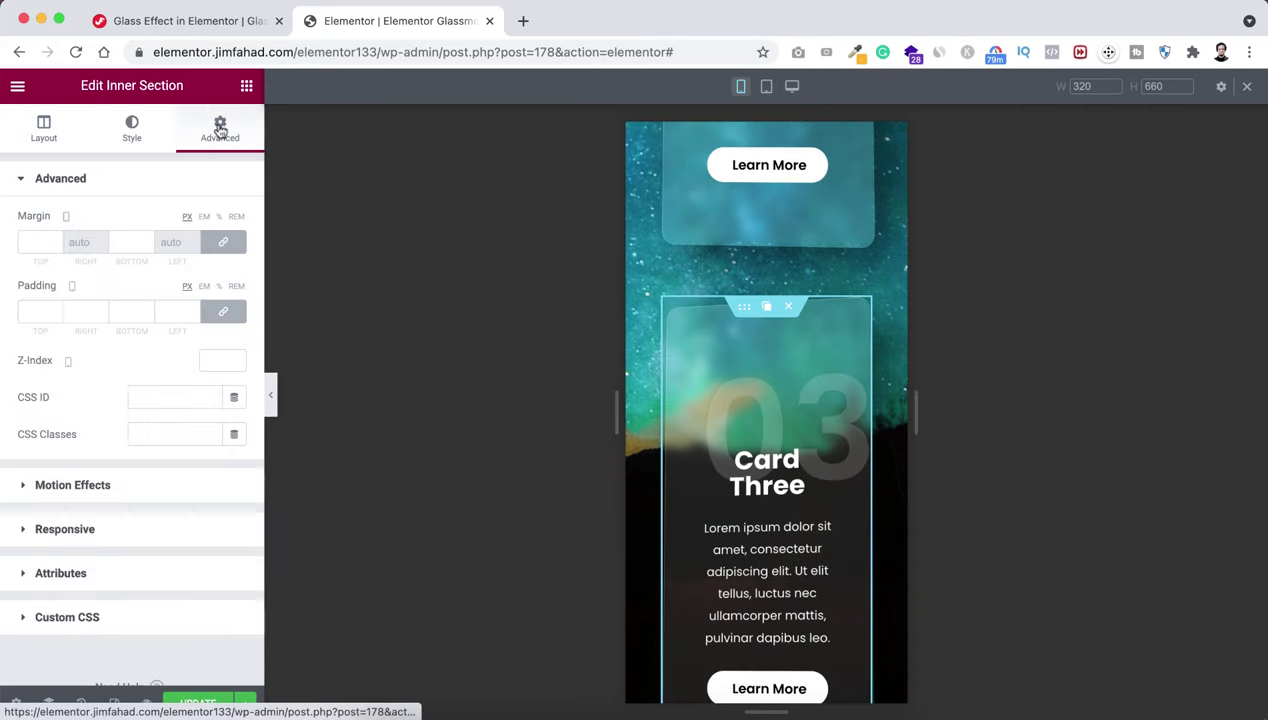
pyautogui.click(218, 316)
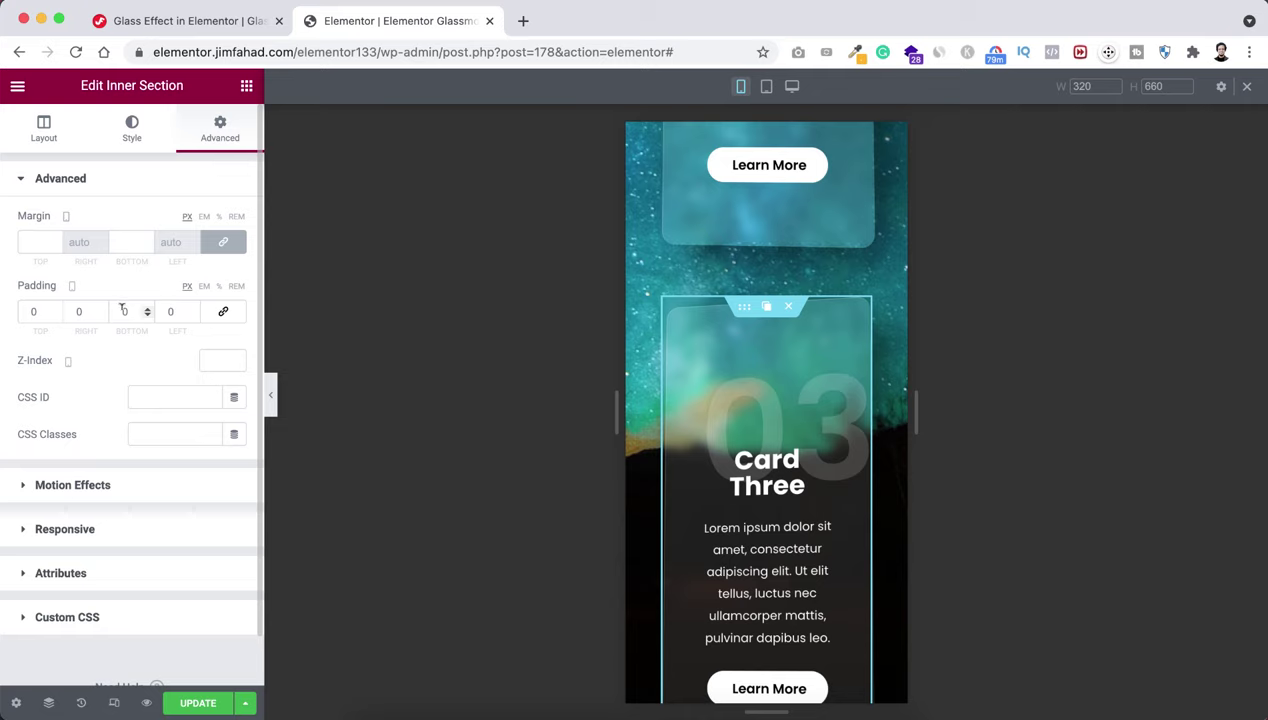
pyautogui.click(122, 311)
pyautogui.write('60')
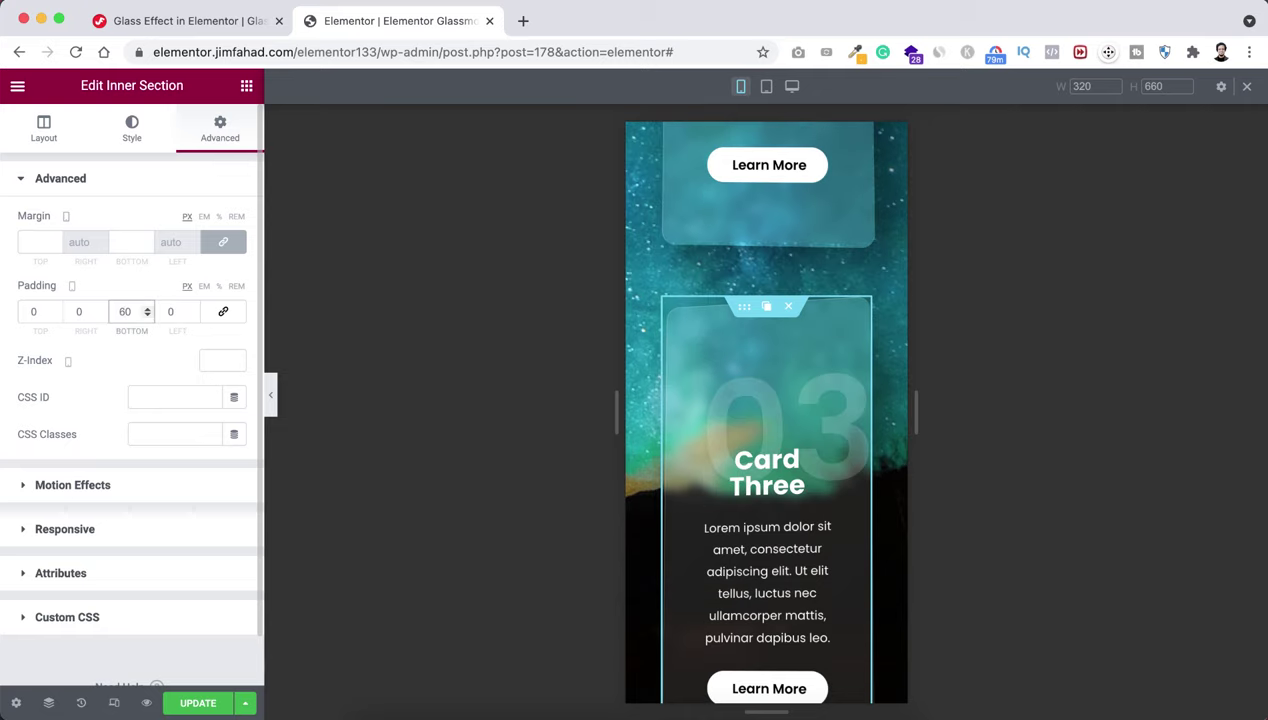
pyautogui.scroll(-5, 678, 438)
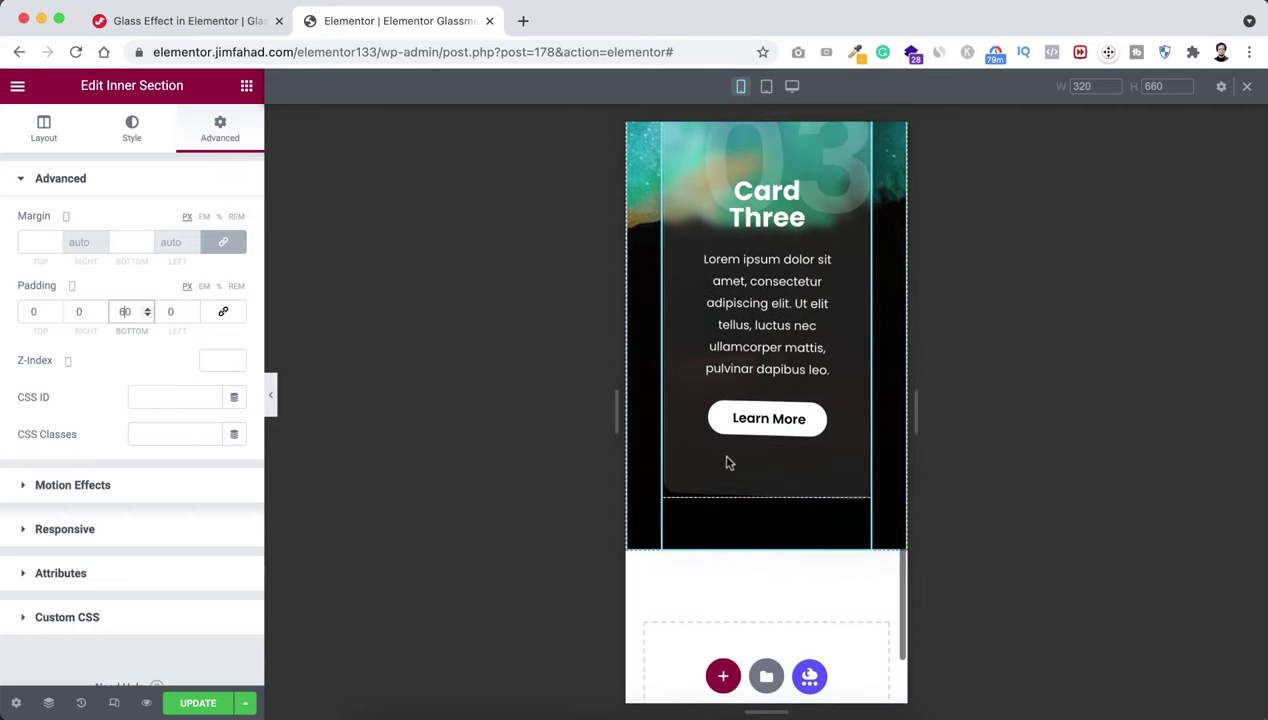
pyautogui.scroll(10, 787, 518)
pyautogui.scroll(2, 787, 518)
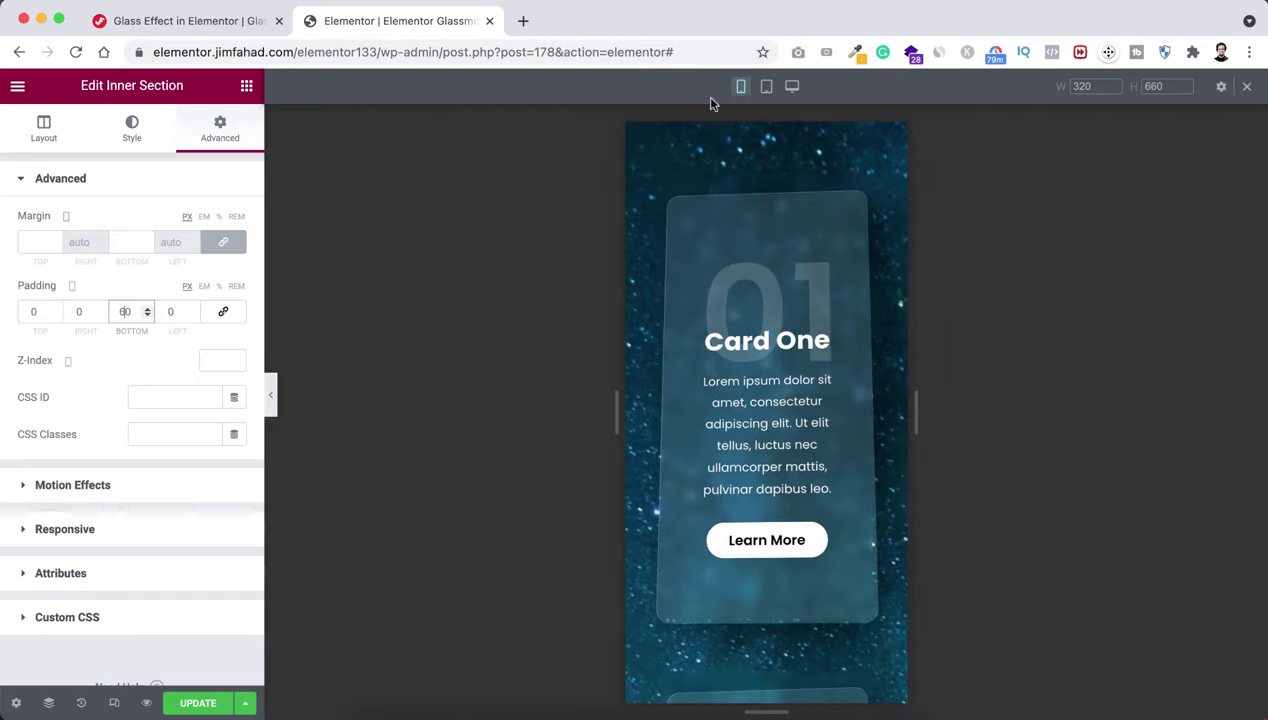
# Switch to the tablet view and set the width of the outer column containing Card One to 100%.
pyautogui.click(766, 87)
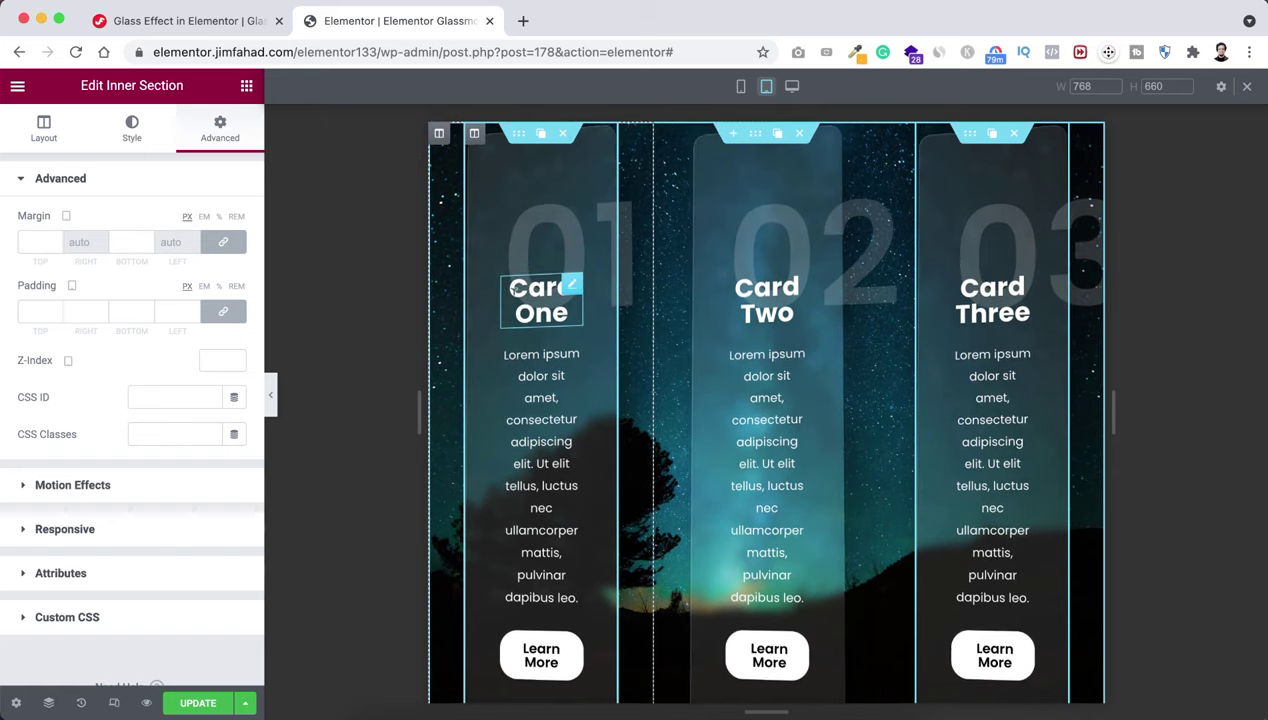
pyautogui.click(439, 134)
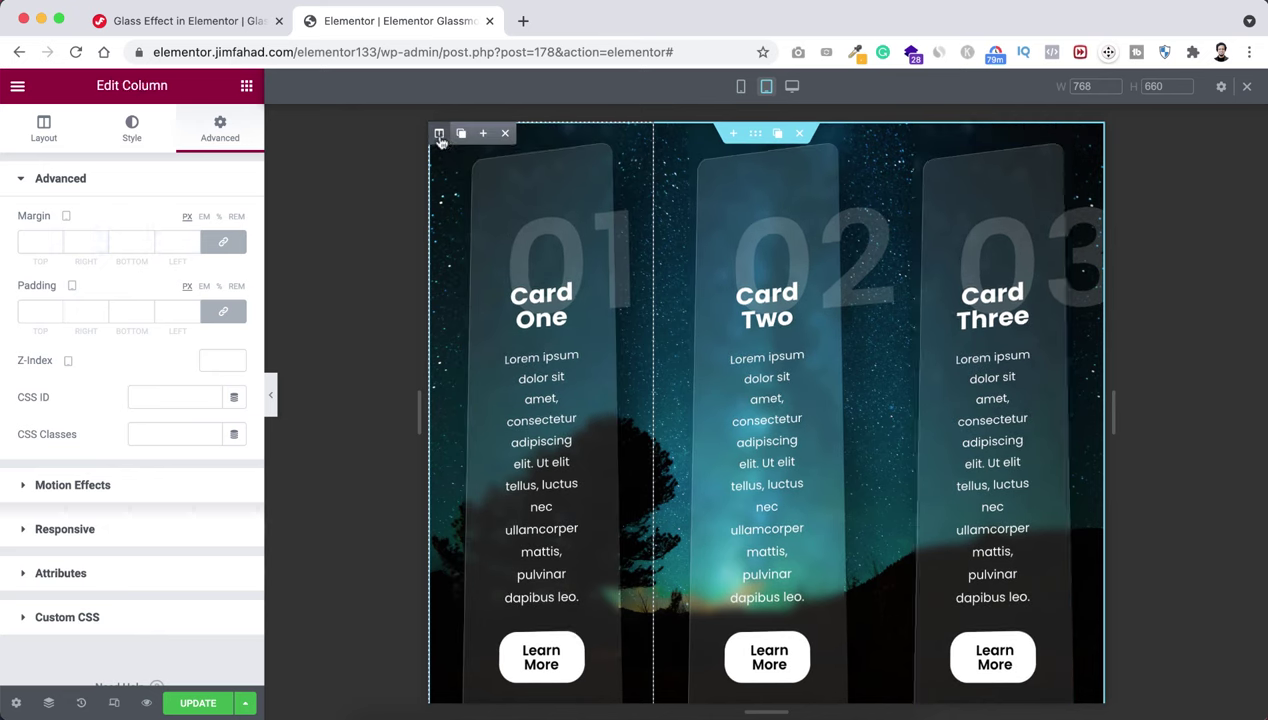
pyautogui.click(47, 131)
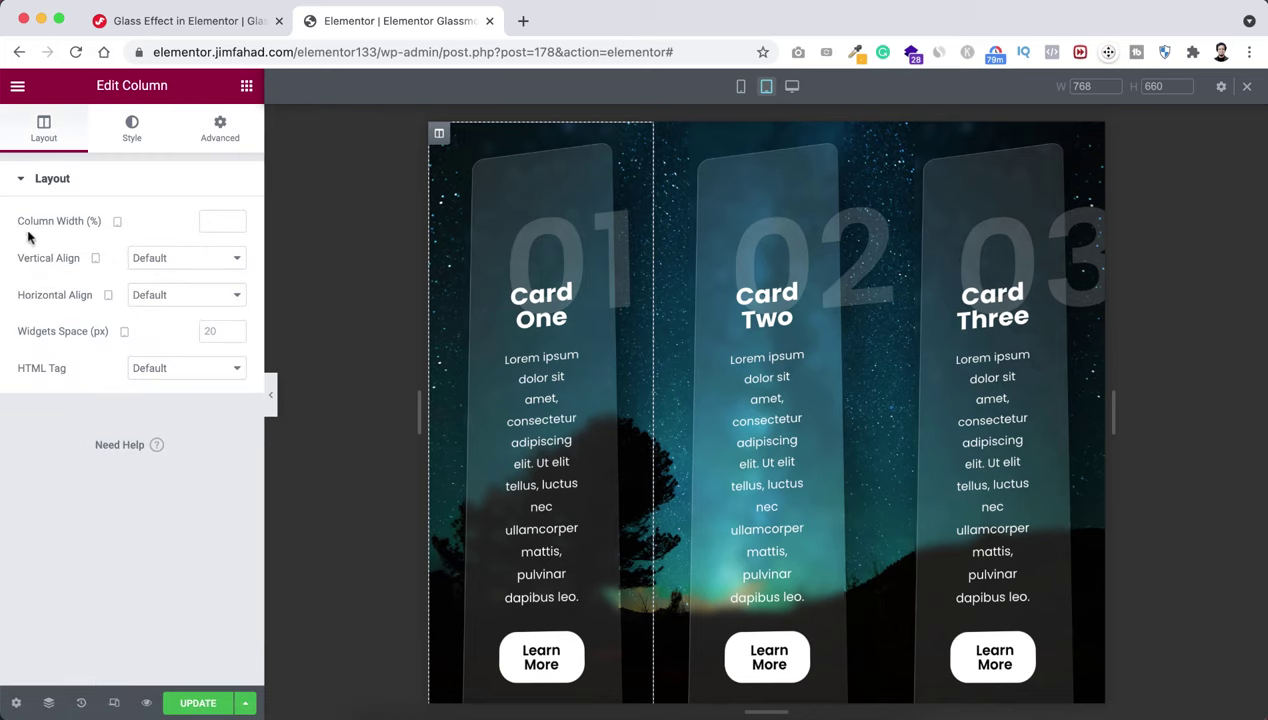
pyautogui.write('100')
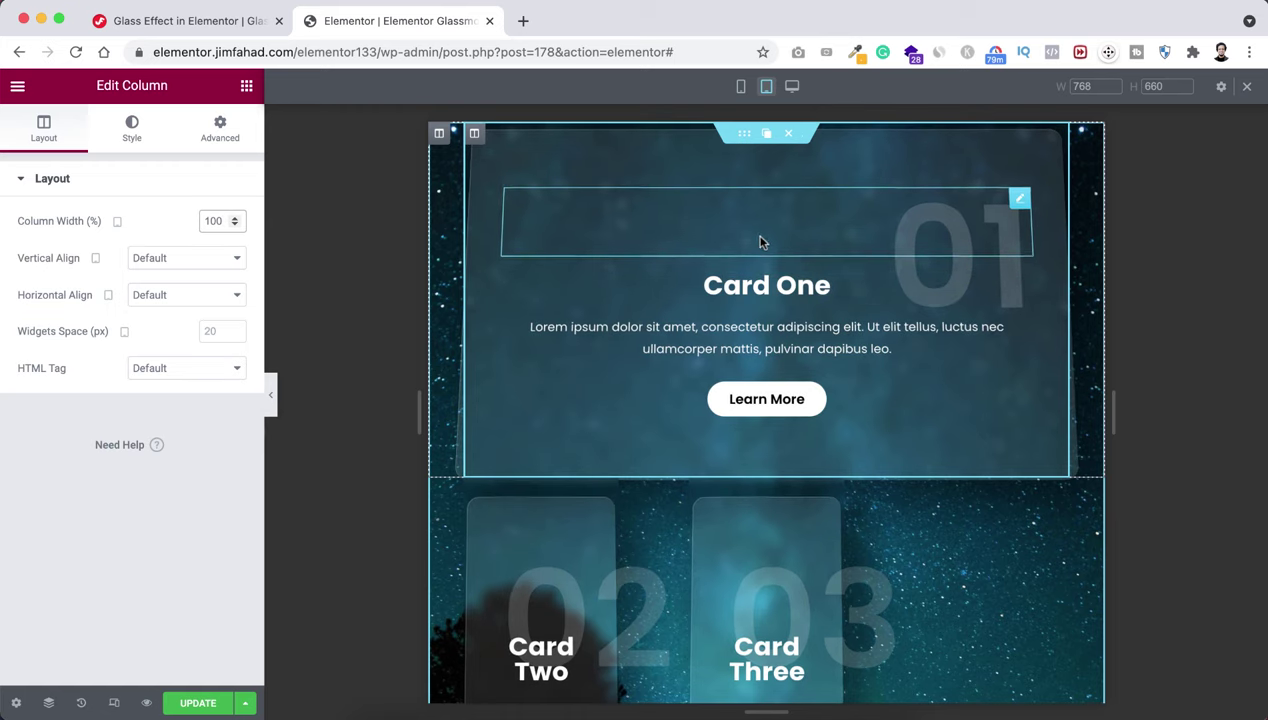
# Set the Card One inner section's top and bottom padding to 60 px for tablet.
pyautogui.click(743, 134)
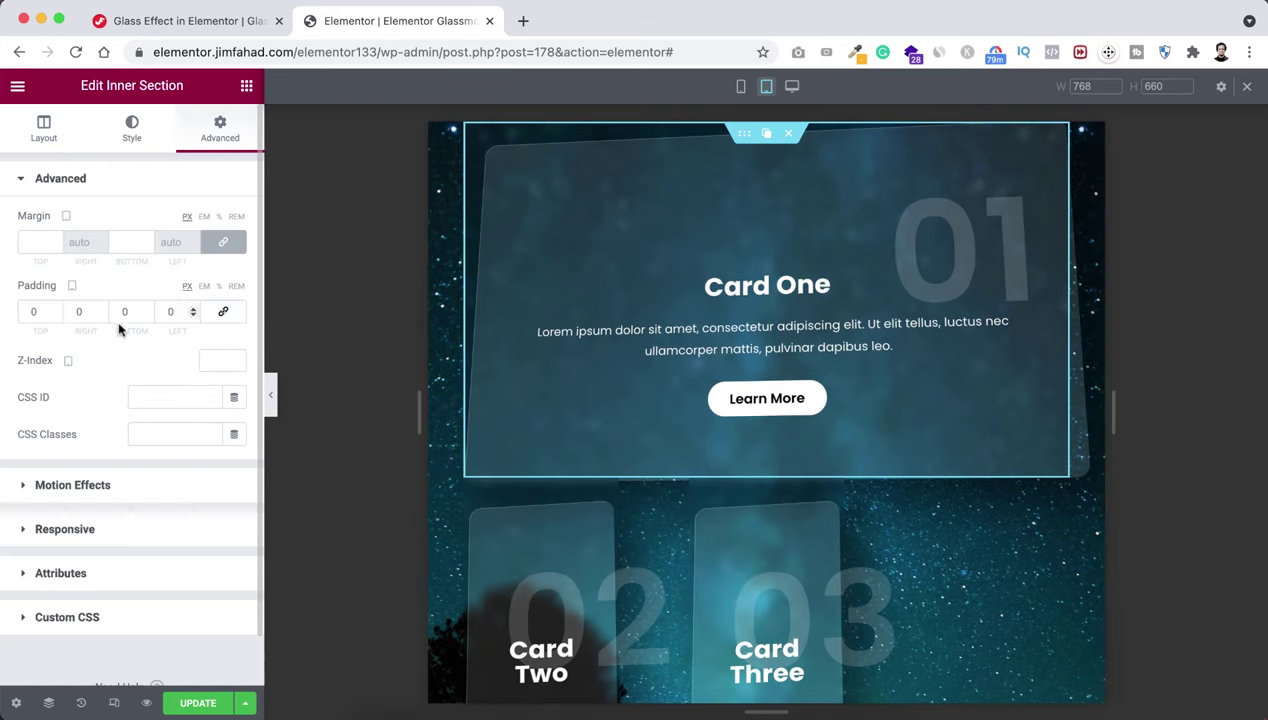
pyautogui.click(33, 311)
pyautogui.write('60')
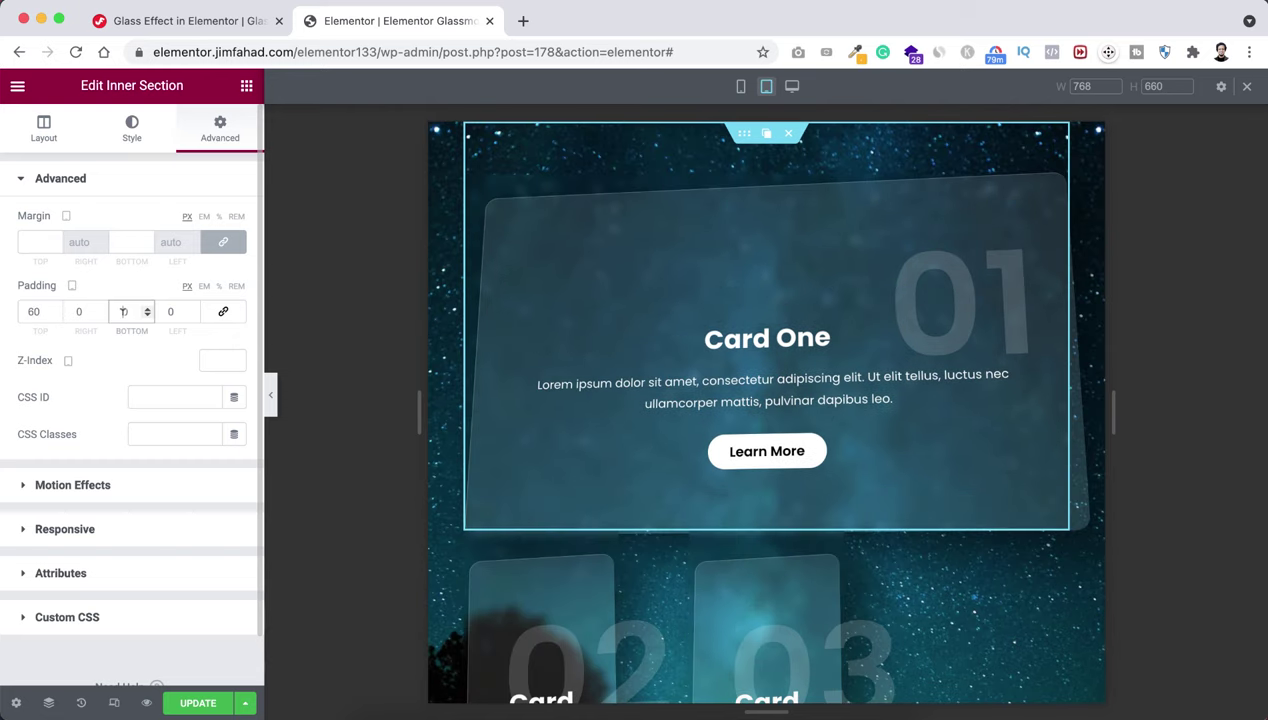
pyautogui.write('60')
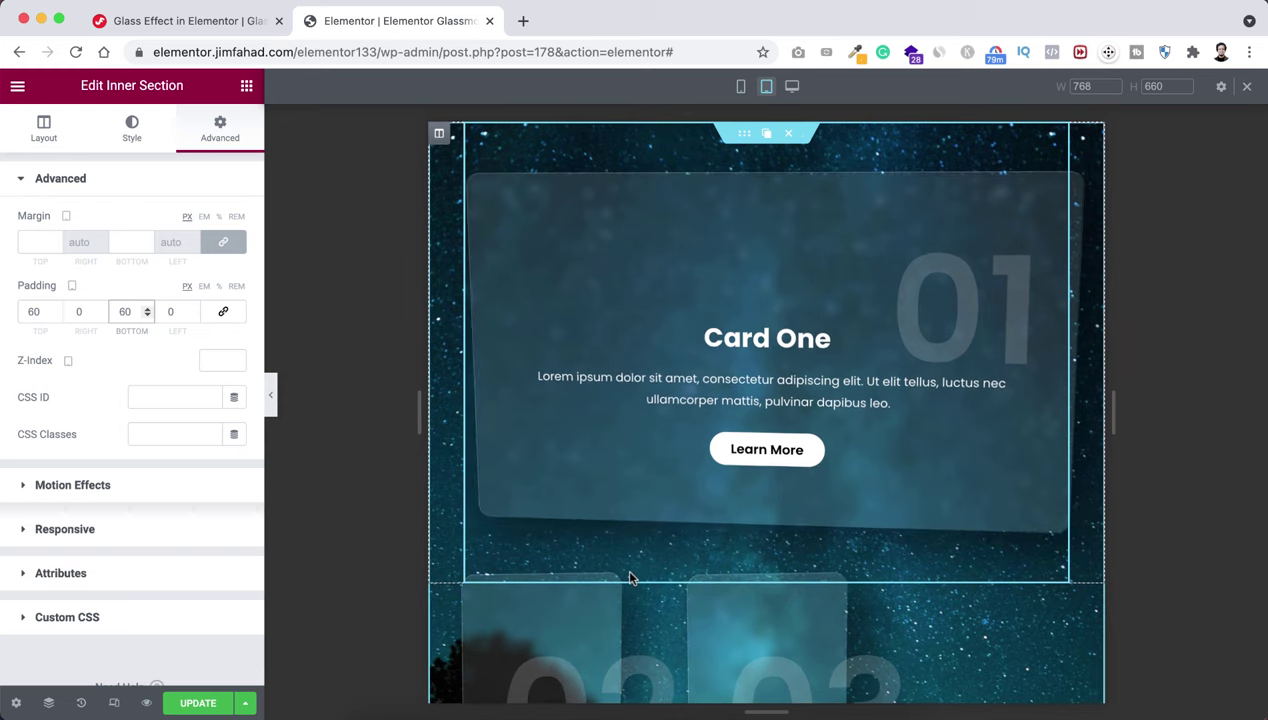
# Set the width of the outer column containing Card Two to 100% for tablet.
pyautogui.scroll(-1, 630, 578)
pyautogui.scroll(-1, 630, 578)
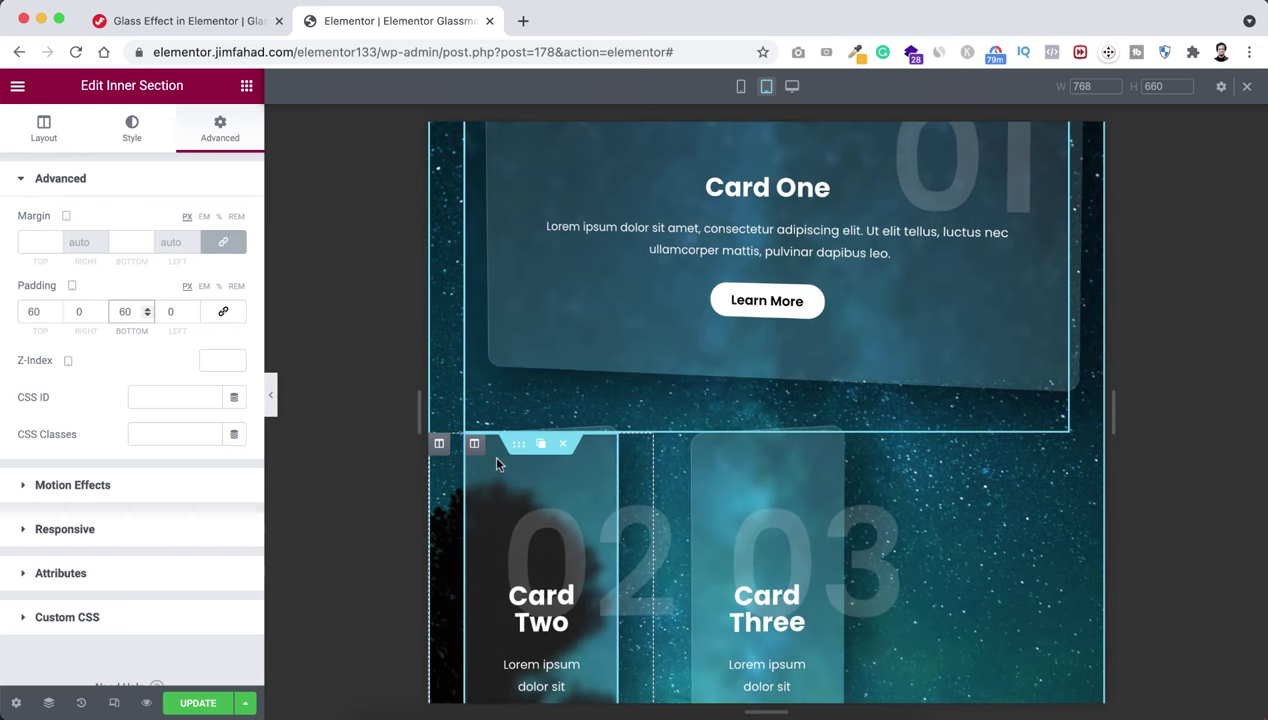
pyautogui.click(438, 443)
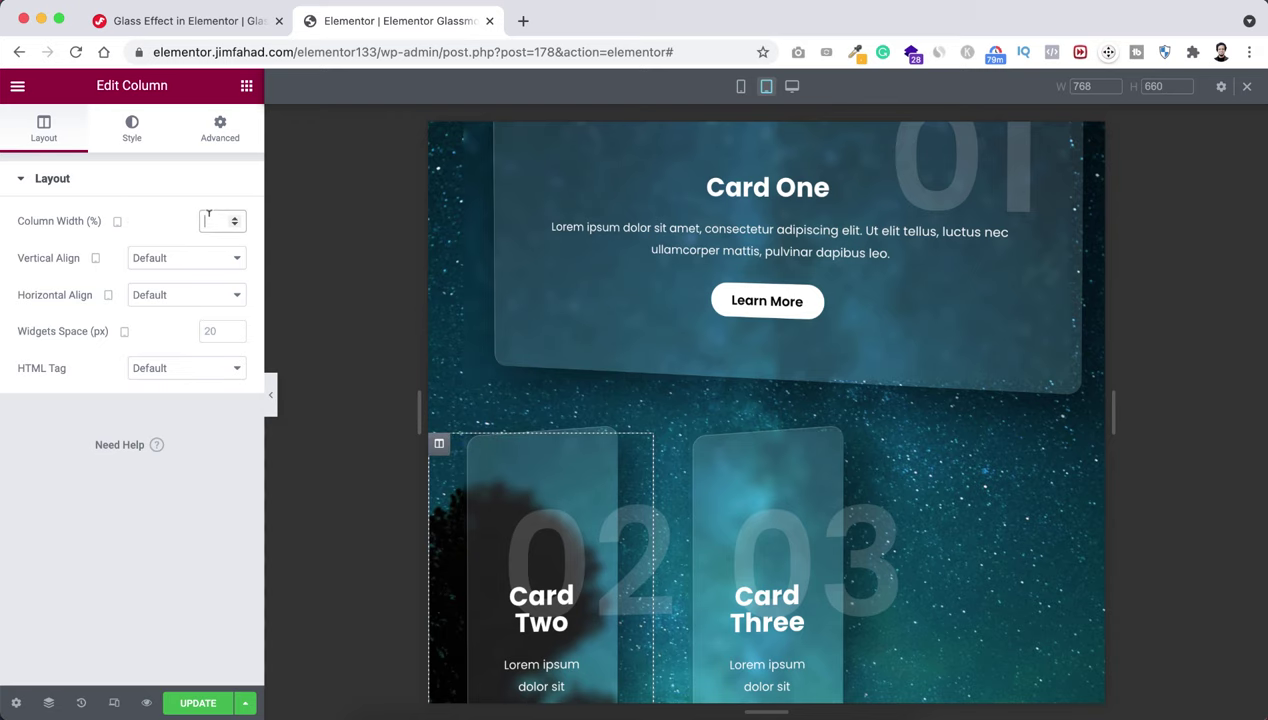
pyautogui.write('100')
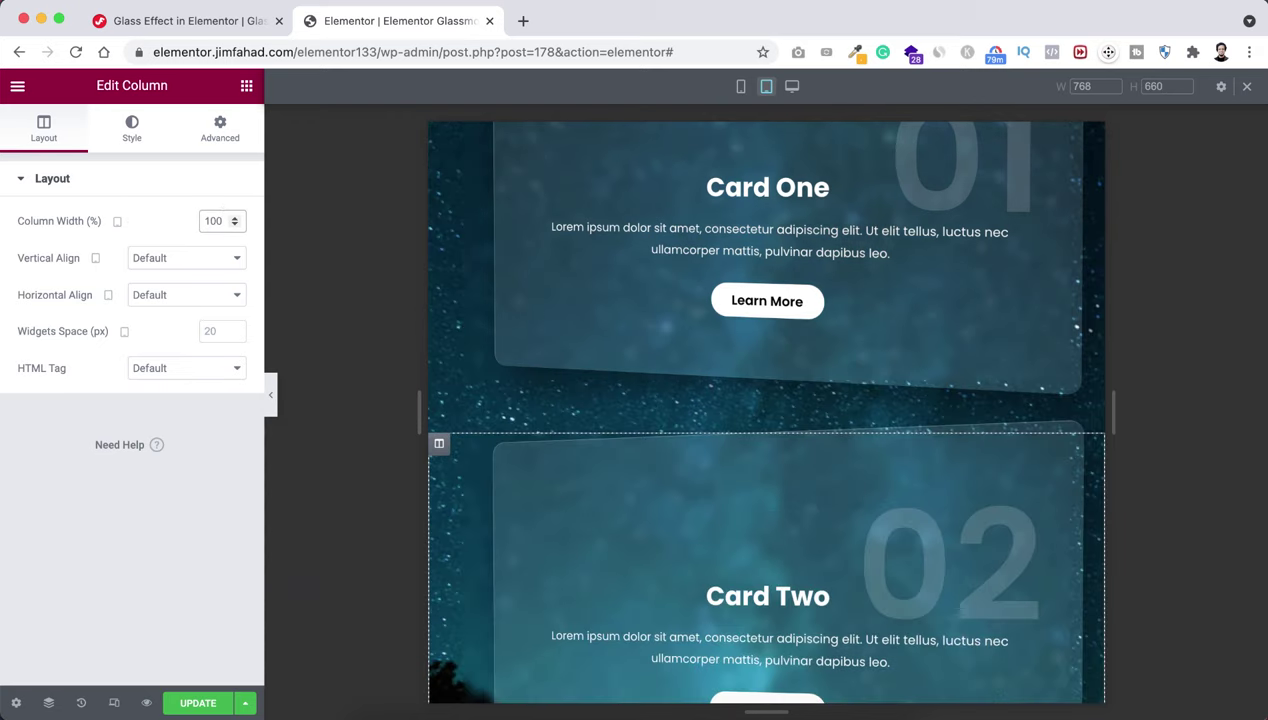
# Try a 60 px bottom padding, with unlinked values, on the outer column containing Card Two.
pyautogui.click(220, 135)
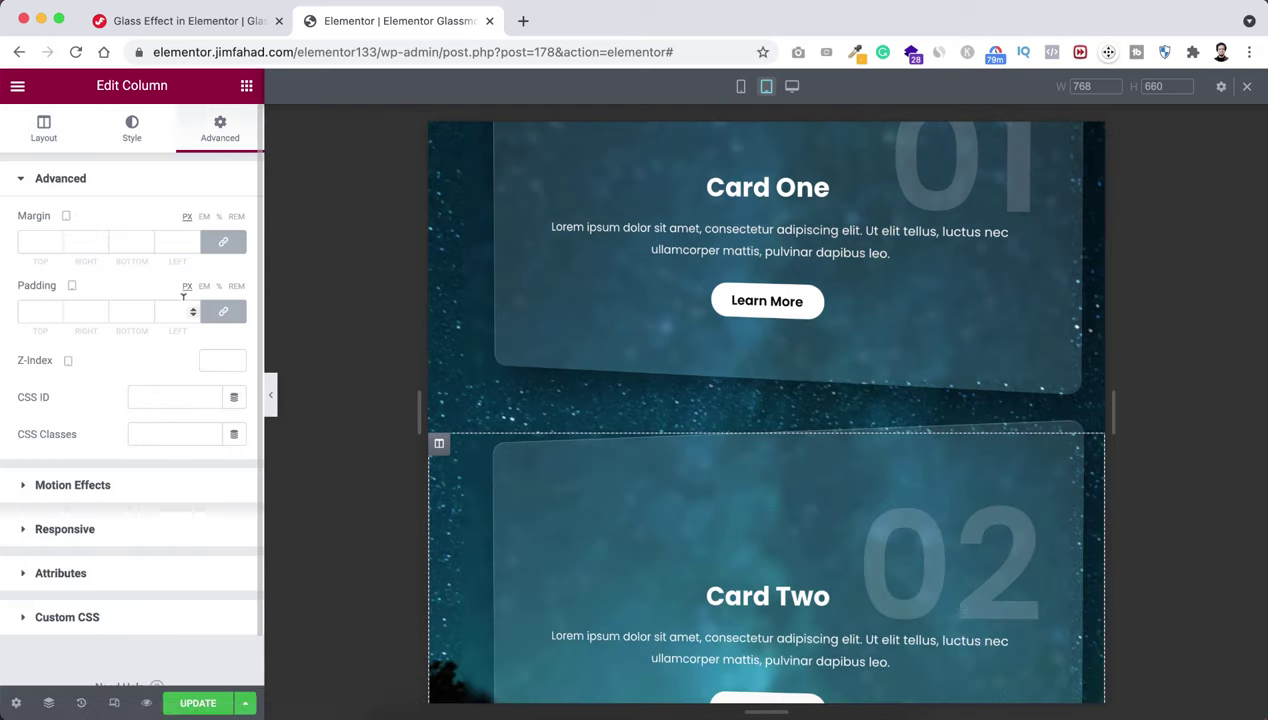
pyautogui.click(124, 311)
pyautogui.write('60')
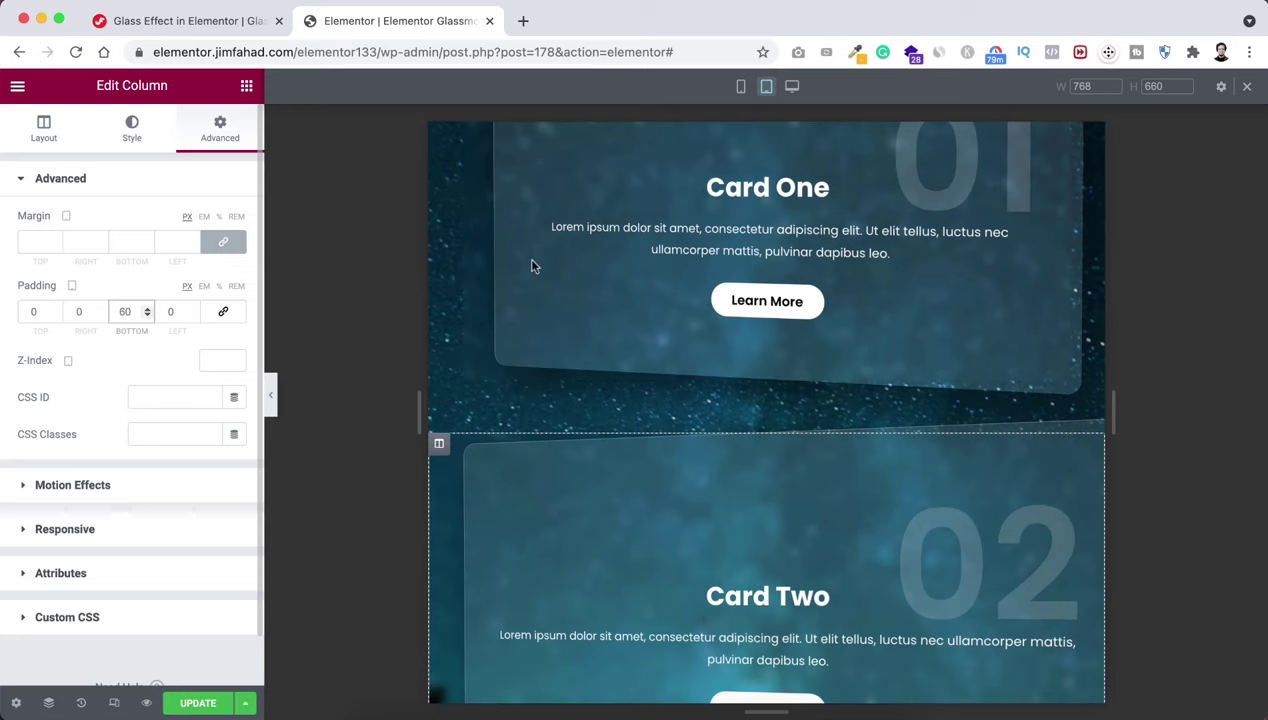
# Set the Card Two inner section's bottom padding to 60 px for tablet, with the padding values unlinked.
pyautogui.click(768, 452)
pyautogui.scroll(-2, 600, 400)
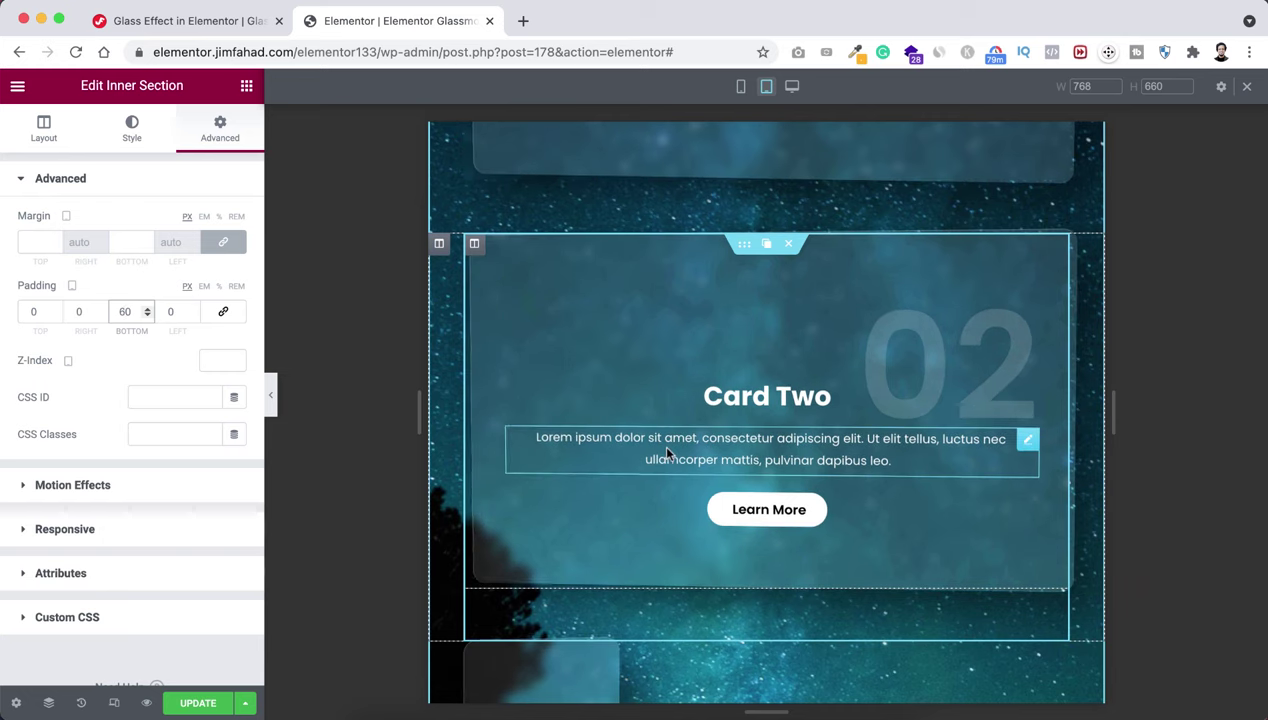
# Set the width of the outer column containing Card Three to 100% for tablet.
pyautogui.scroll(-5, 668, 453)
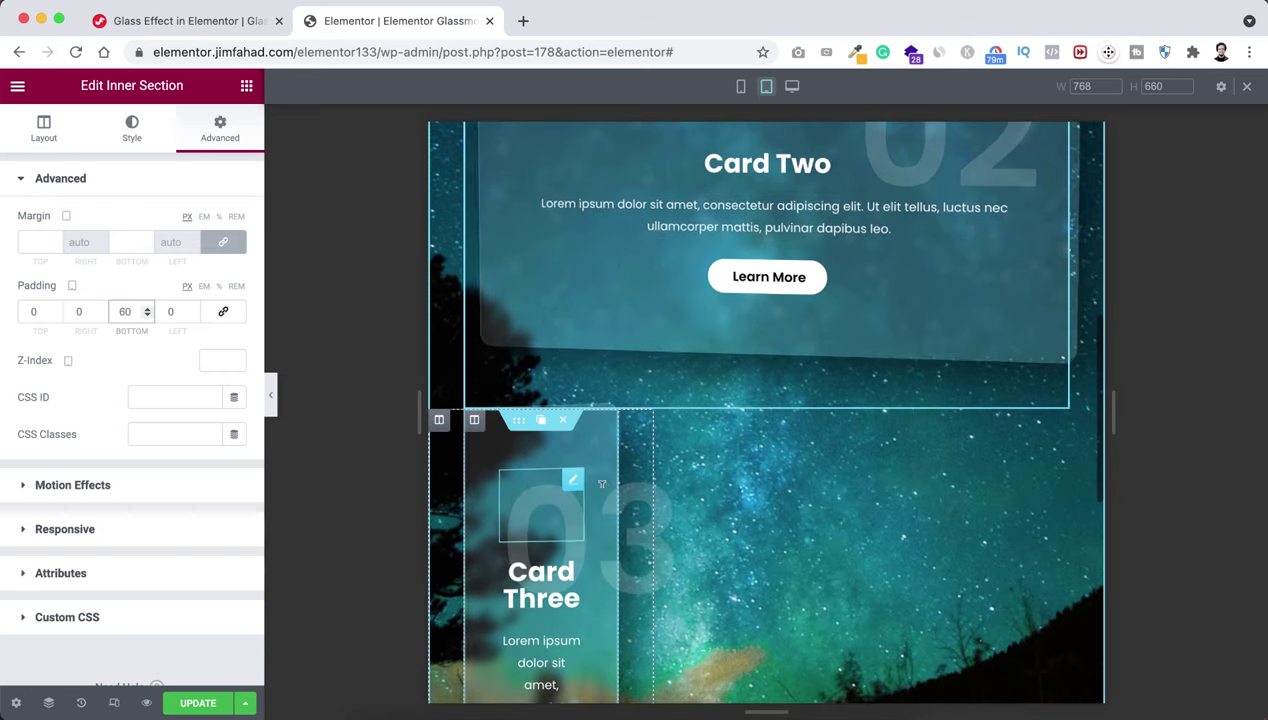
pyautogui.scroll(-2, 560, 430)
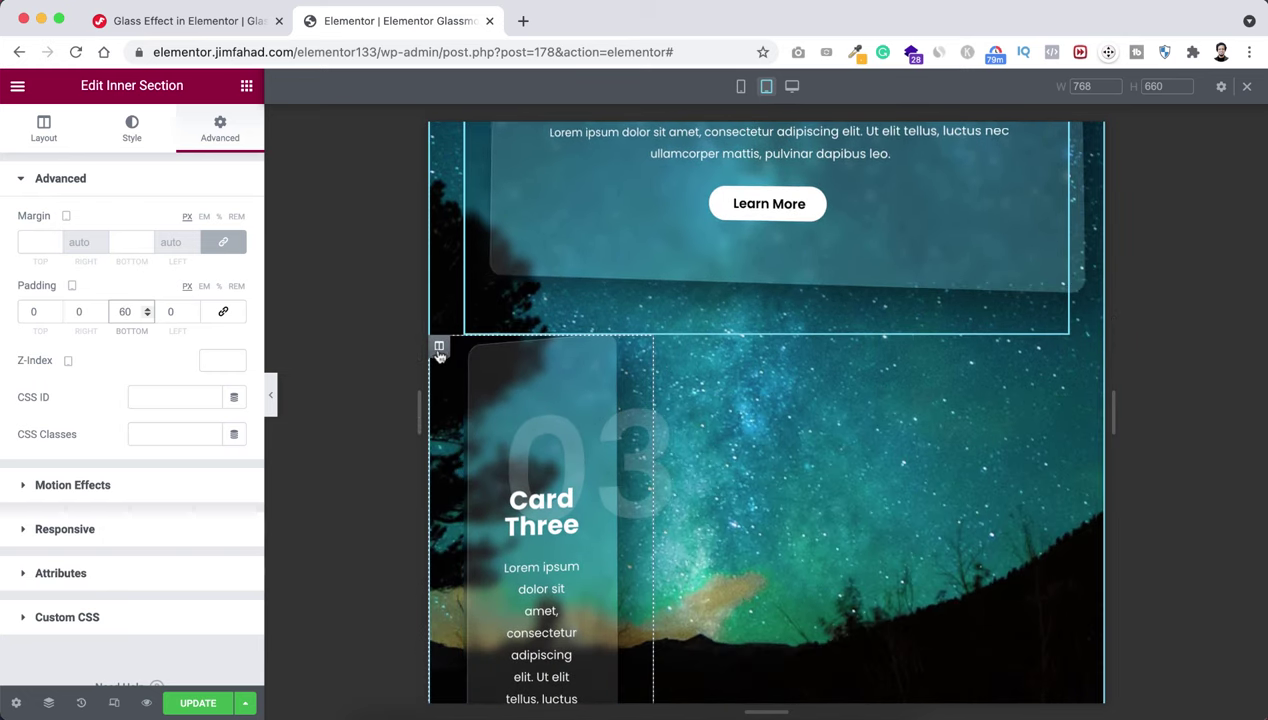
pyautogui.click(438, 347)
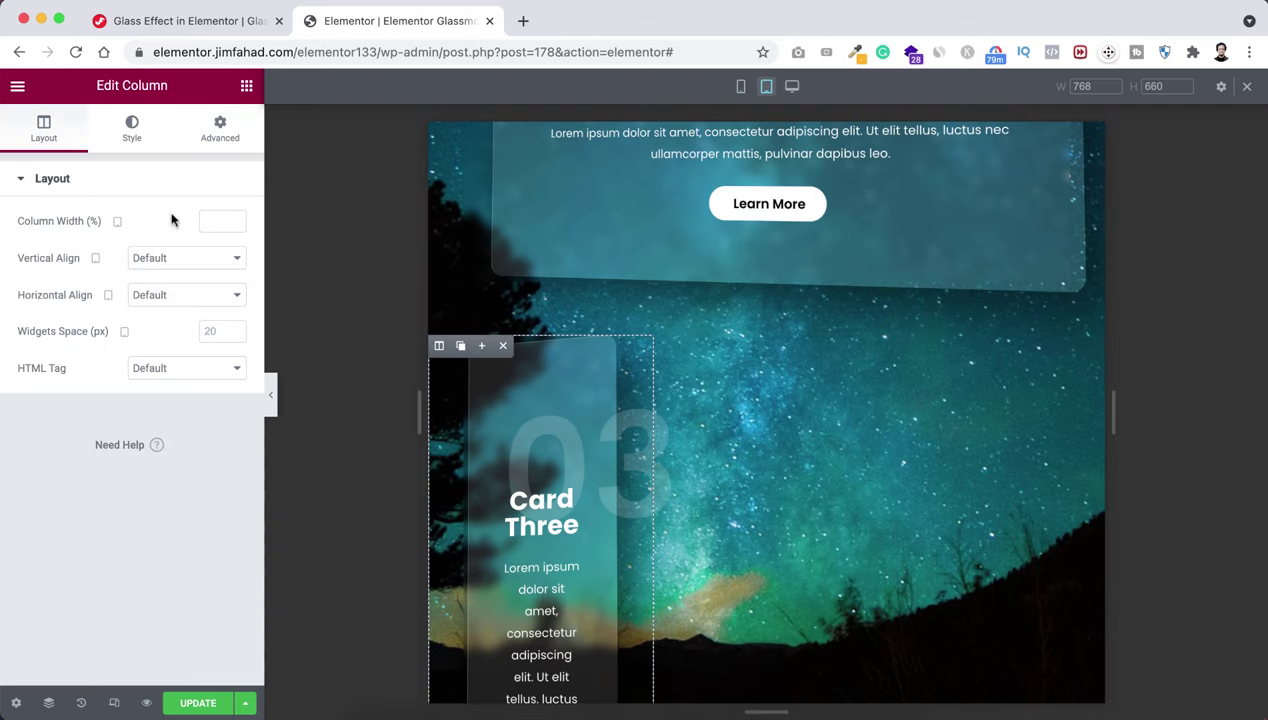
pyautogui.write('1')
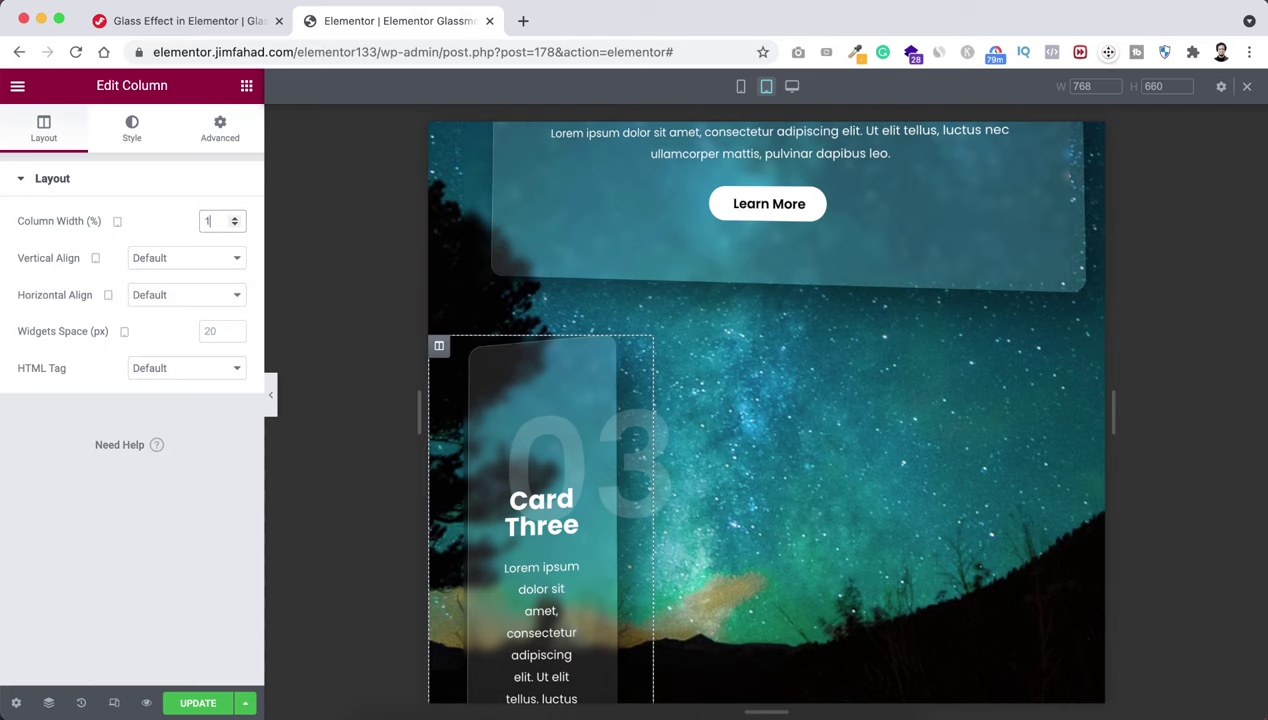
pyautogui.write('00')
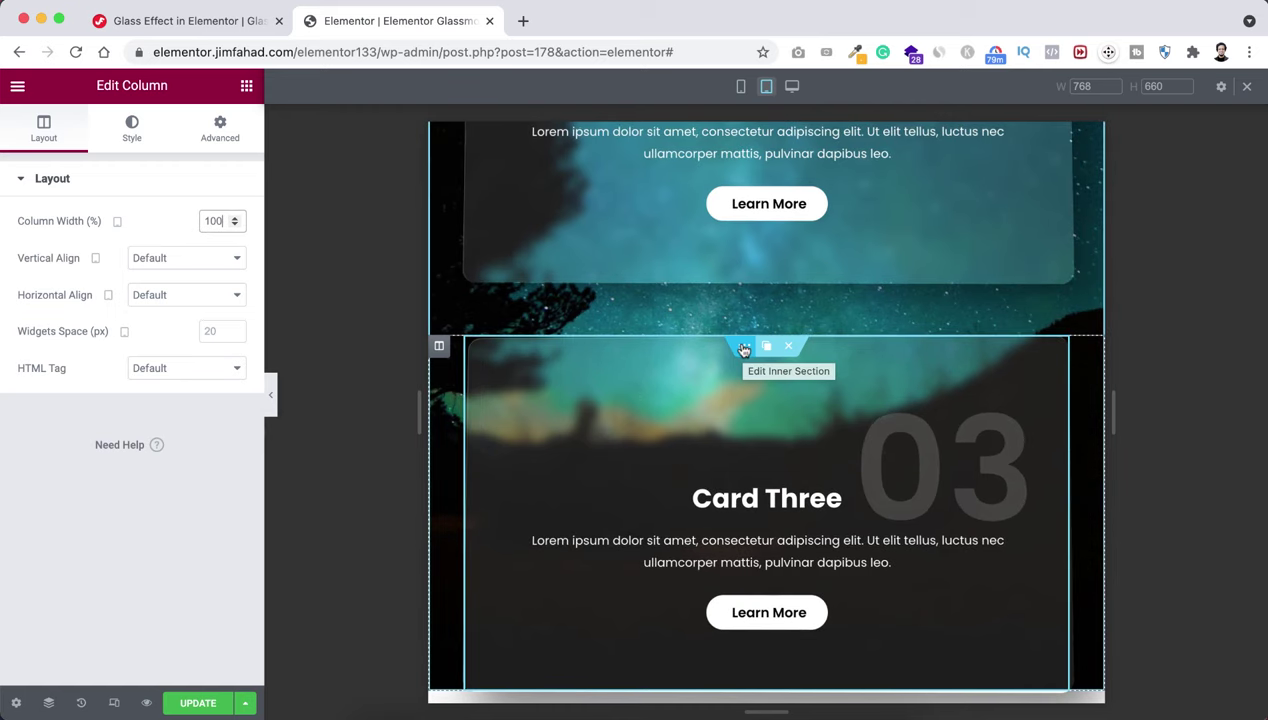
# Unlink the Card Three inner section's padding values and set the bottom padding to 60 px for tablet.
pyautogui.click(744, 350)
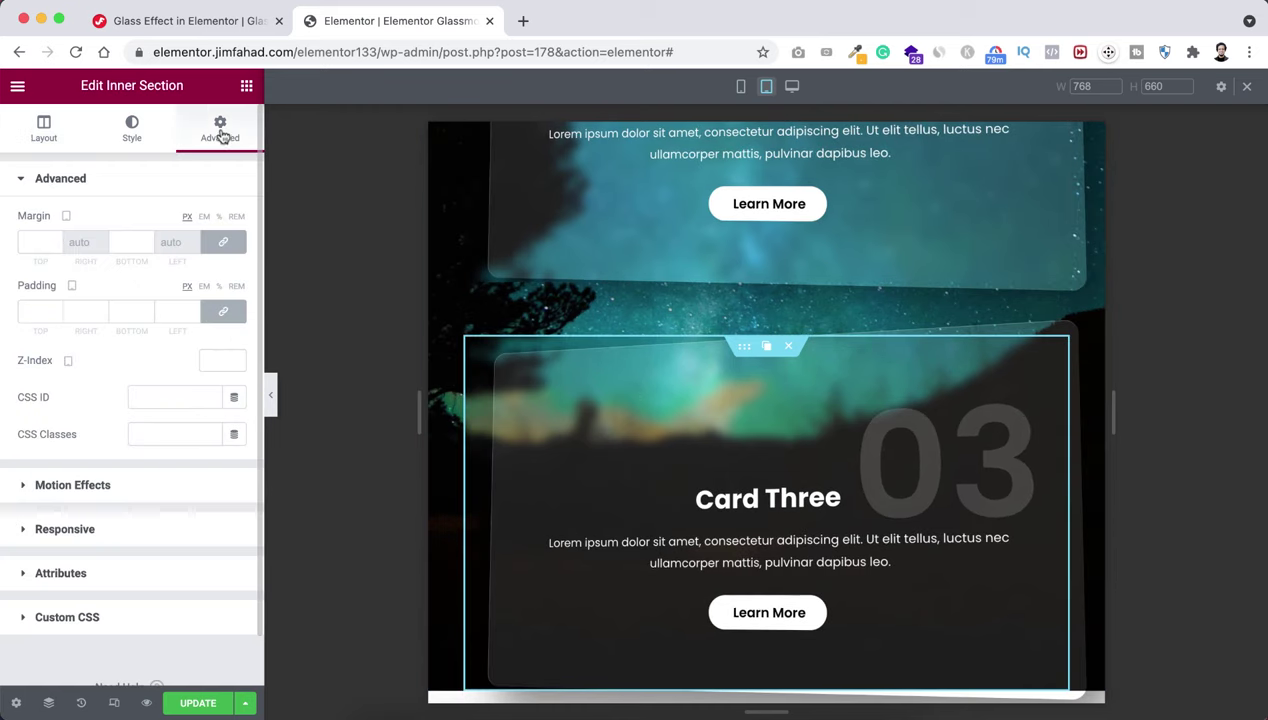
pyautogui.click(223, 315)
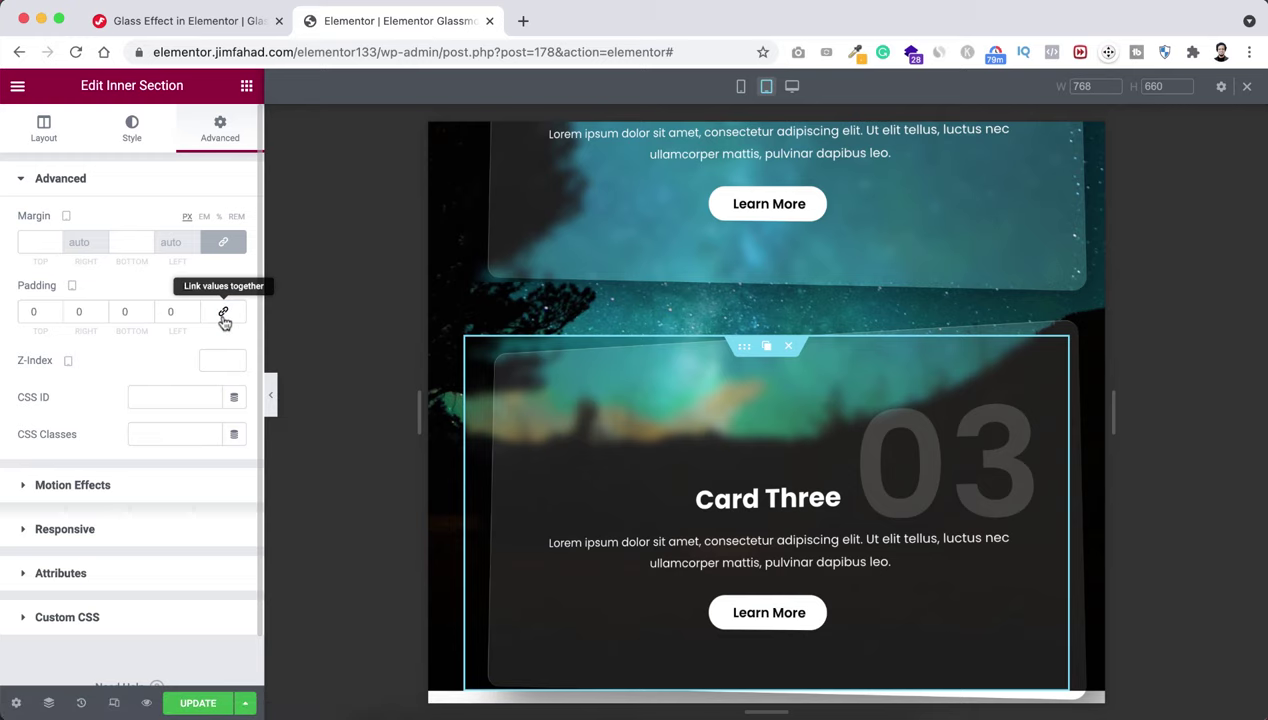
pyautogui.doubleClick(124, 311)
pyautogui.write('60')
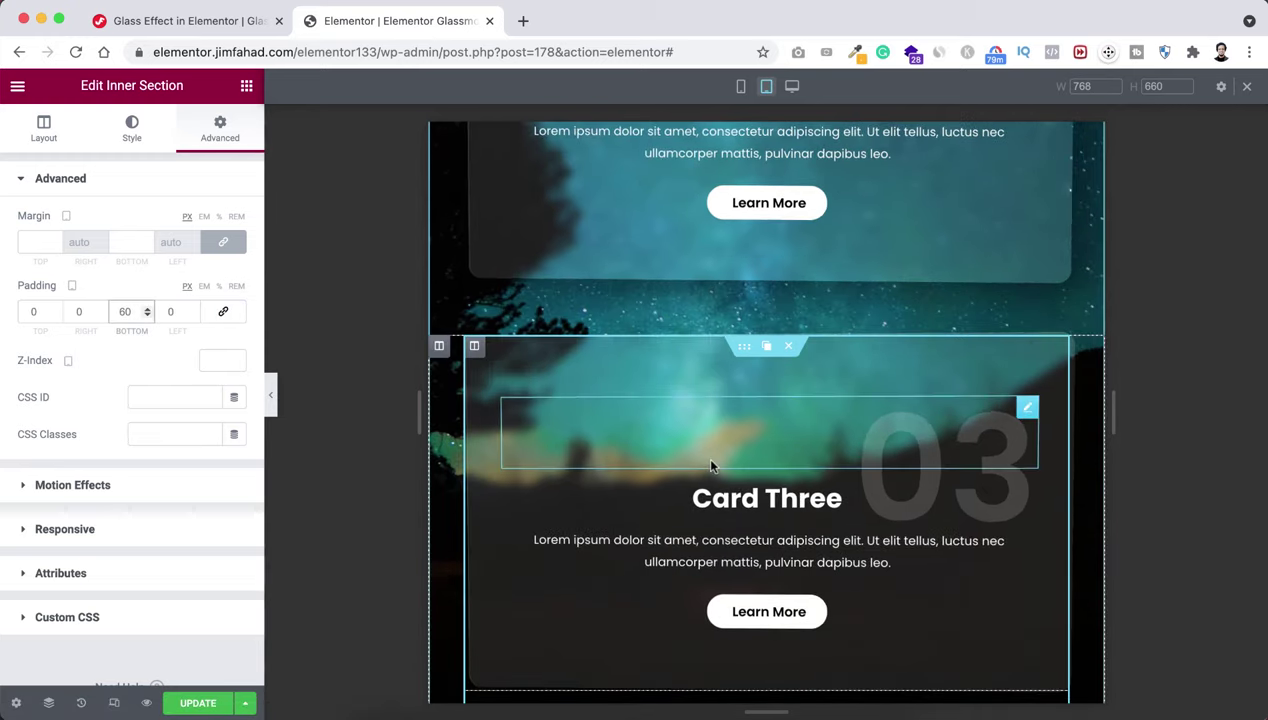
# Review the stacked tablet cards, save the page, and leave the responsive preview to return to the desktop view.
pyautogui.scroll(-2, 863, 523)
pyautogui.scroll(1, 756, 376)
pyautogui.scroll(10, 756, 376)
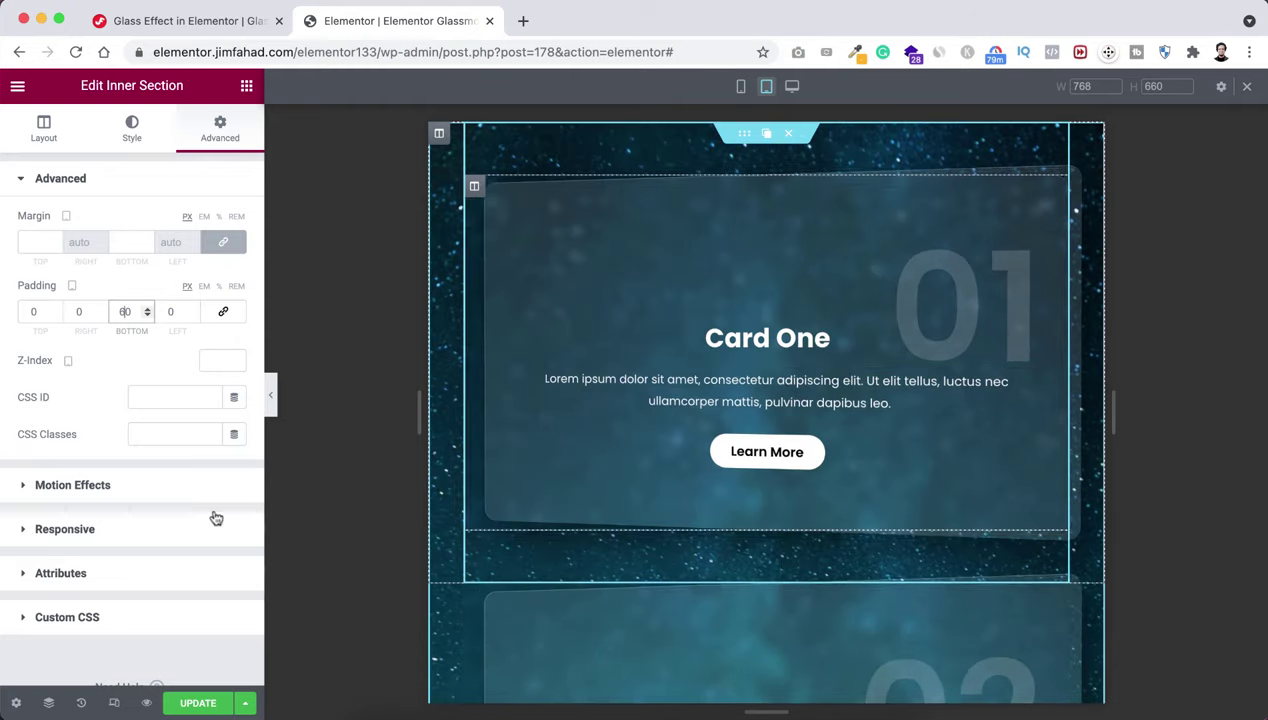
pyautogui.click(195, 703)
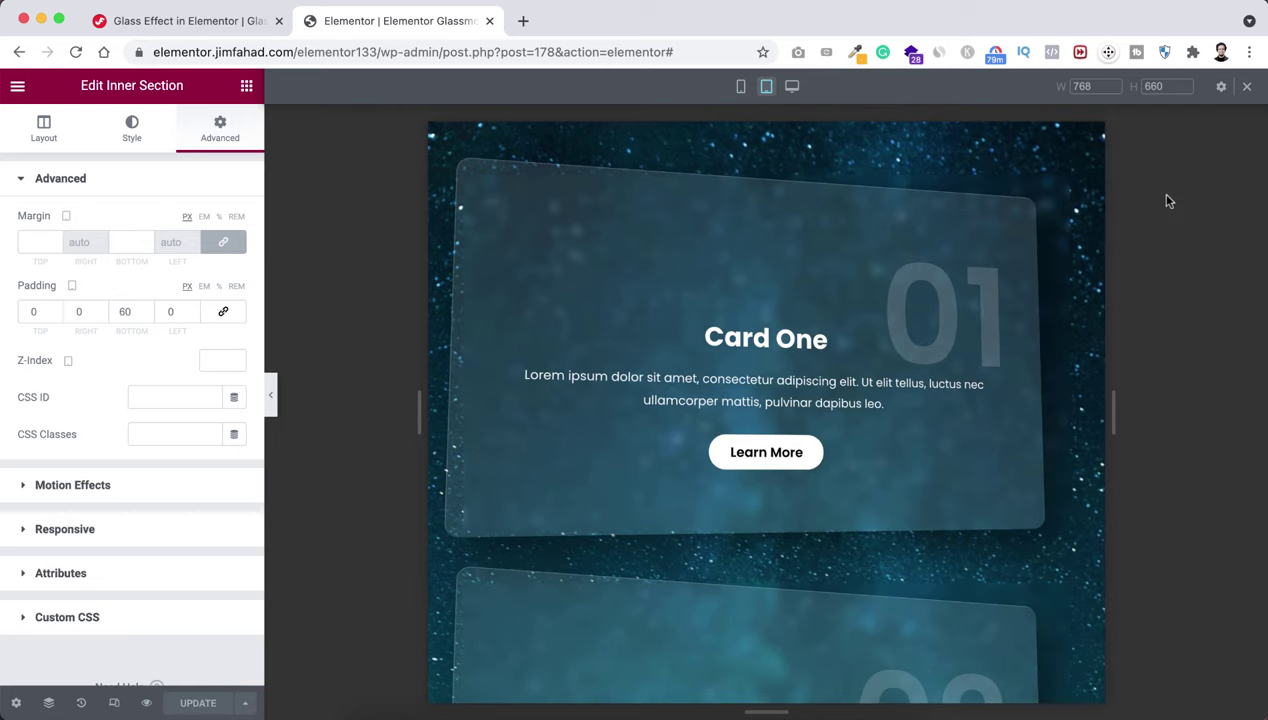
pyautogui.click(1247, 88)
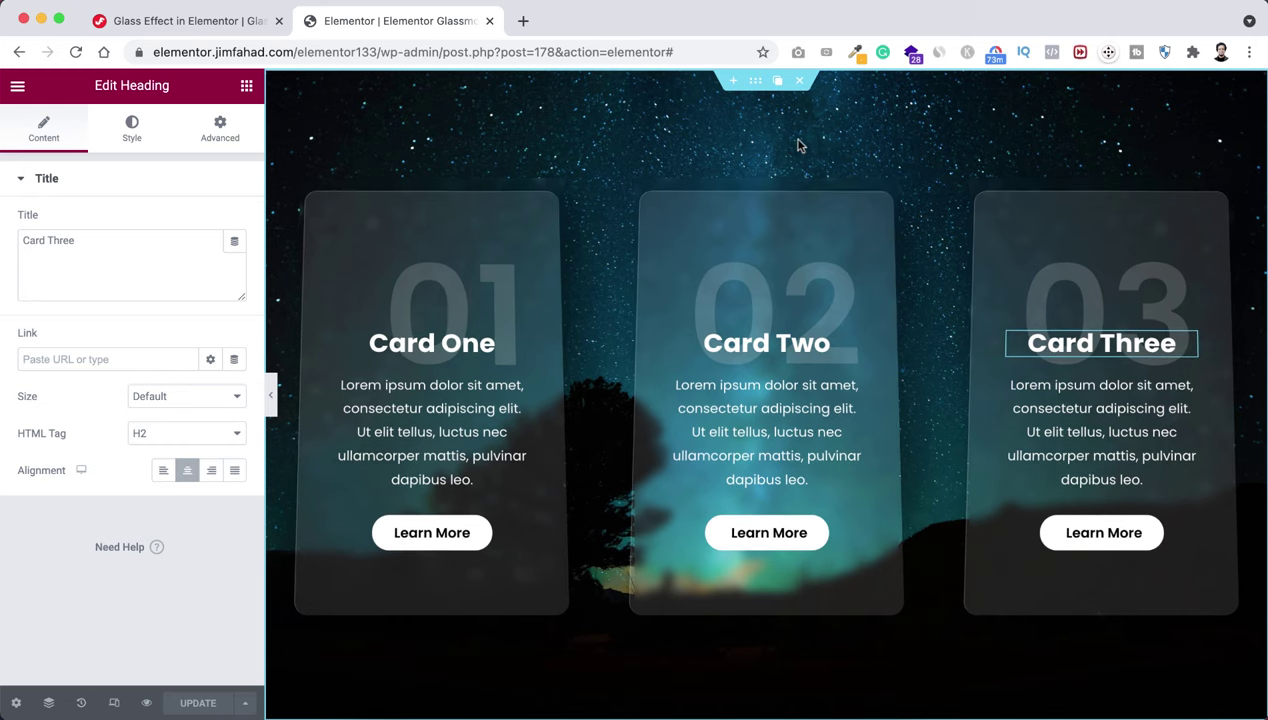
# Duplicate the whole three-card section with the starry background.
pyautogui.click(777, 82)
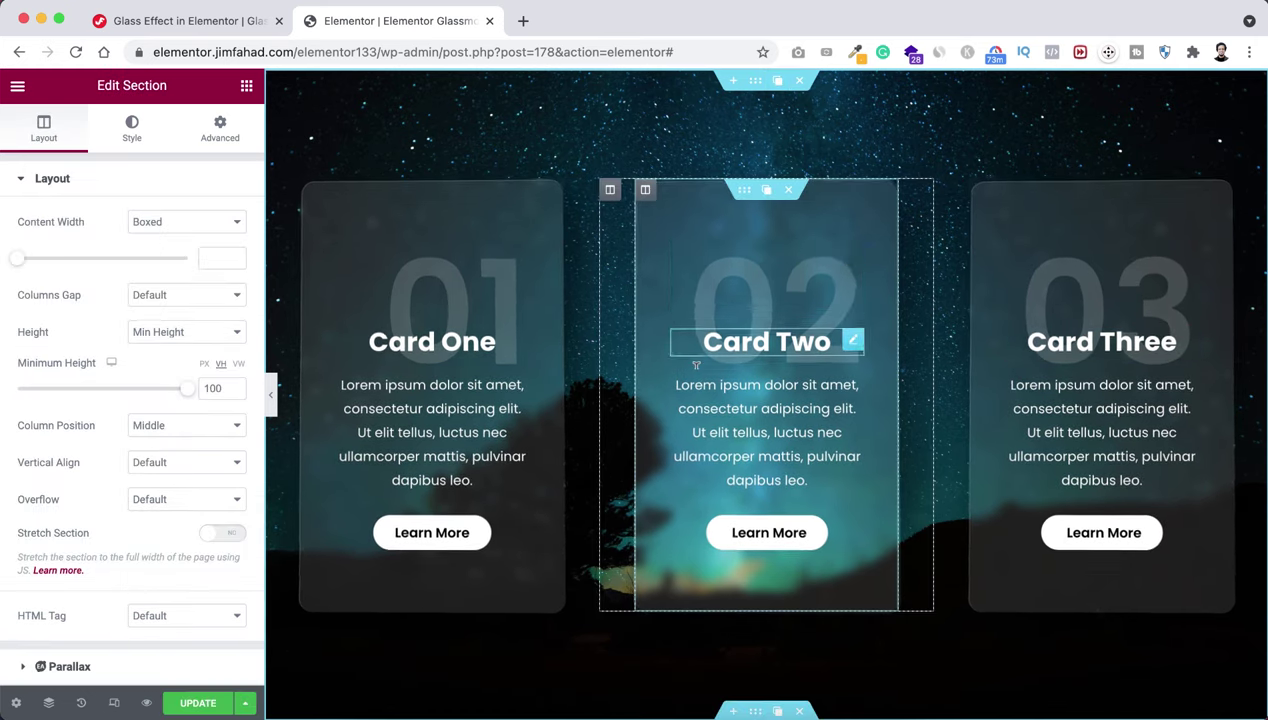
pyautogui.scroll(-5, 696, 365)
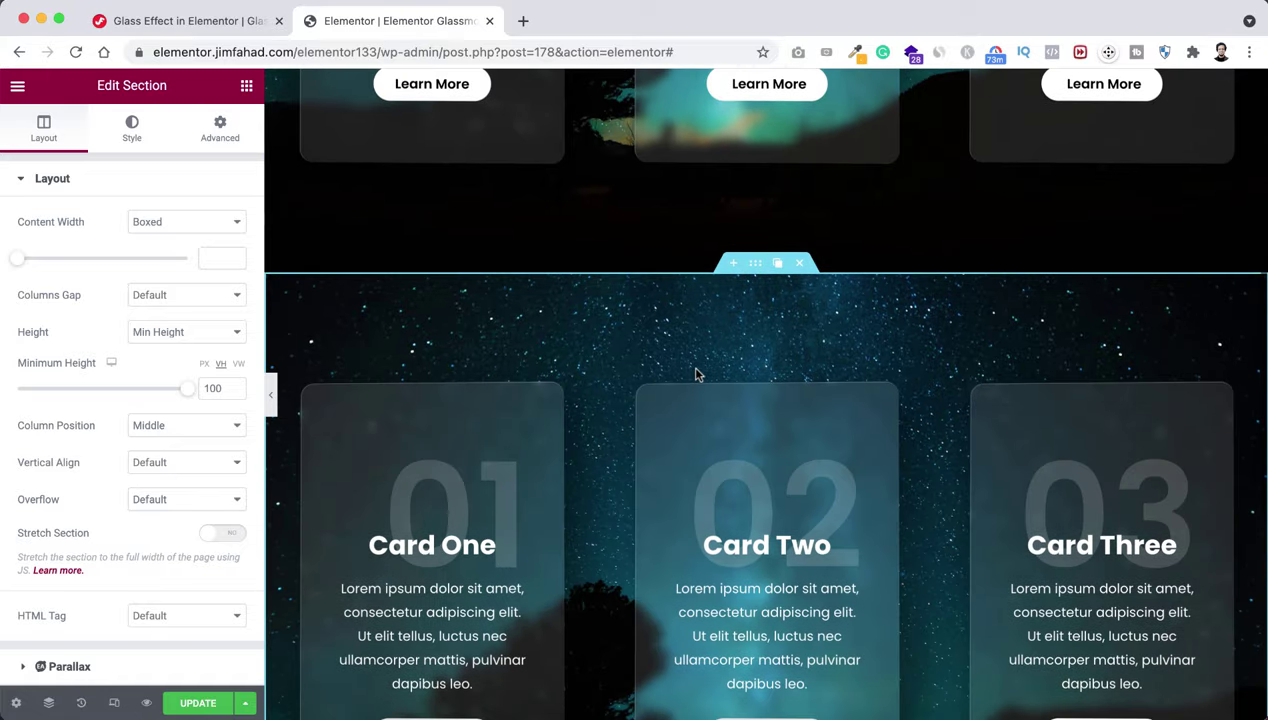
pyautogui.scroll(-3, 696, 365)
pyautogui.scroll(3, 697, 364)
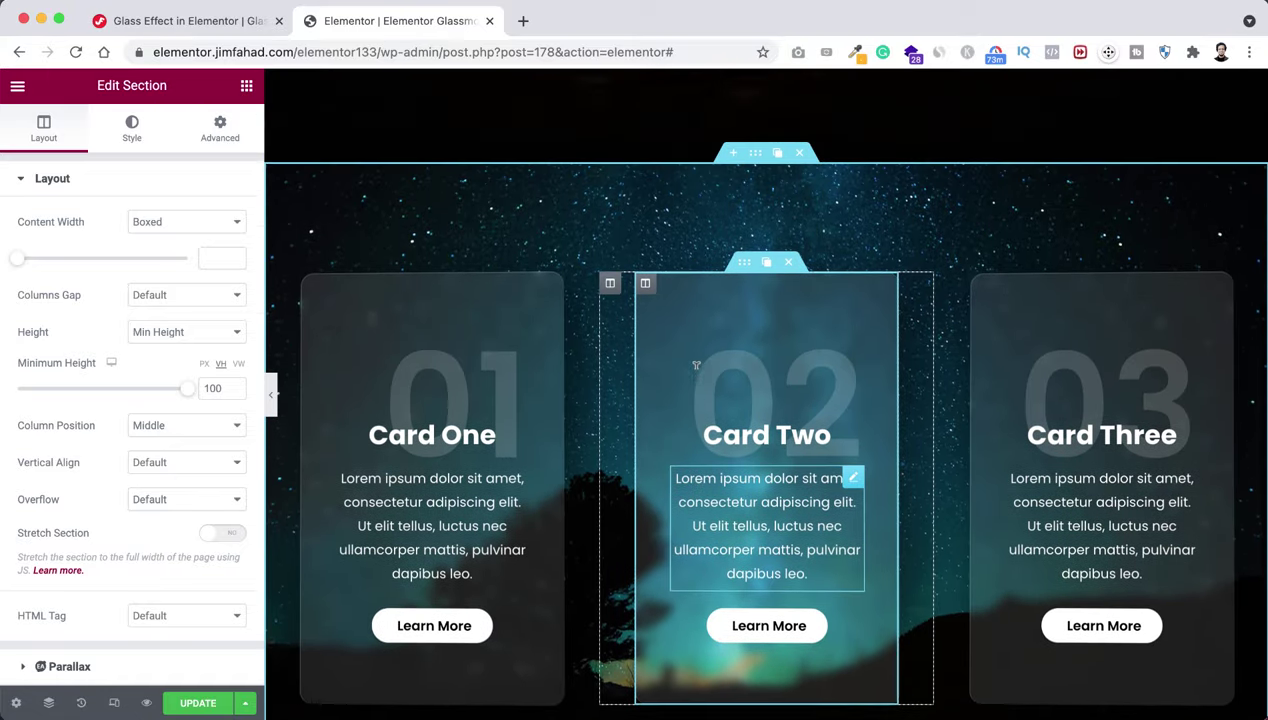
pyautogui.scroll(-2, 713, 293)
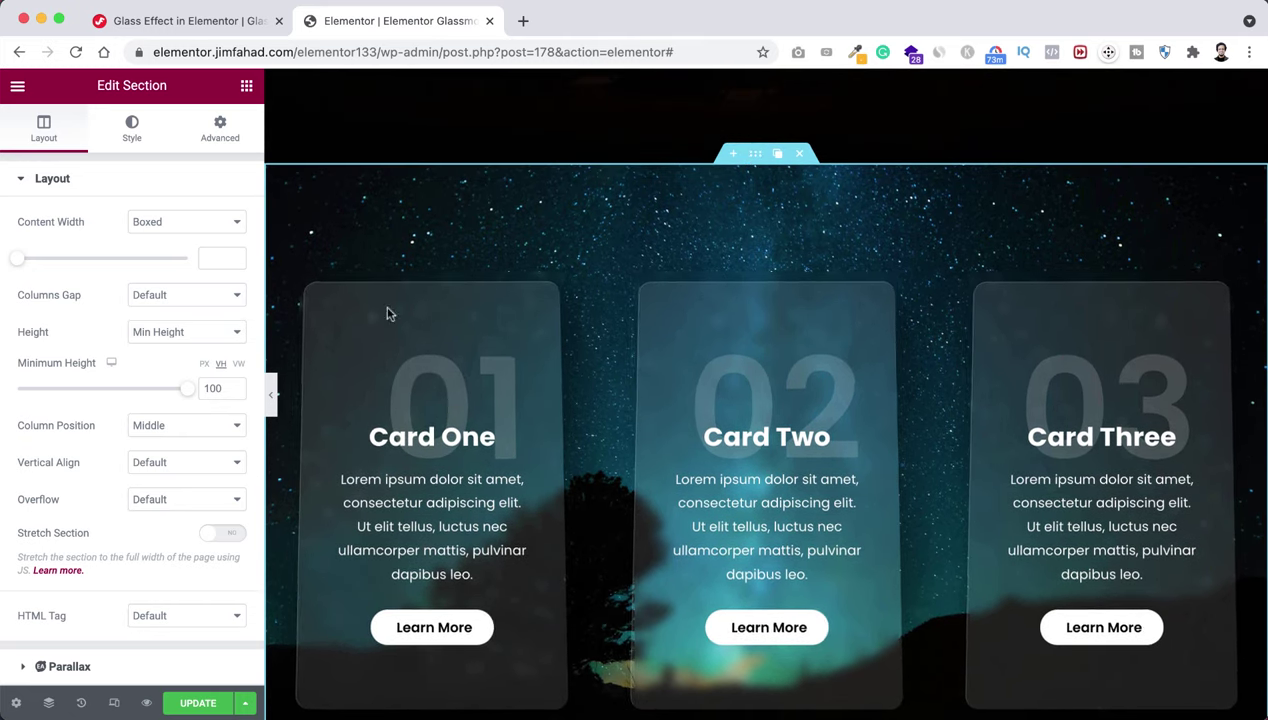
# Replace the duplicated section's background image with drink-84533_1920.jpg from the media library.
pyautogui.click(131, 133)
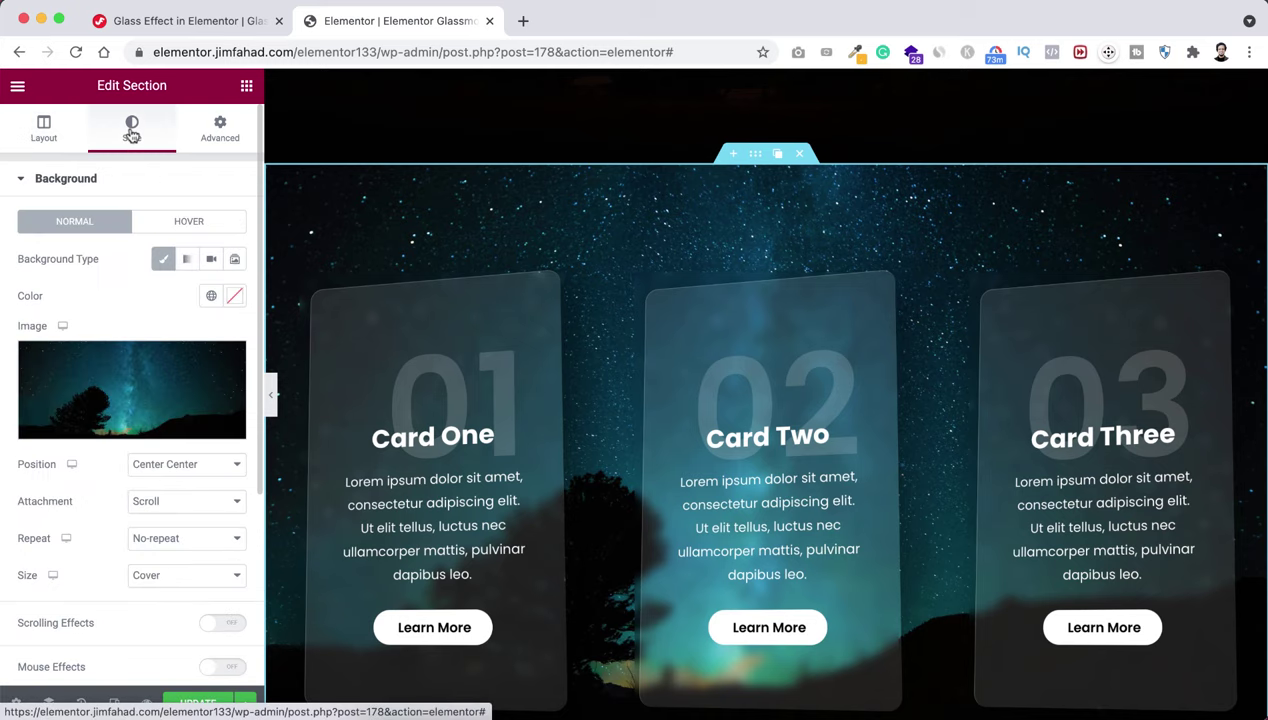
pyautogui.moveTo(110, 388)
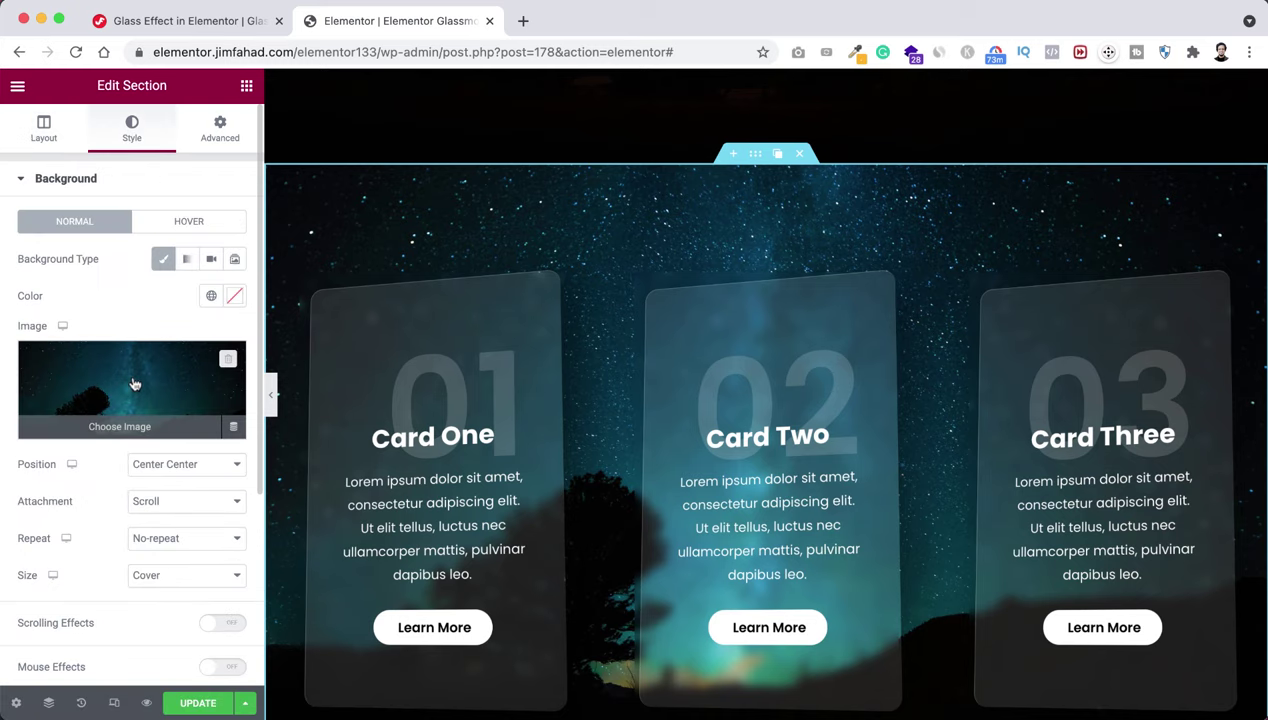
pyautogui.click(148, 381)
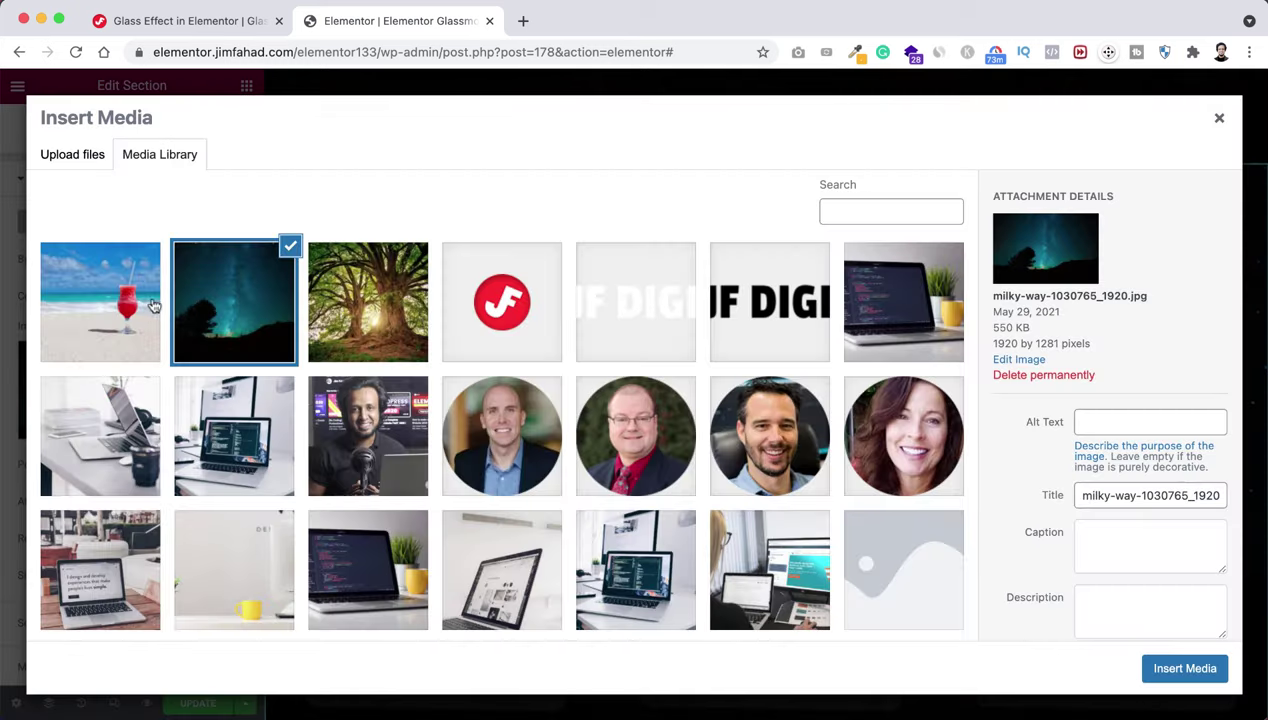
pyautogui.click(120, 304)
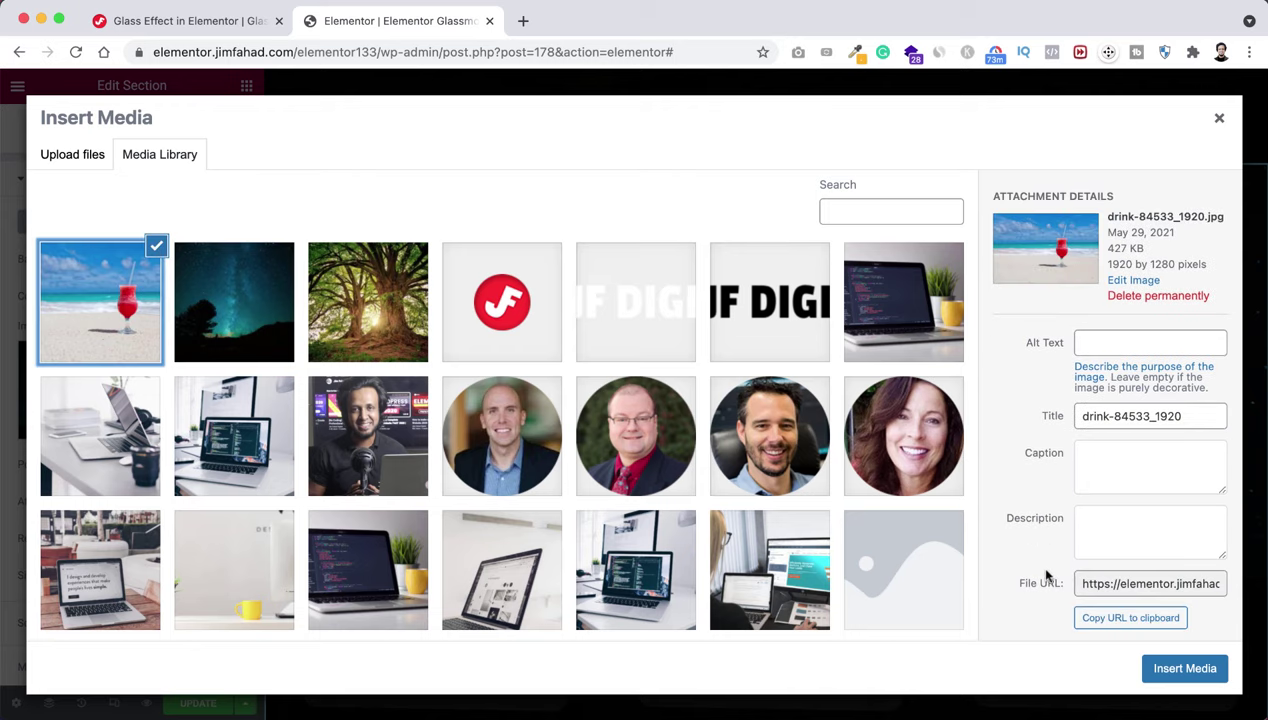
pyautogui.click(1184, 669)
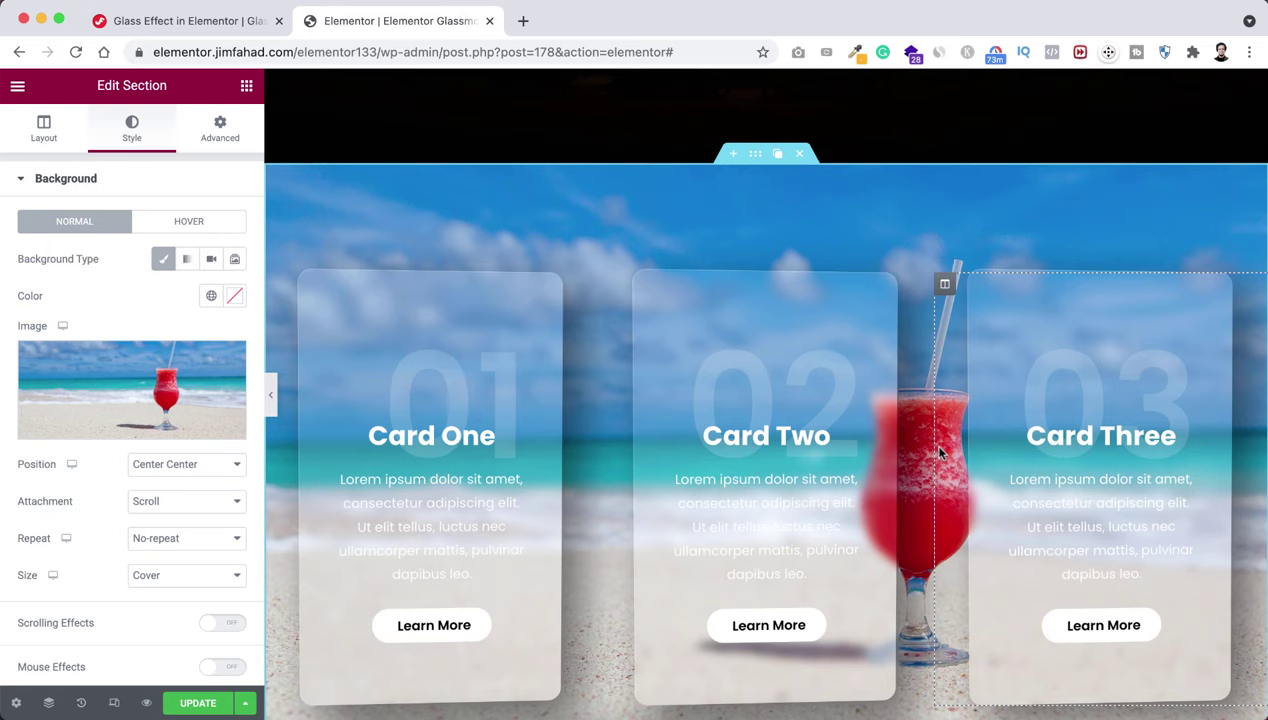
# Check the glass cards over the beach drink background and save the page.
pyautogui.scroll(-3, 940, 453)
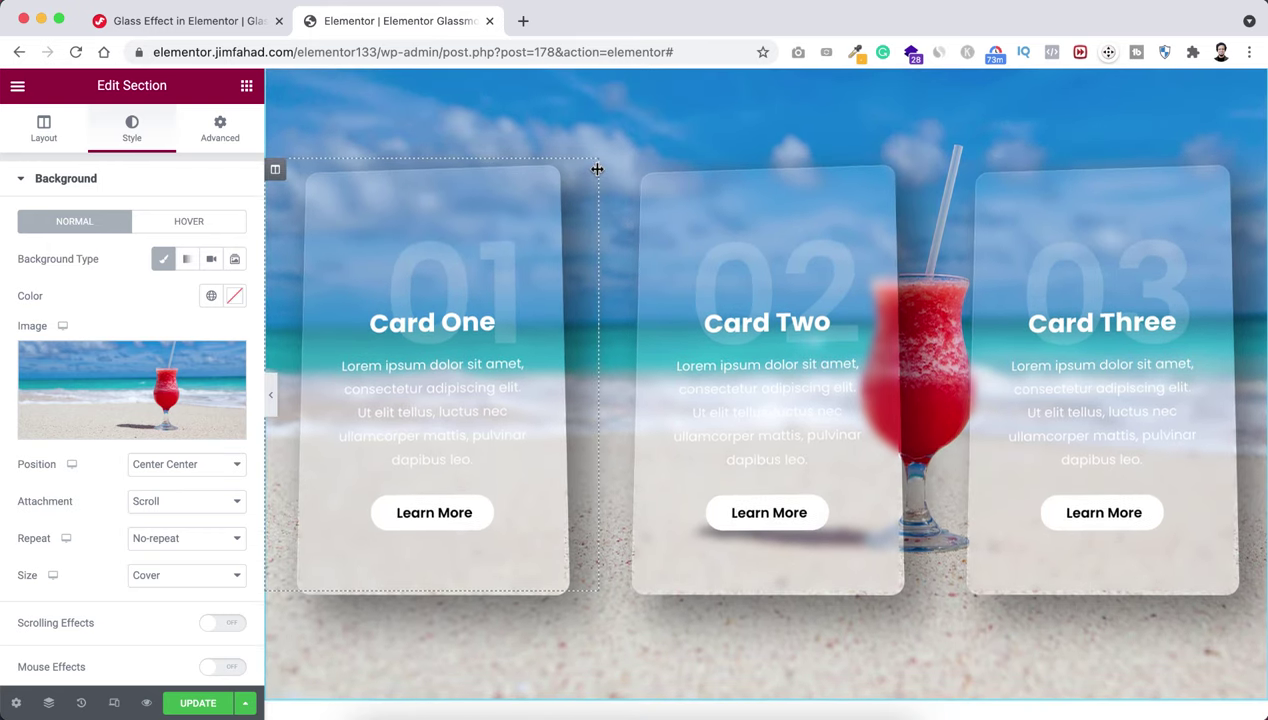
pyautogui.scroll(1, 777, 152)
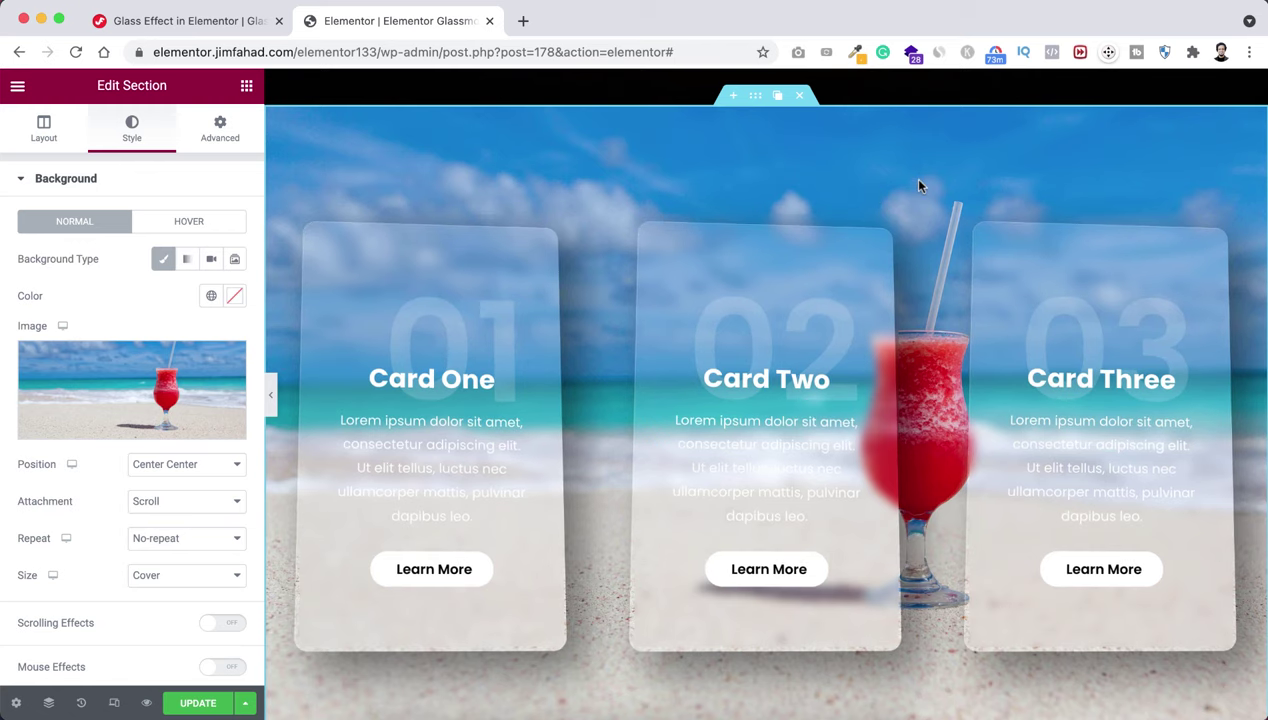
pyautogui.click(204, 703)
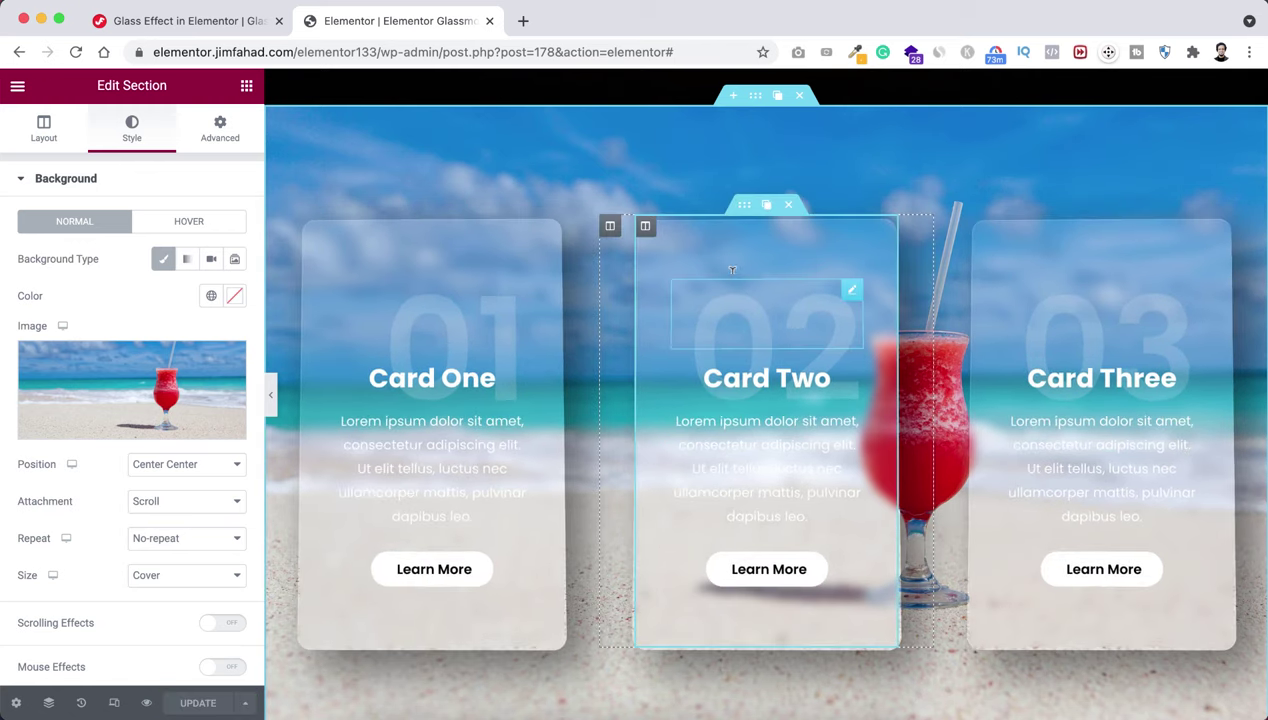
# Compare the glass effect of the cards in the starry section and the beach section.
pyautogui.scroll(-2, 732, 270)
pyautogui.scroll(5, 732, 270)
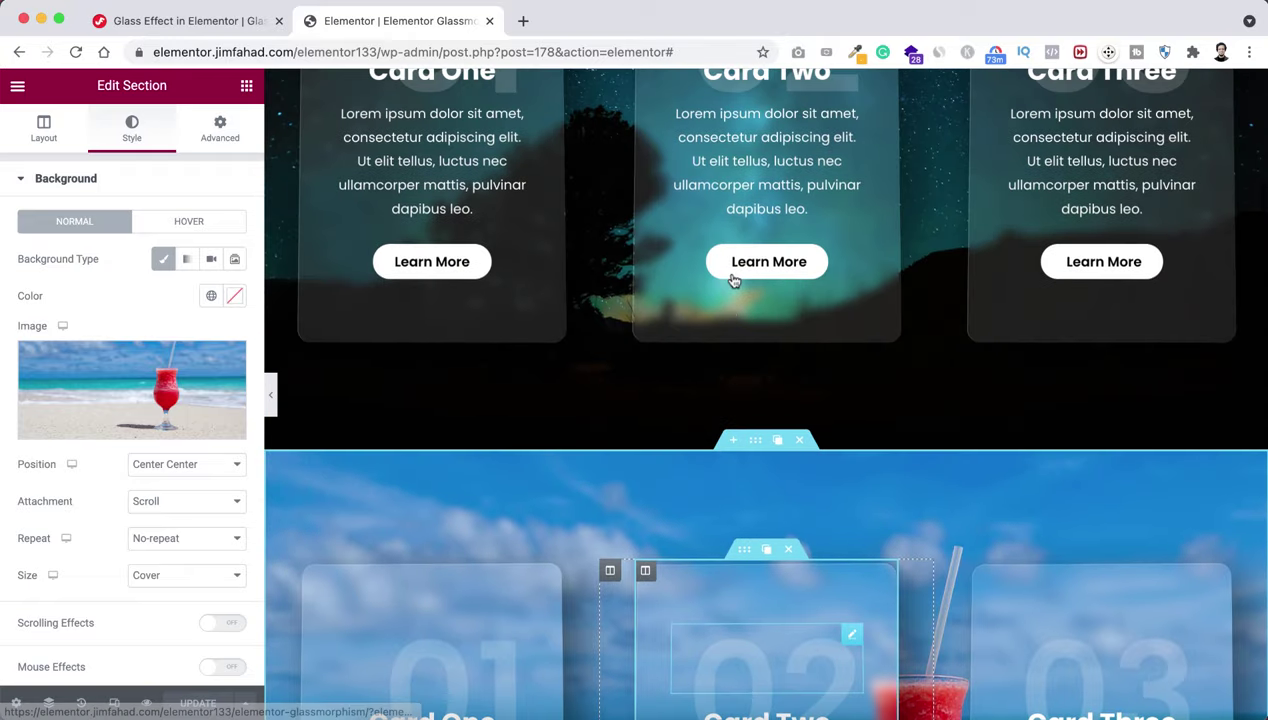
pyautogui.scroll(3, 732, 280)
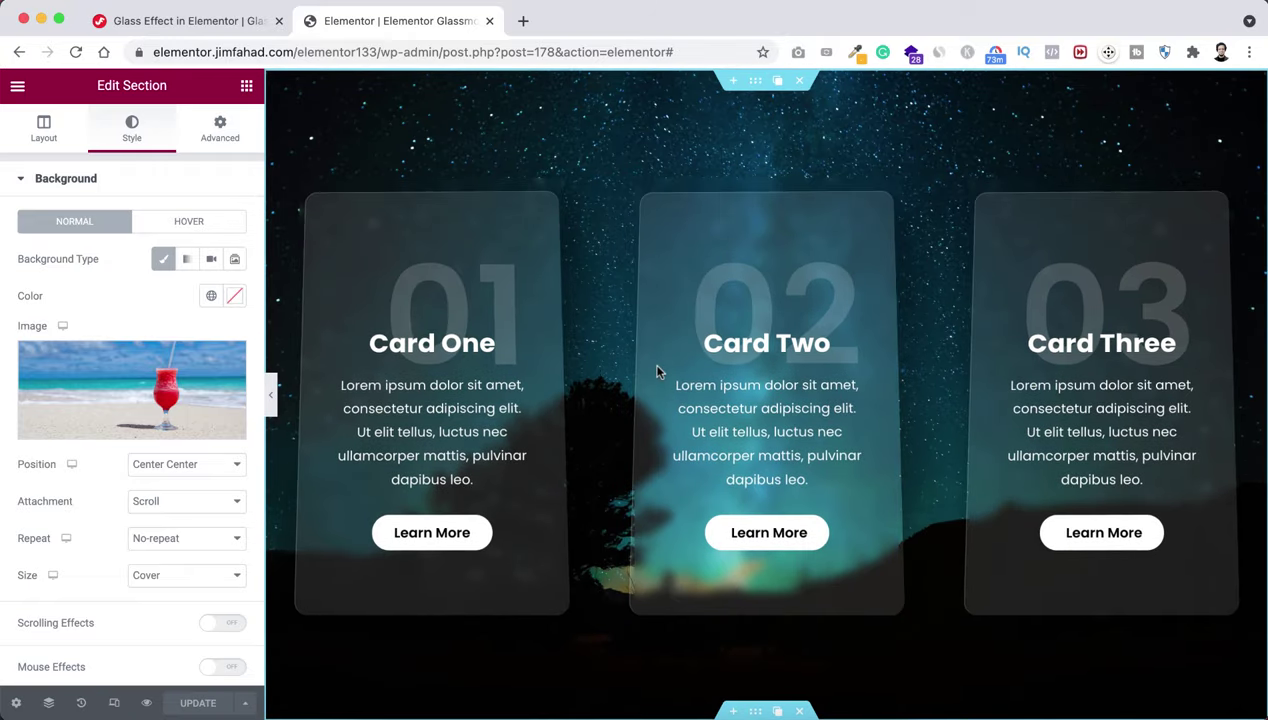
pyautogui.scroll(-3, 657, 372)
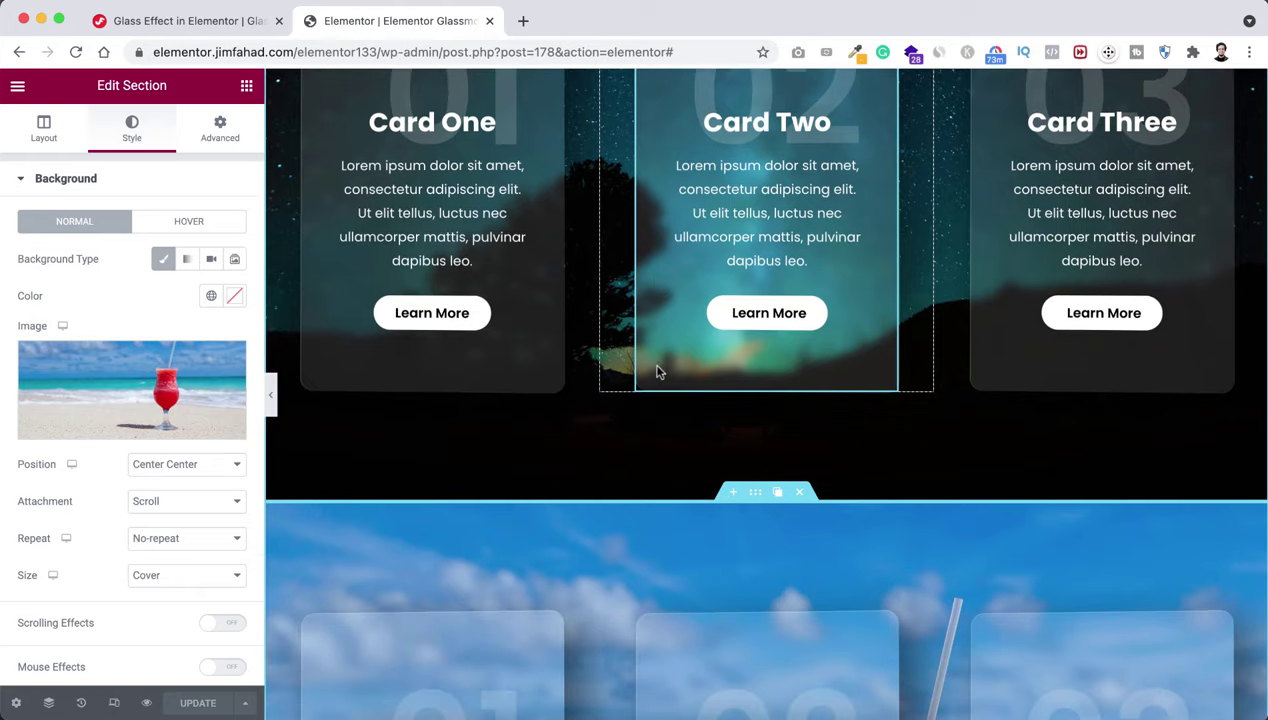
pyautogui.scroll(-2, 645, 481)
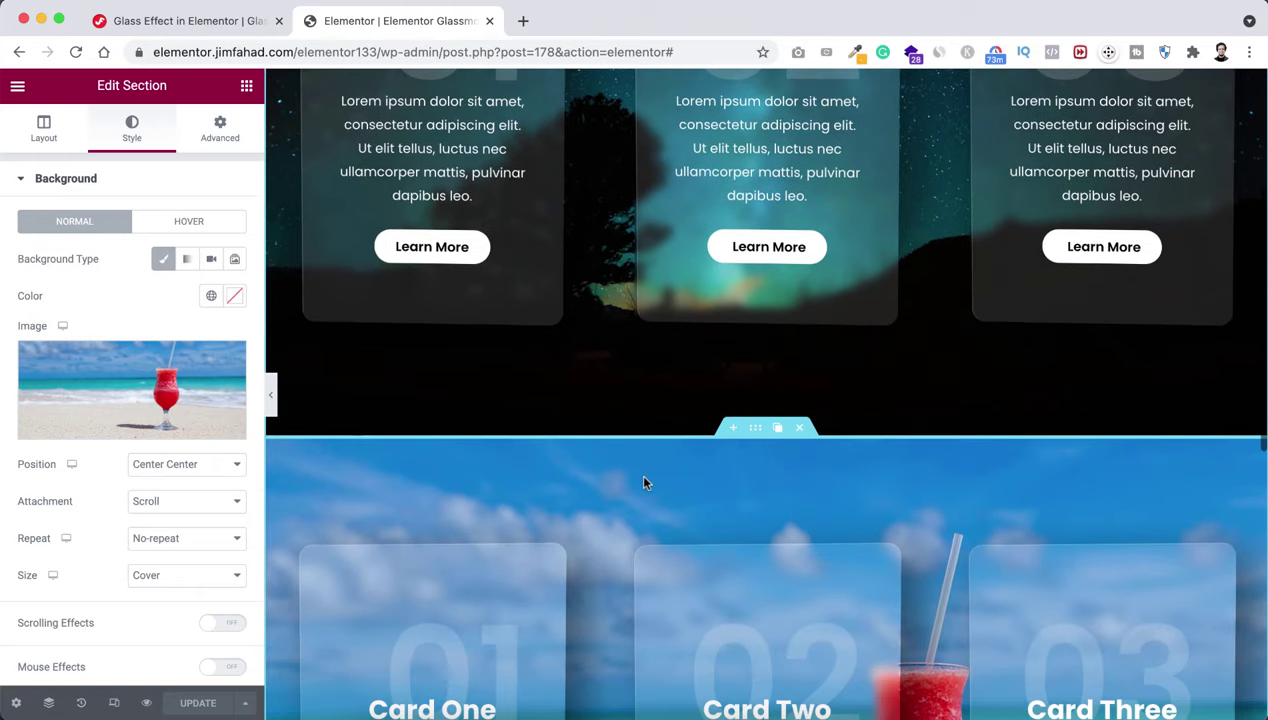
pyautogui.scroll(-3, 645, 483)
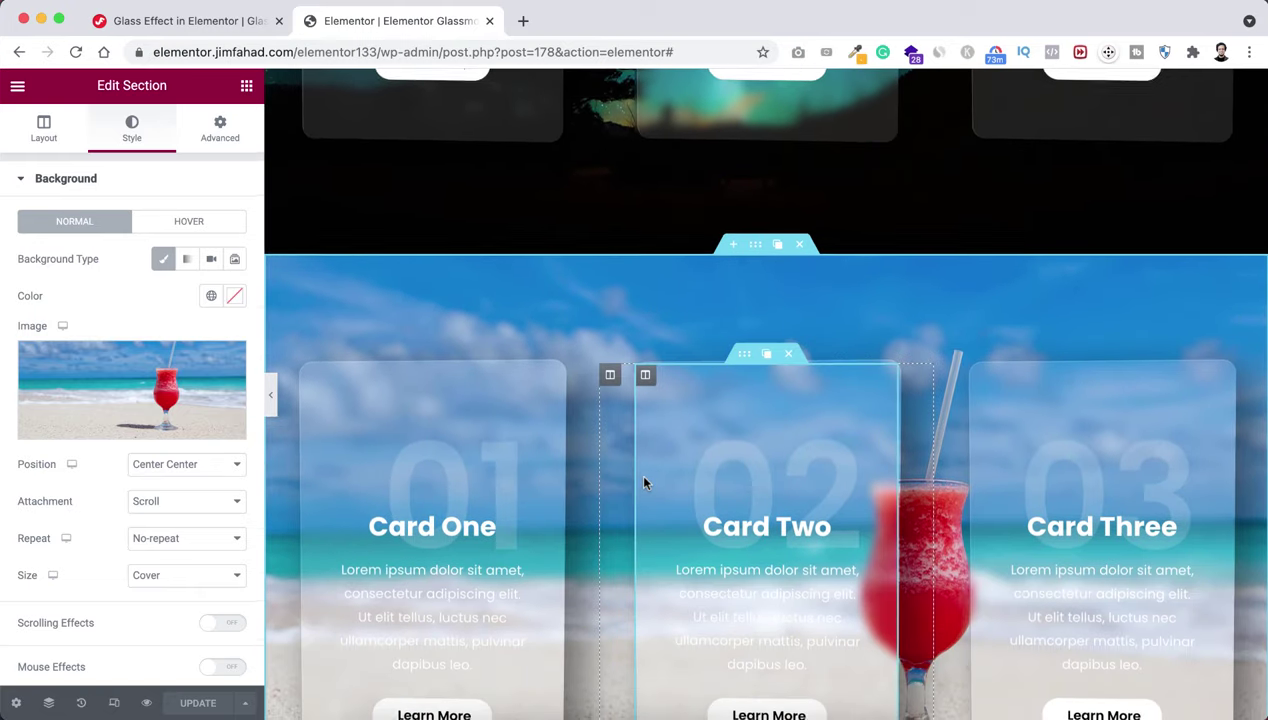
pyautogui.scroll(-3, 644, 483)
pyautogui.scroll(3, 644, 483)
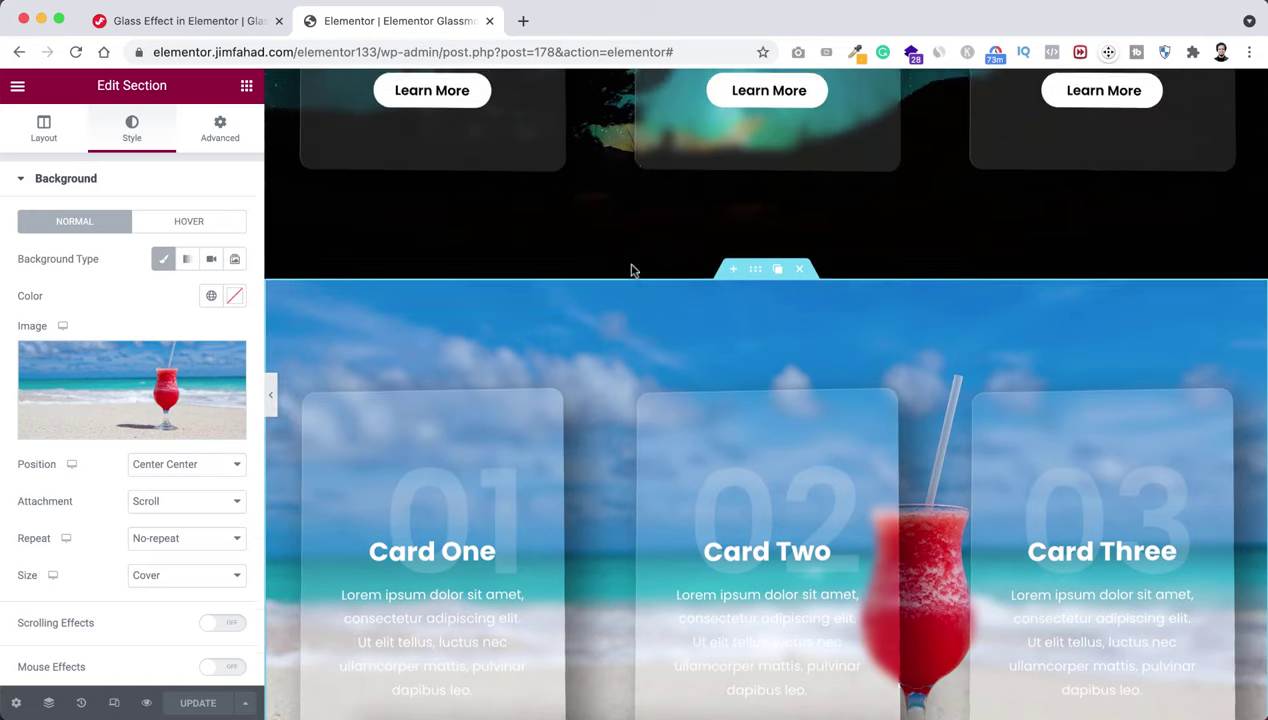
# Switch to the Glass Effect in Elementor tutorial page and examine its template download link and blur effect CSS.
pyautogui.scroll(7, 629, 269)
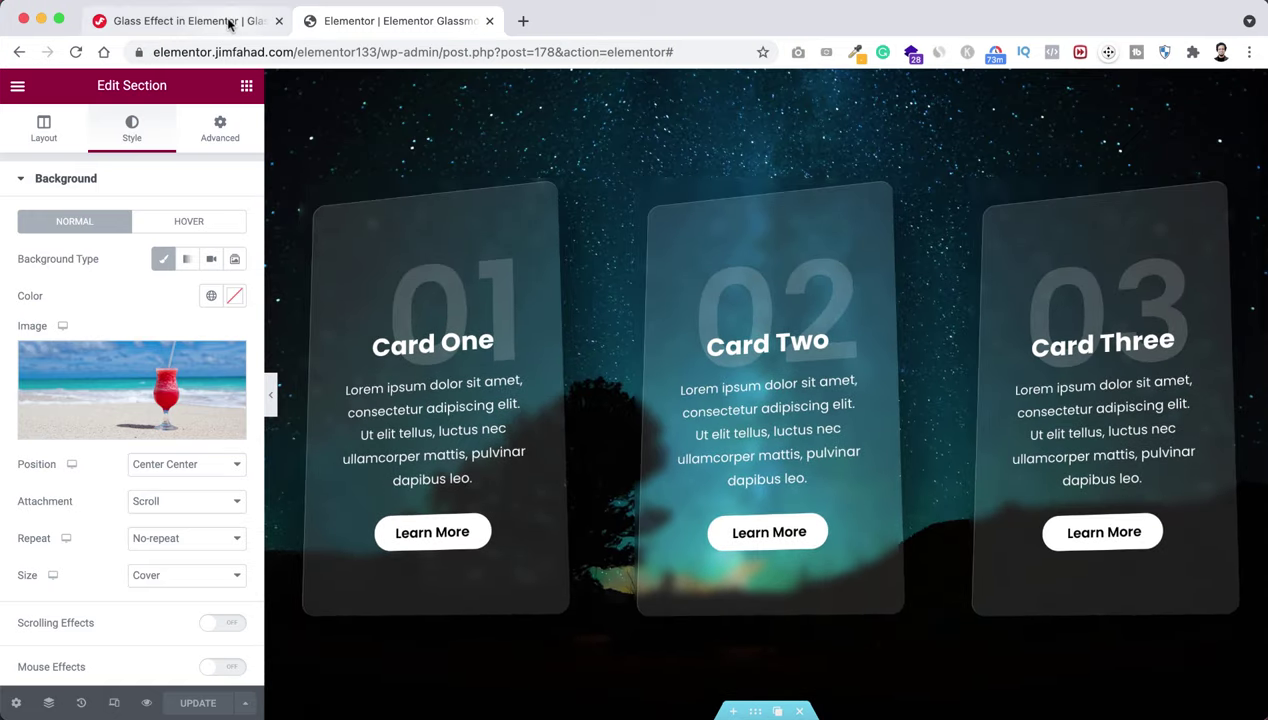
pyautogui.click(229, 21)
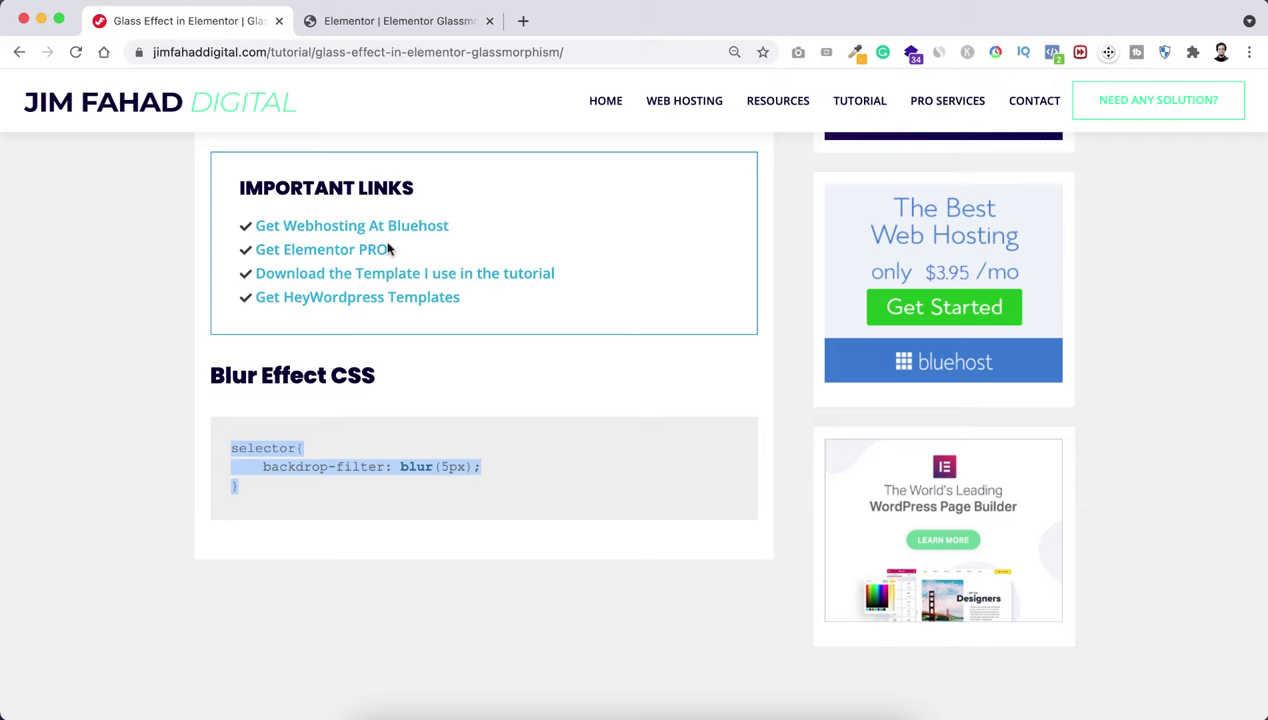
pyautogui.click(193, 330)
pyautogui.scroll(1, 193, 330)
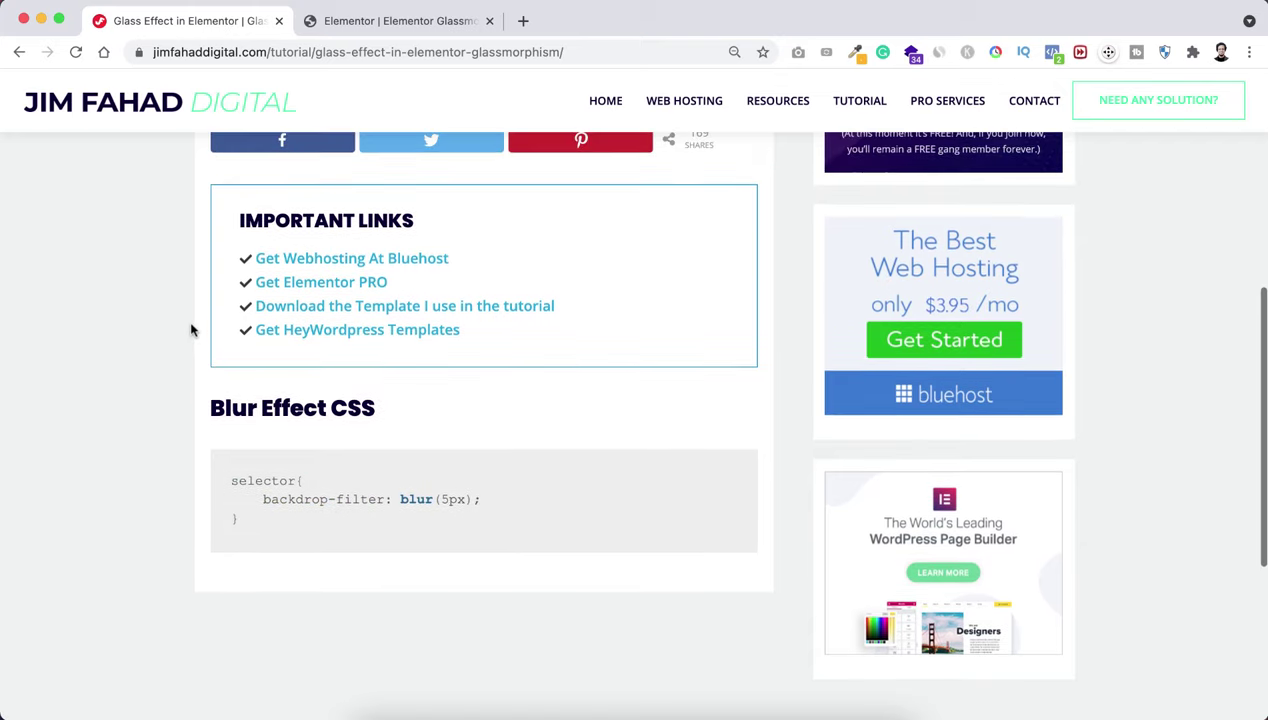
pyautogui.scroll(1, 193, 330)
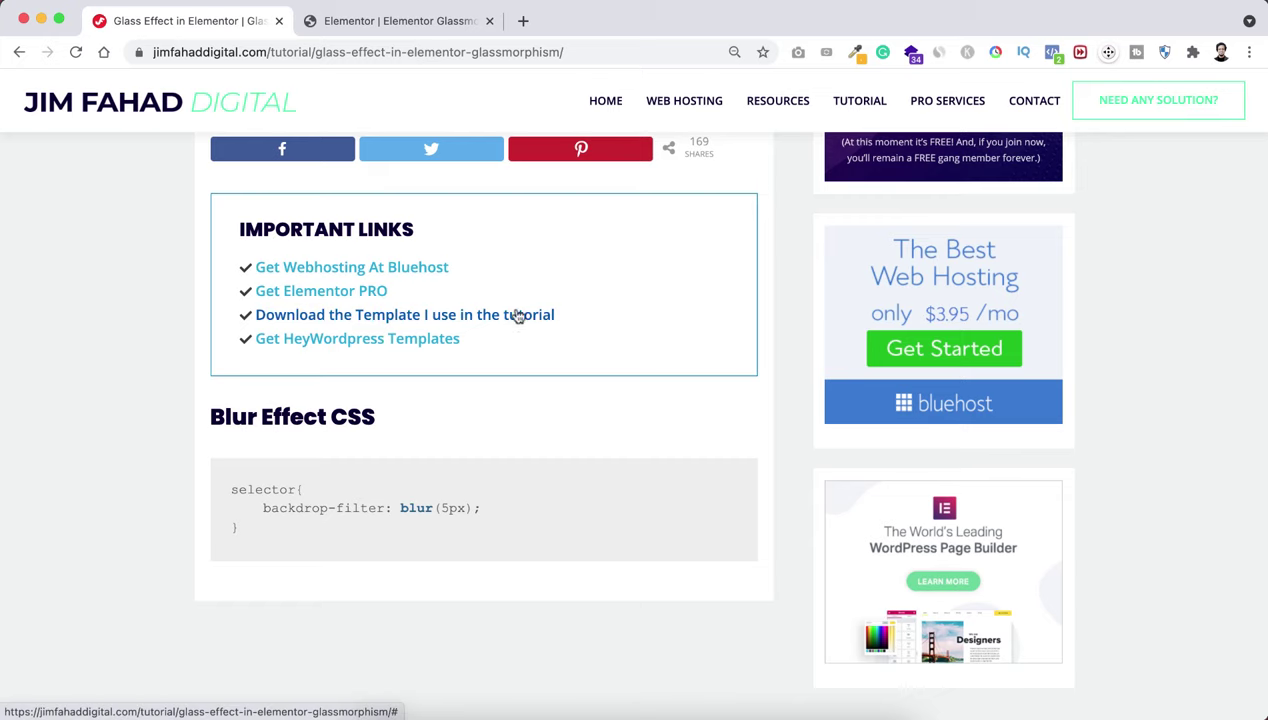
# Return to the Elementor editor and review the glass cards in the starry section down to the beach section.
pyautogui.click(421, 28)
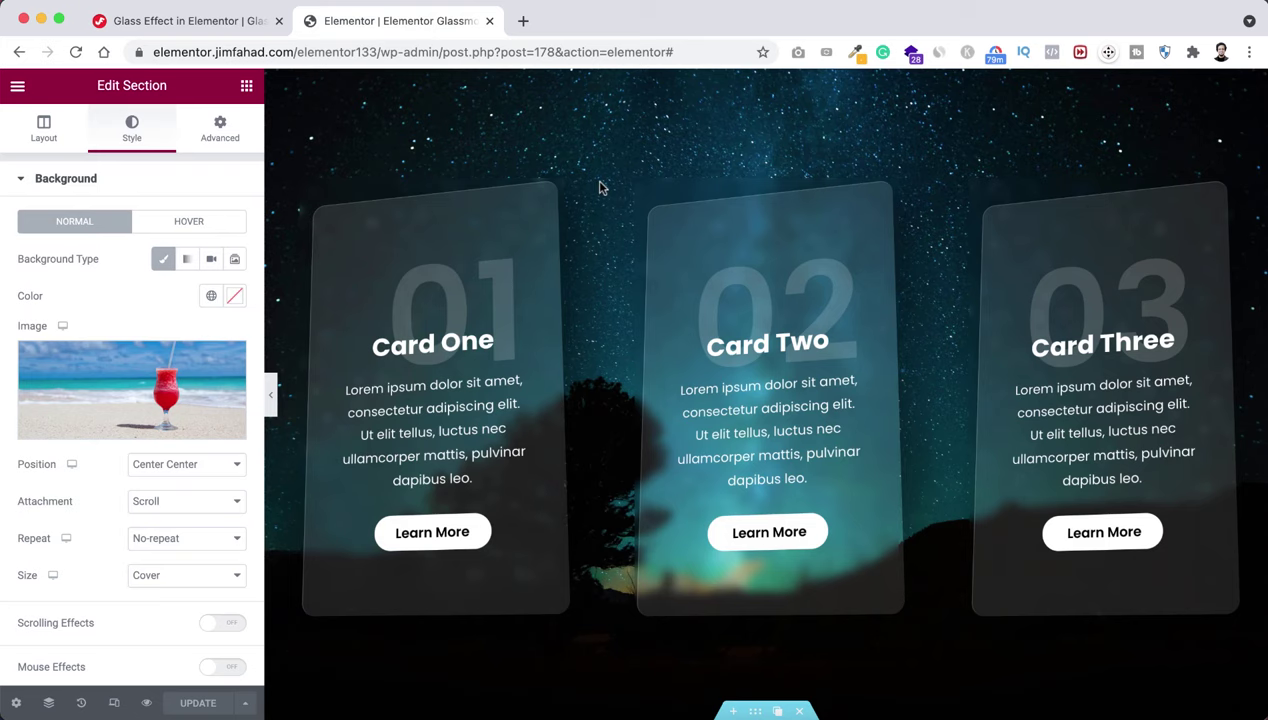
pyautogui.scroll(-2, 605, 368)
pyautogui.scroll(-3, 605, 368)
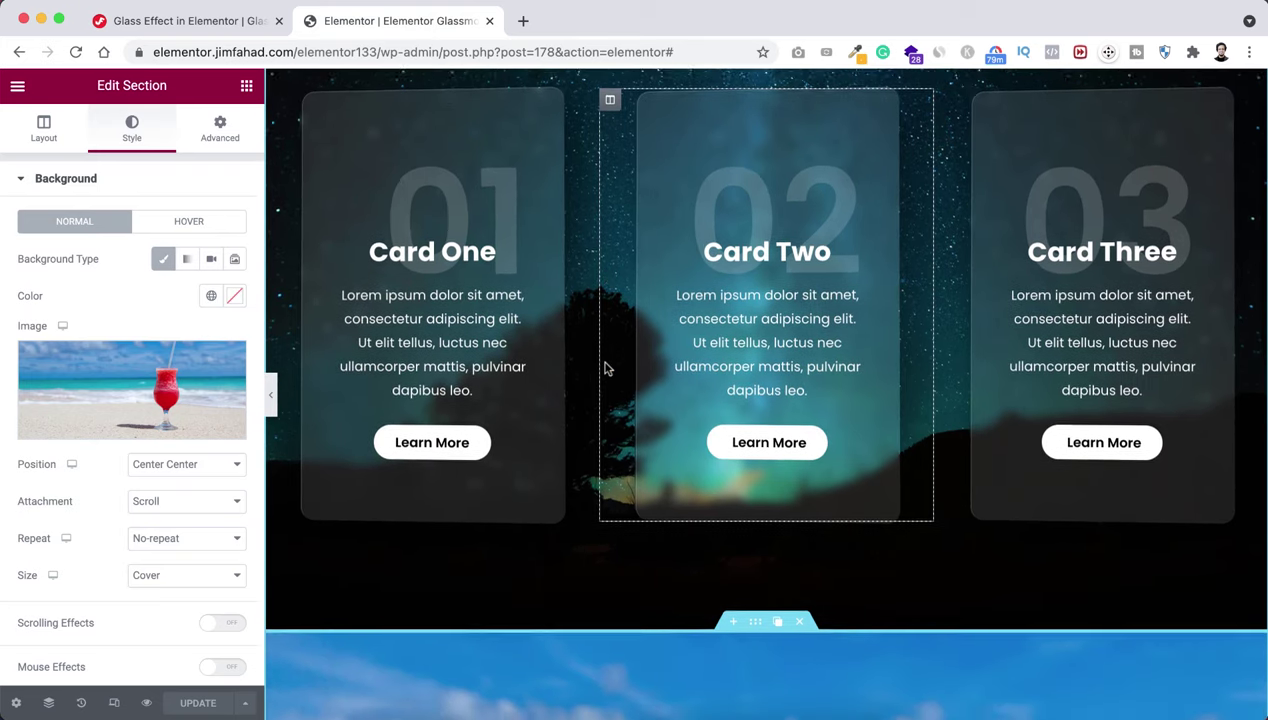